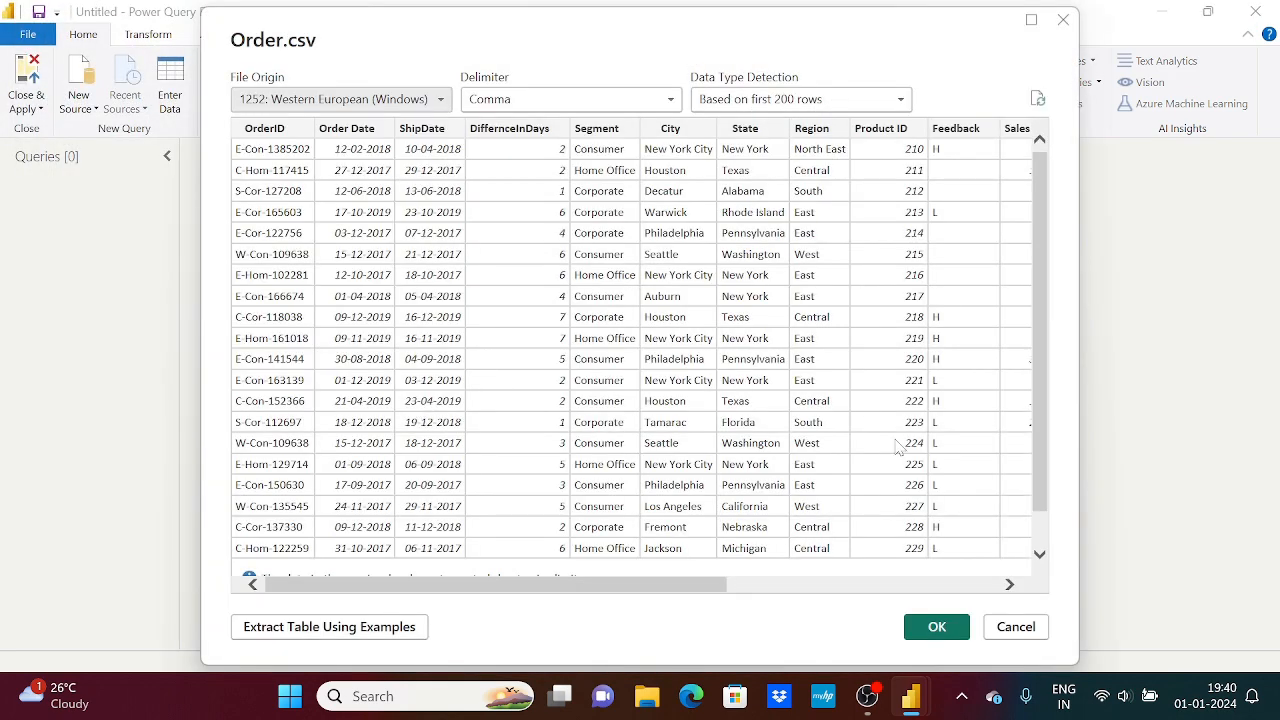
Load the previewed Order.csv data as a query and select its Order Date column
left_click(937, 627)
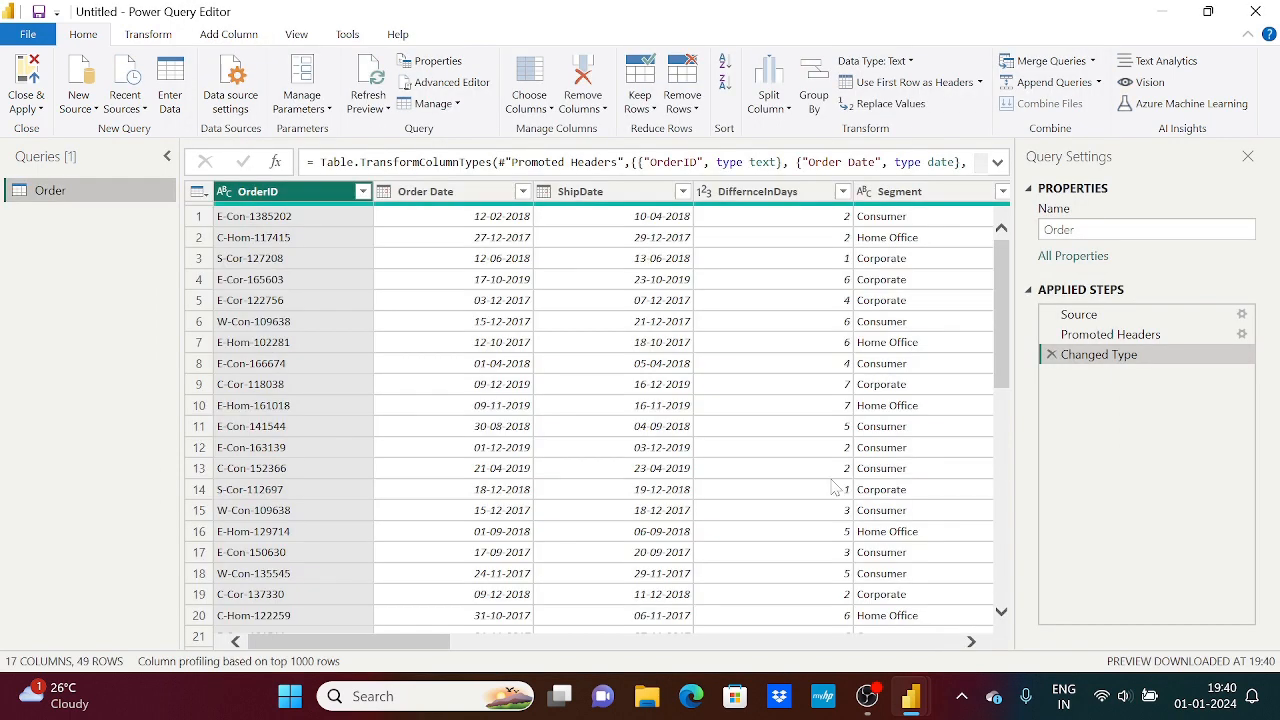
left_click(425, 191)
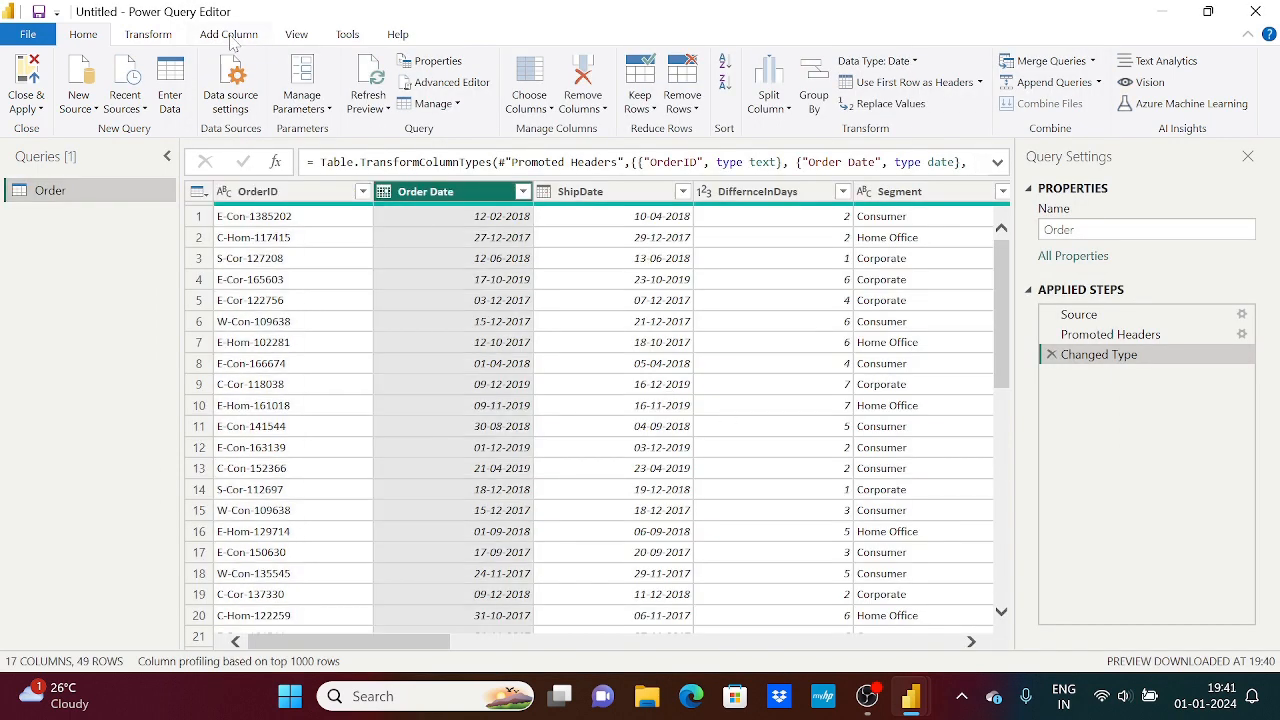
Start a custom column on the Order query and name it UnitPrice
left_click(229, 34)
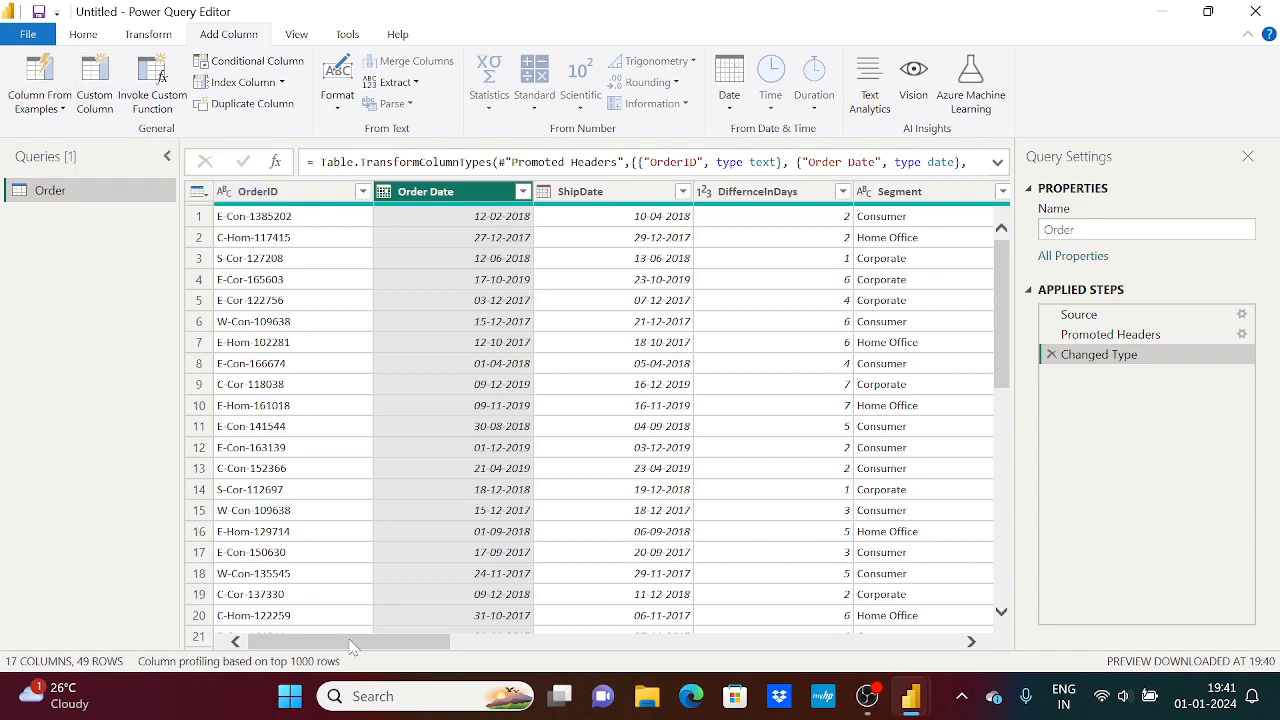
left_click_drag(354, 645, 918, 590)
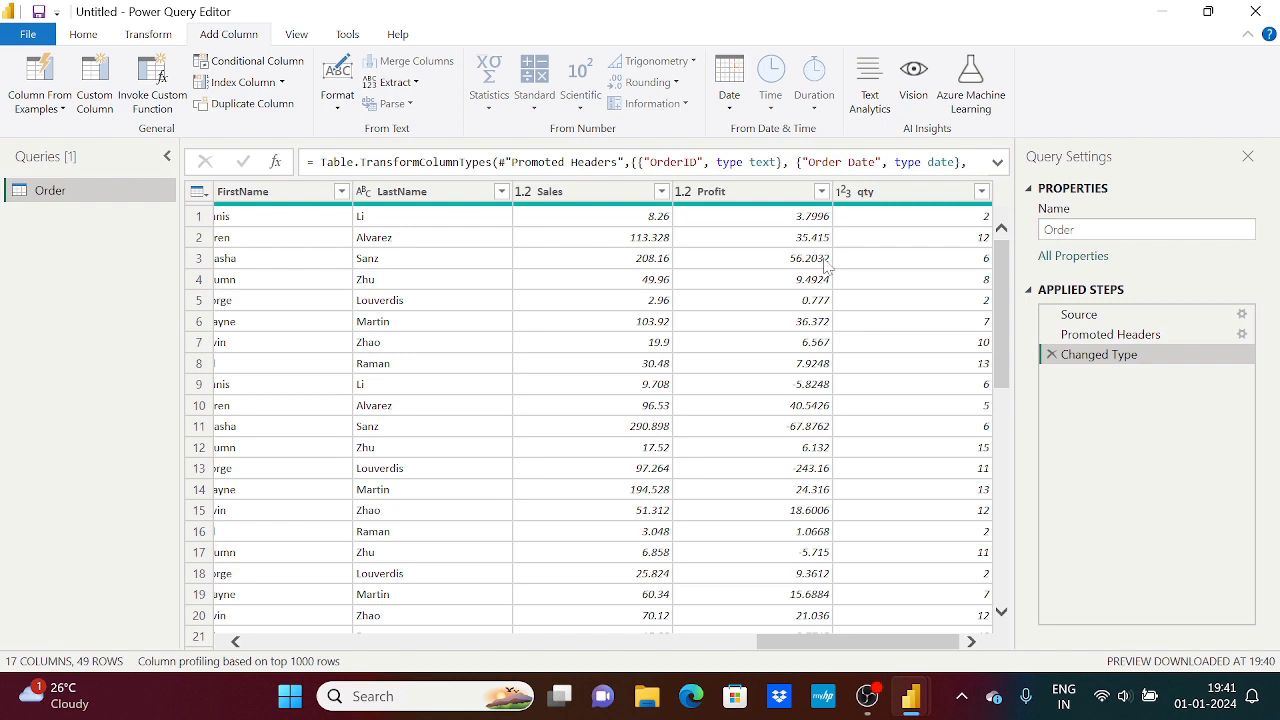
left_click(95, 88)
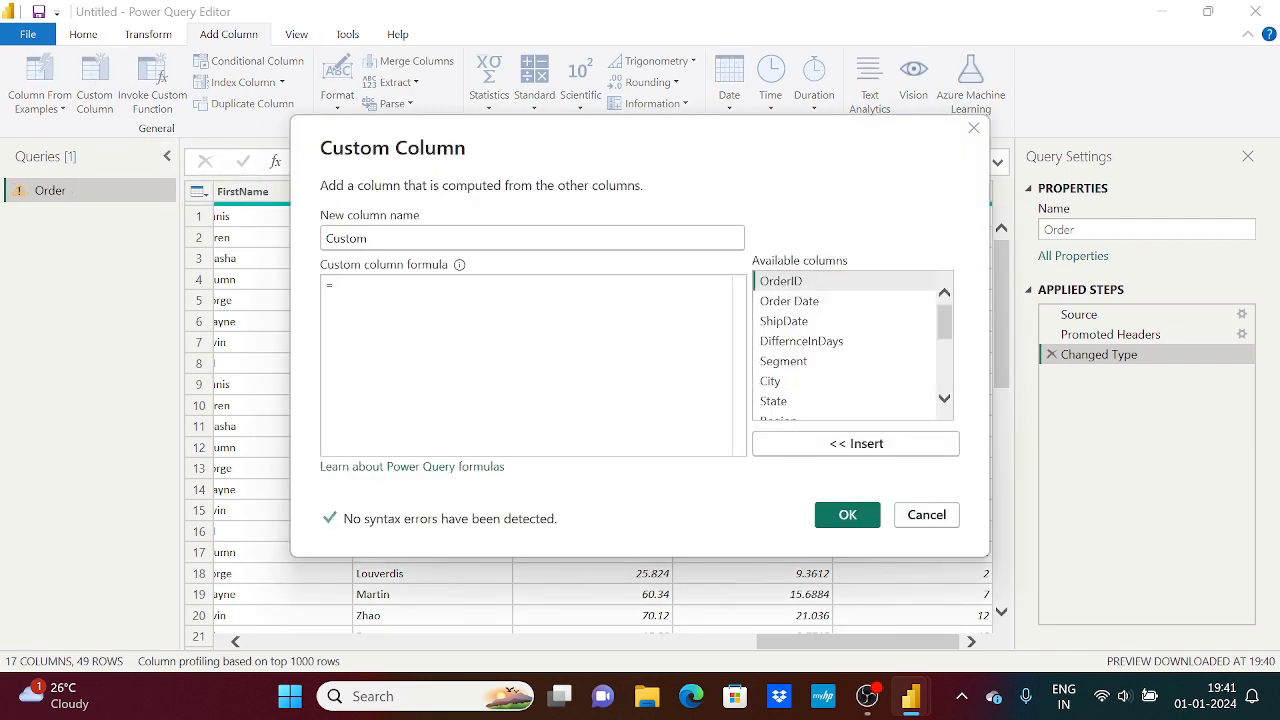
double_click(493, 240)
type("UnitP")
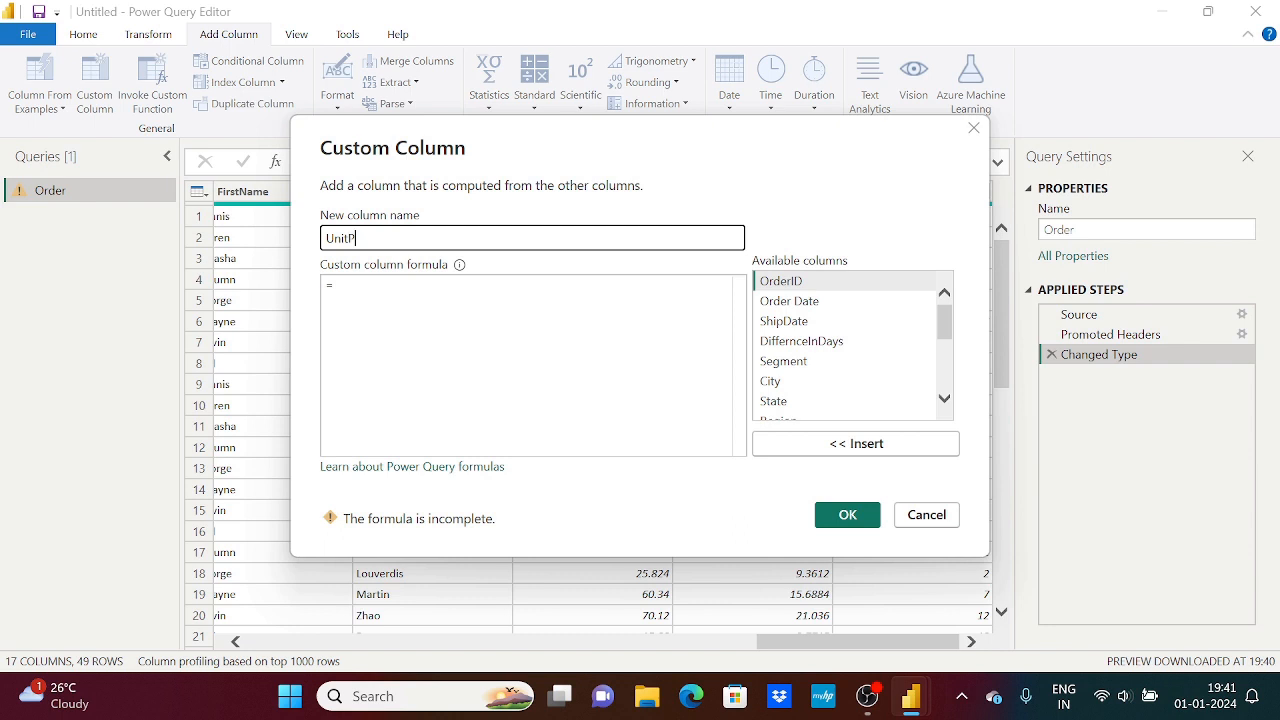
type("rice")
key("Tab")
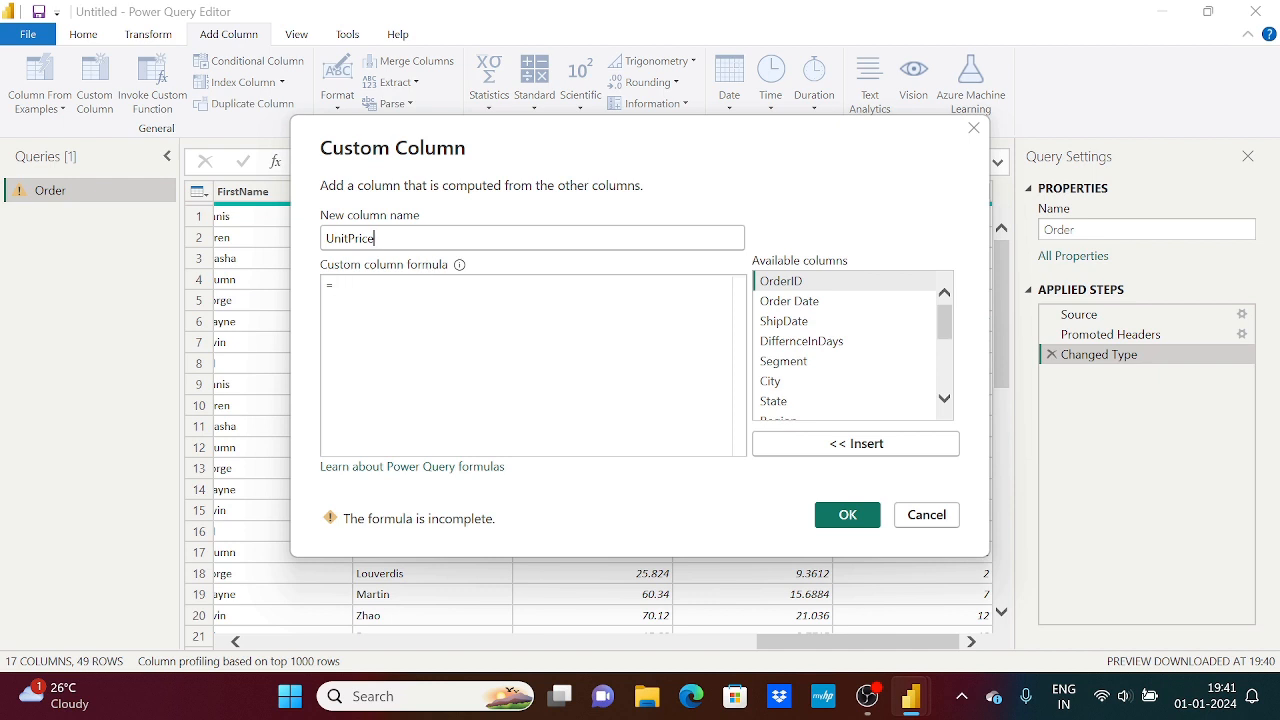
key("ctrl+a")
key("Tab")
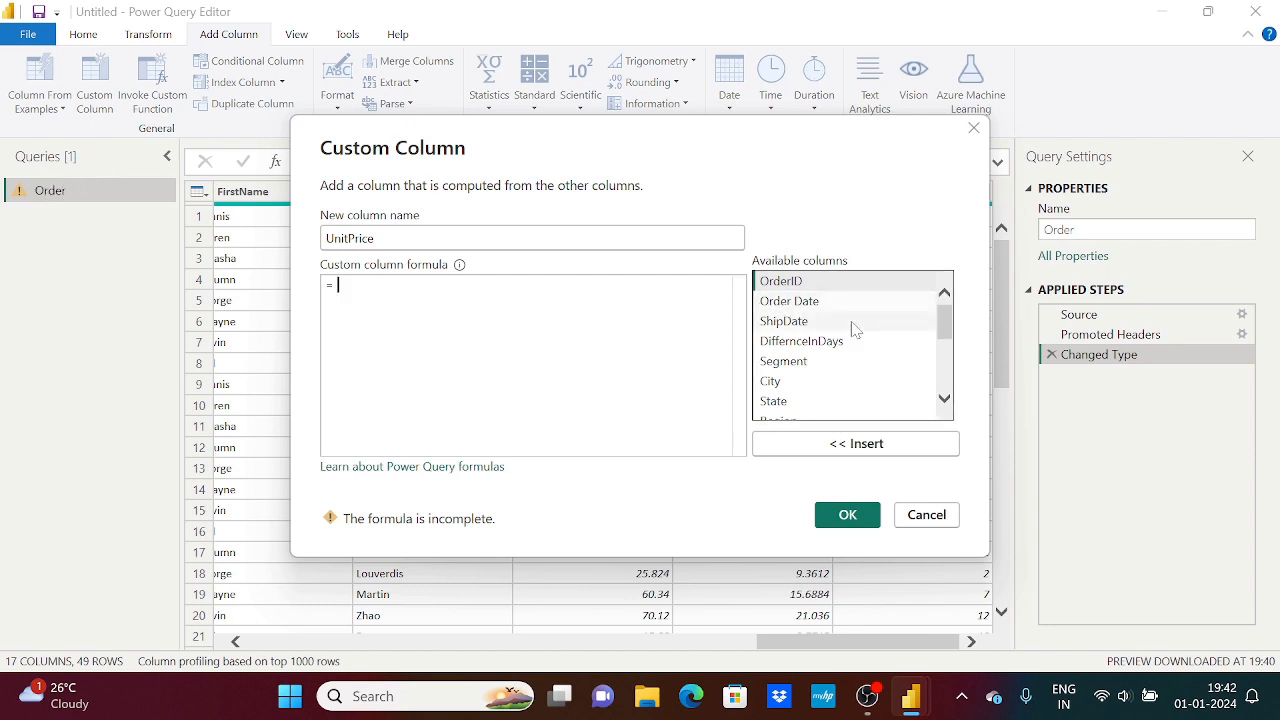
Build the formula [Sales]/[qty] by inserting the available Sales and qty columns, and clear it
scroll(873, 323, "down", 1)
scroll(873, 323, "up", 1)
scroll(876, 326, "down", 4)
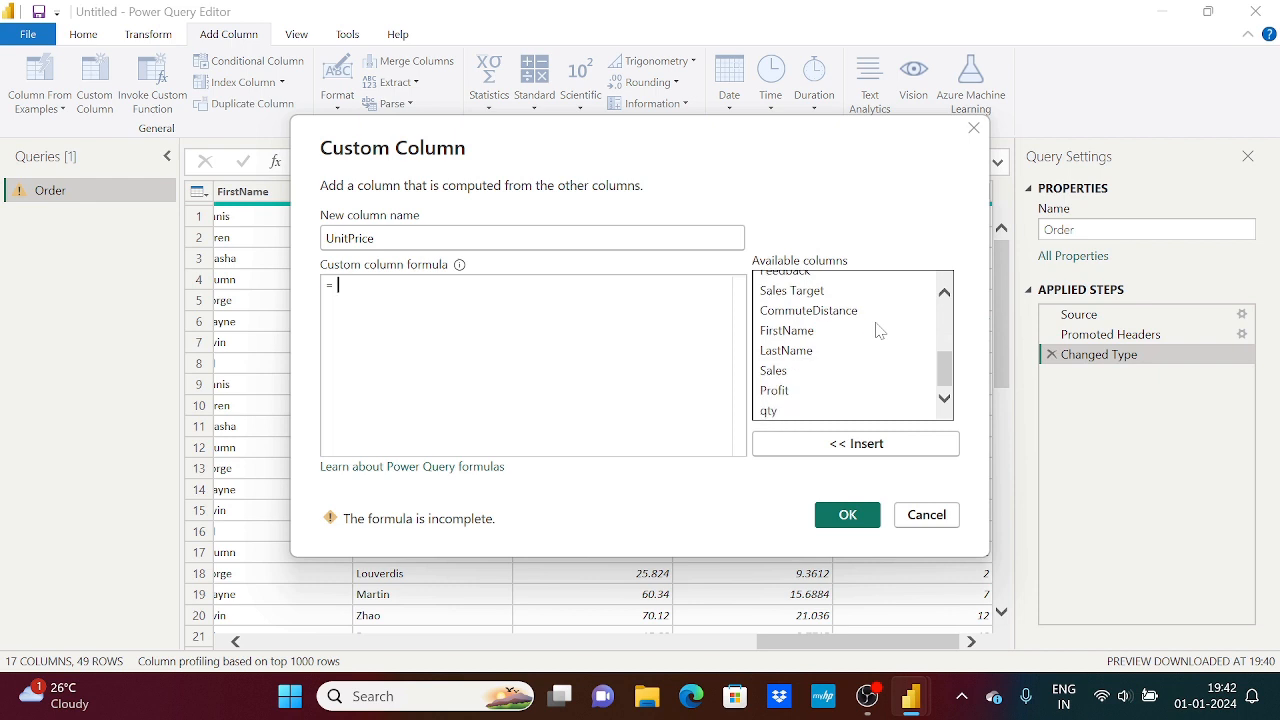
left_click(796, 372)
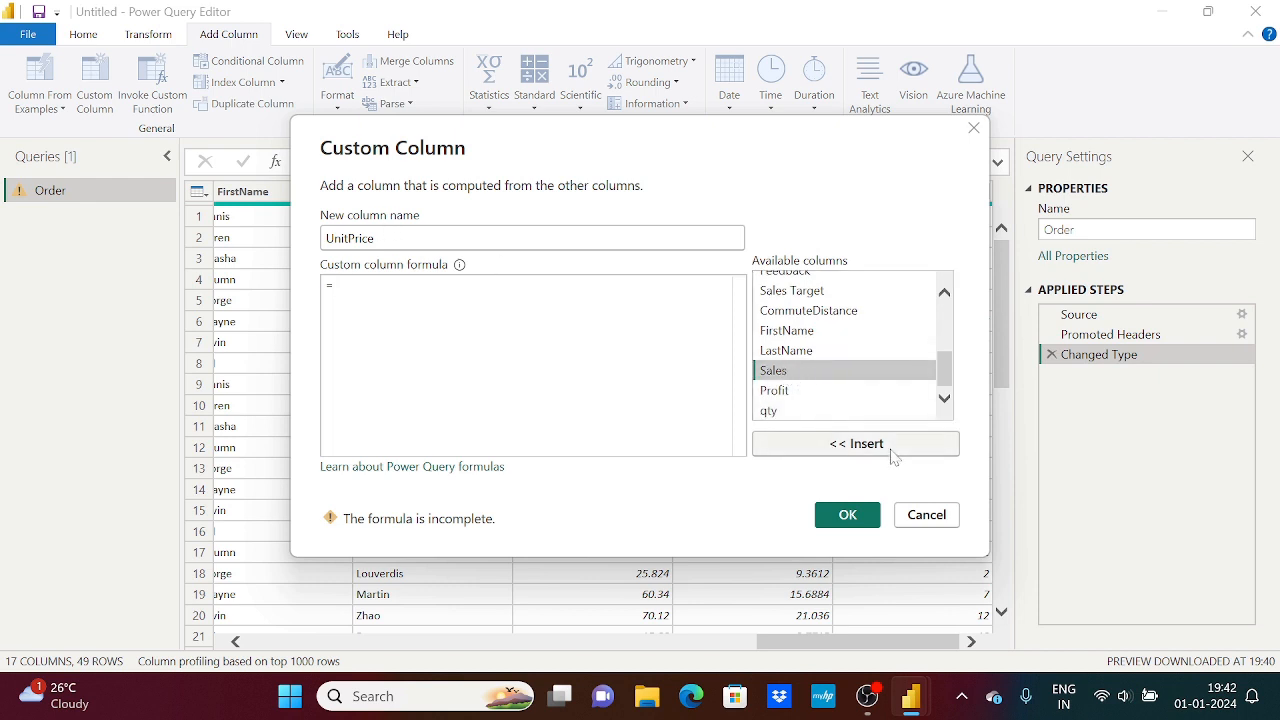
left_click(834, 443)
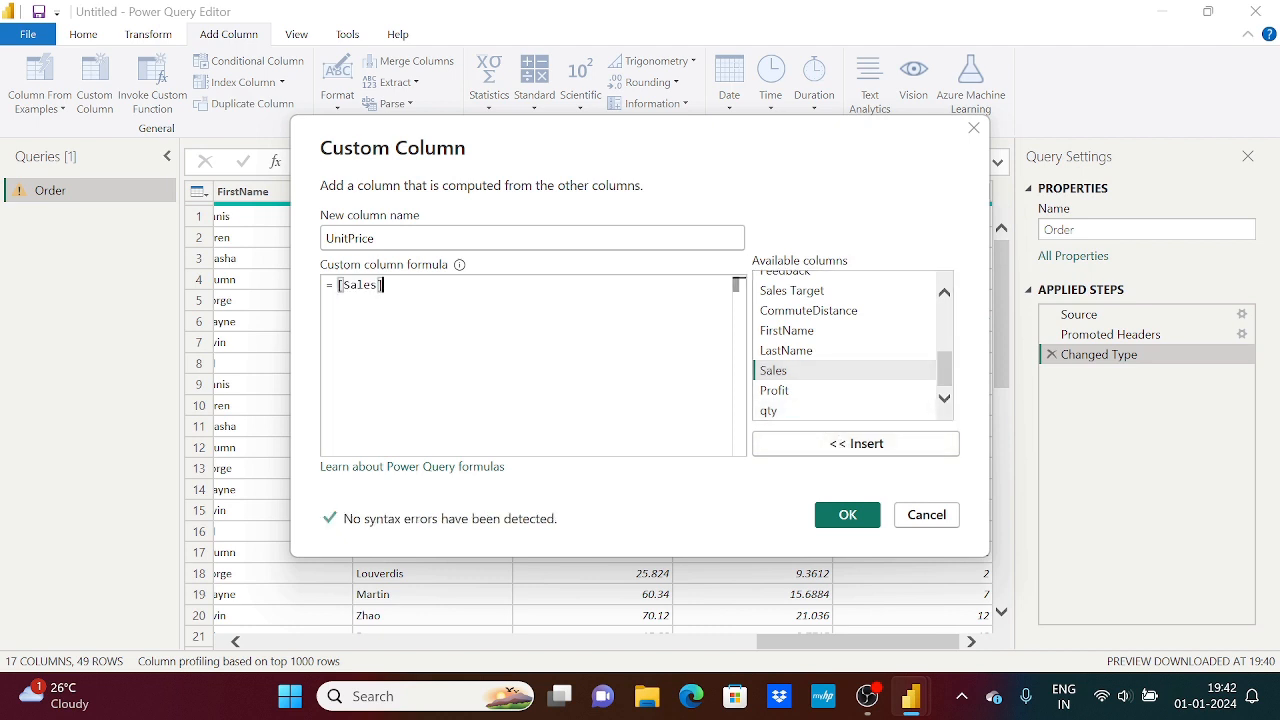
type("/")
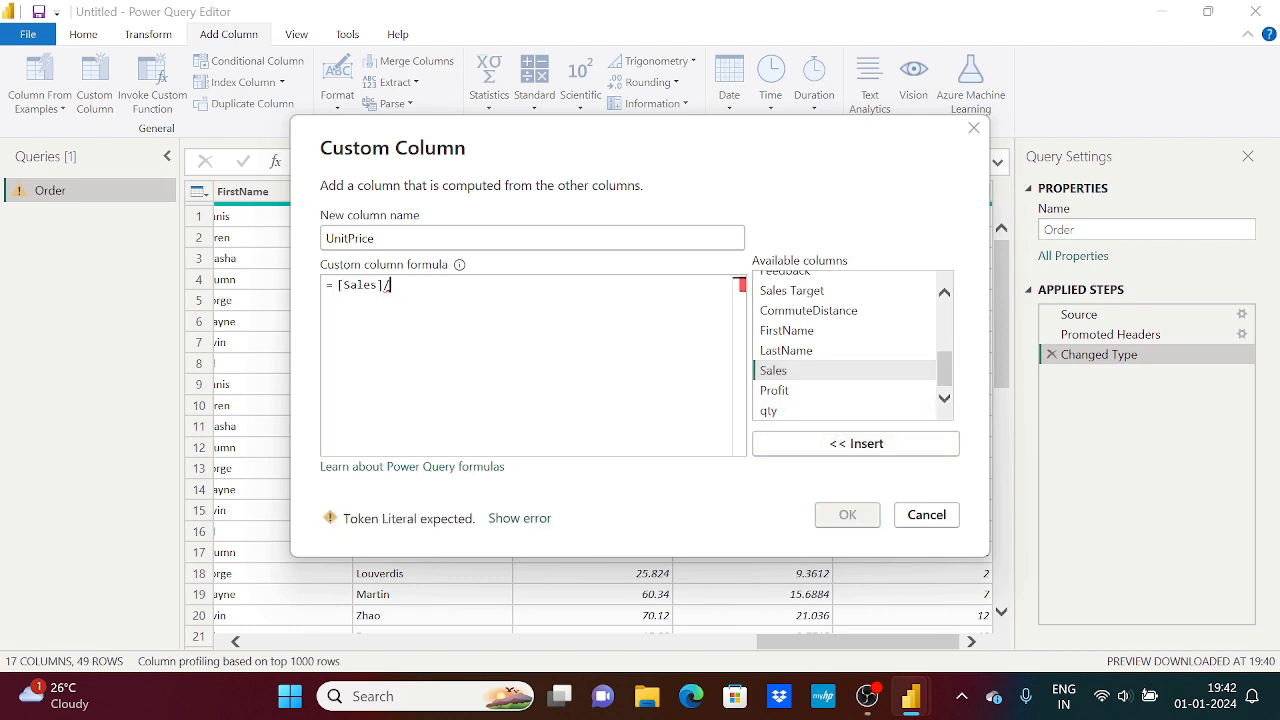
left_click(797, 412)
left_click(824, 444)
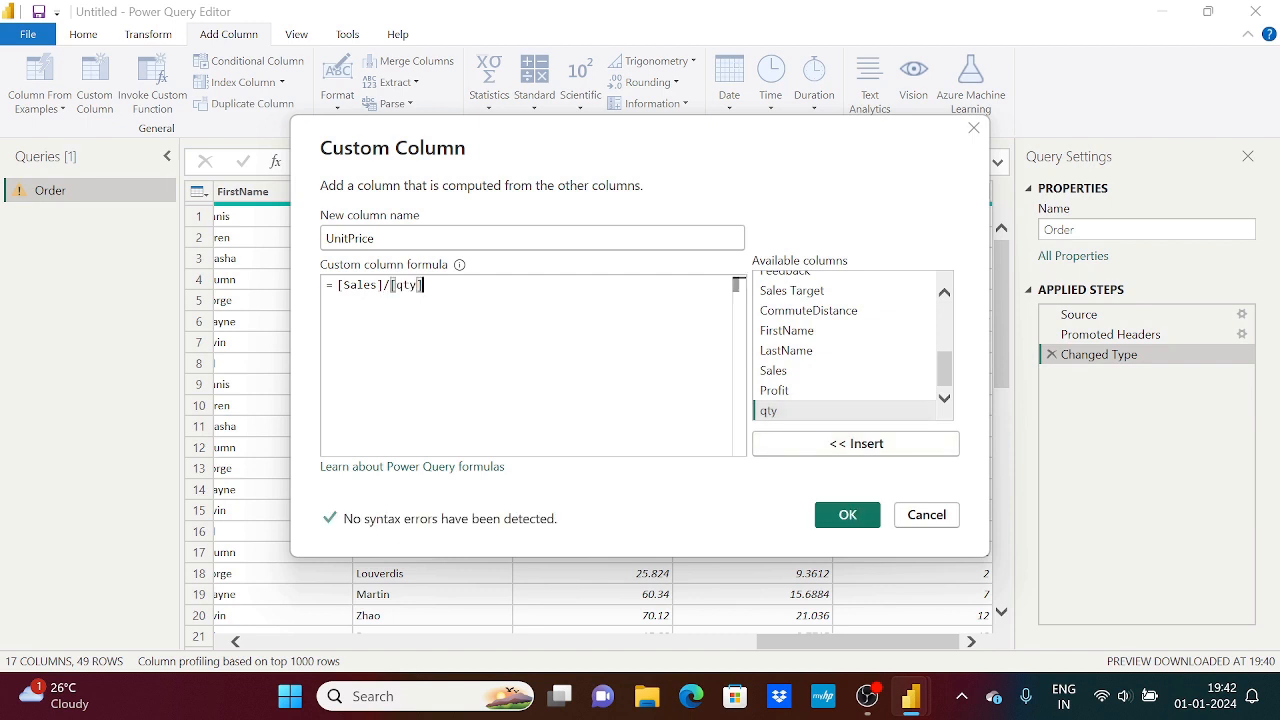
left_click(800, 372)
left_click(482, 302)
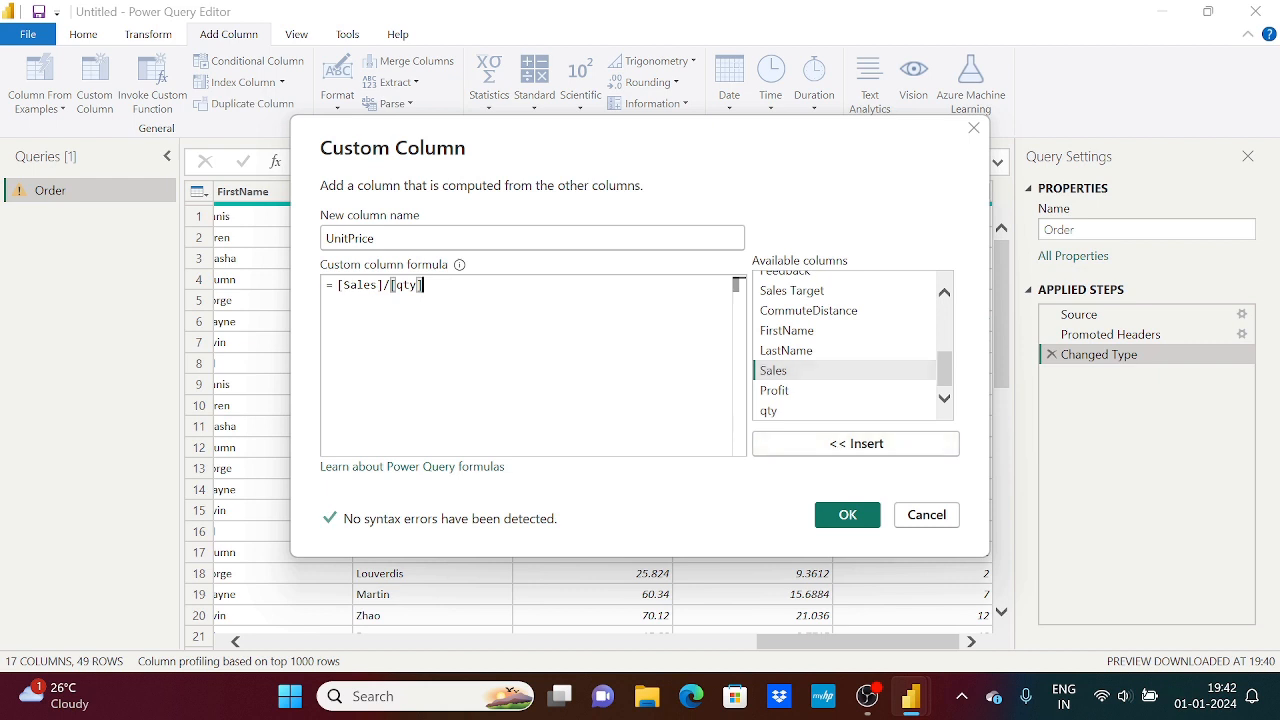
key("ctrl+a")
key("BackSpace")
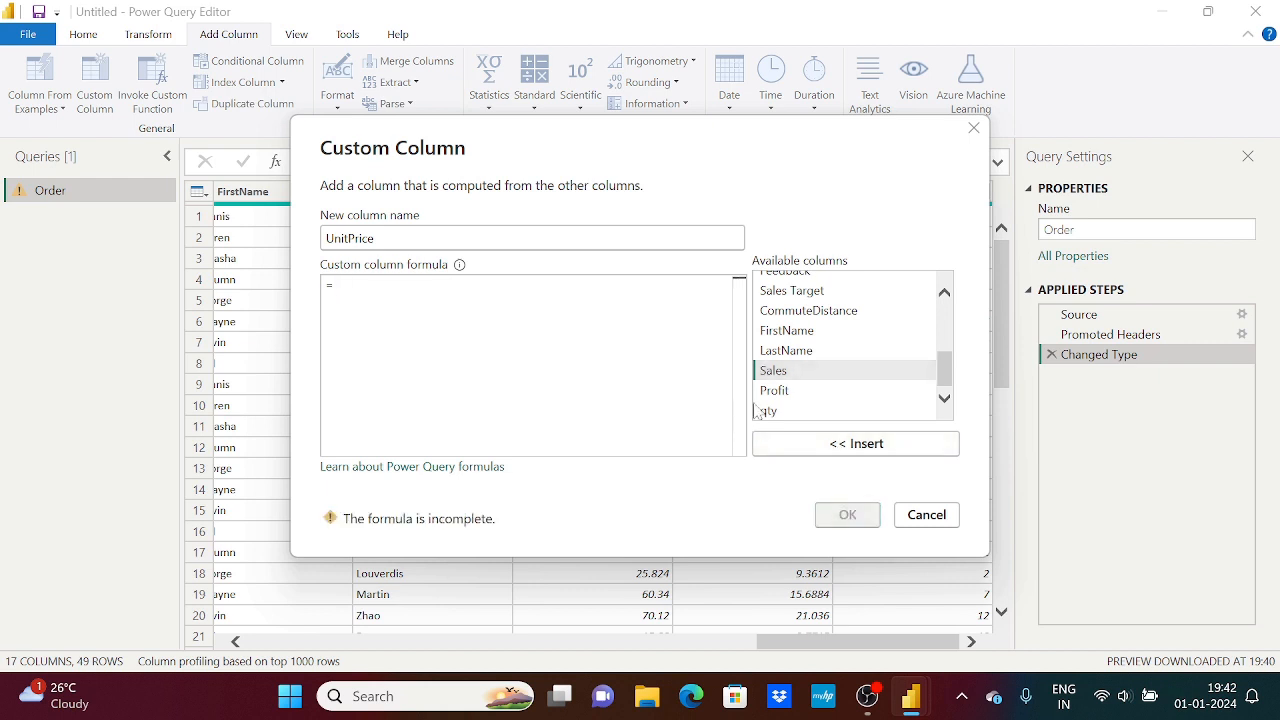
Rebuild the division of Sales by qty directly from the available columns list, and empty the formula again
left_click(795, 372)
double_click(795, 372)
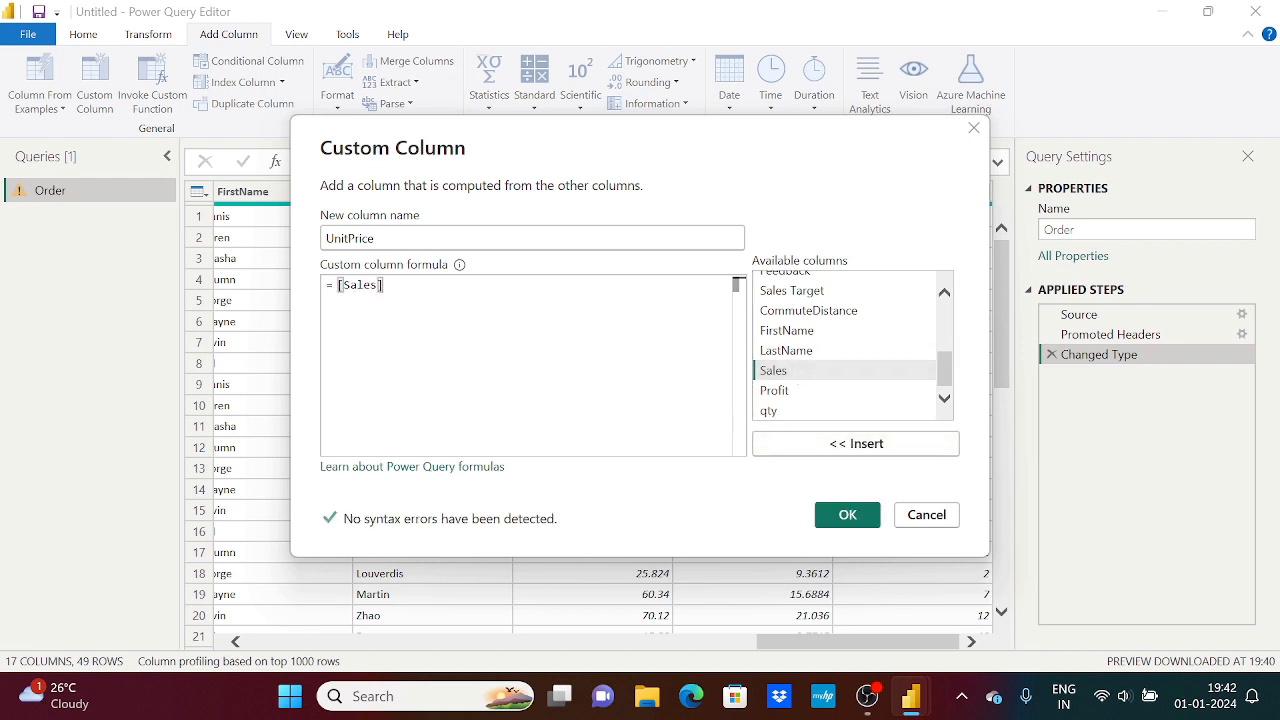
type("/")
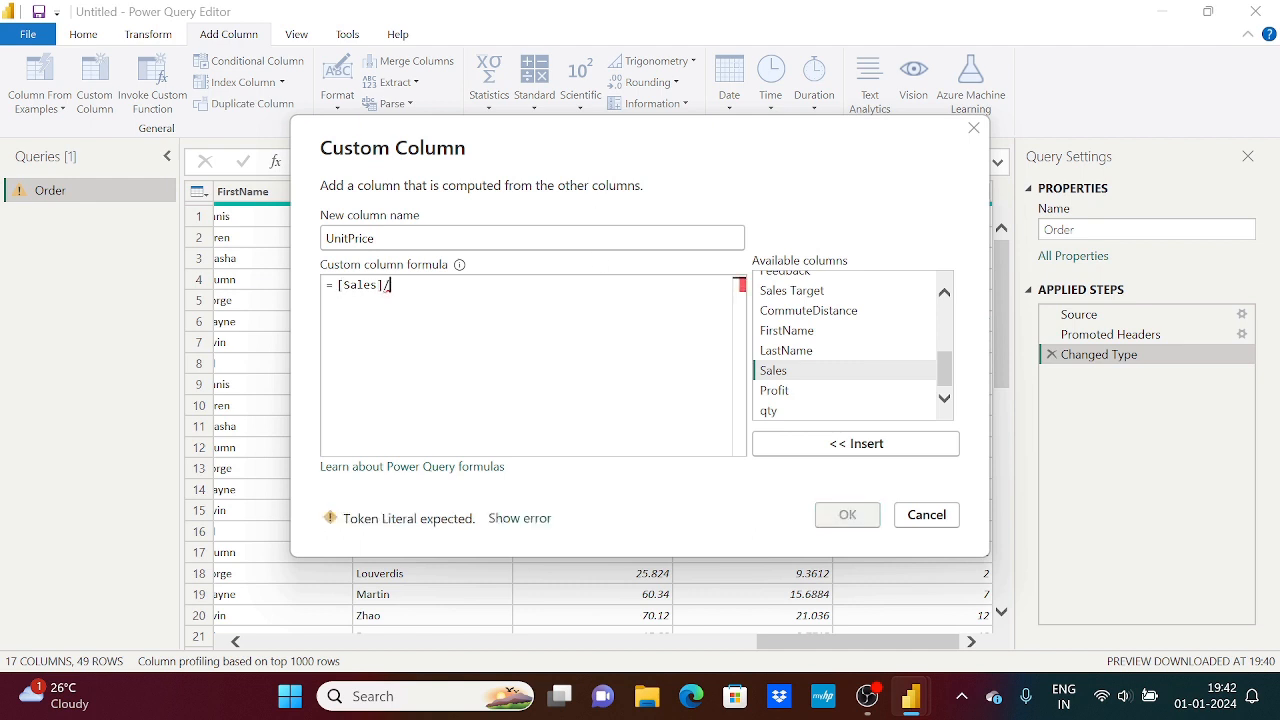
double_click(815, 411)
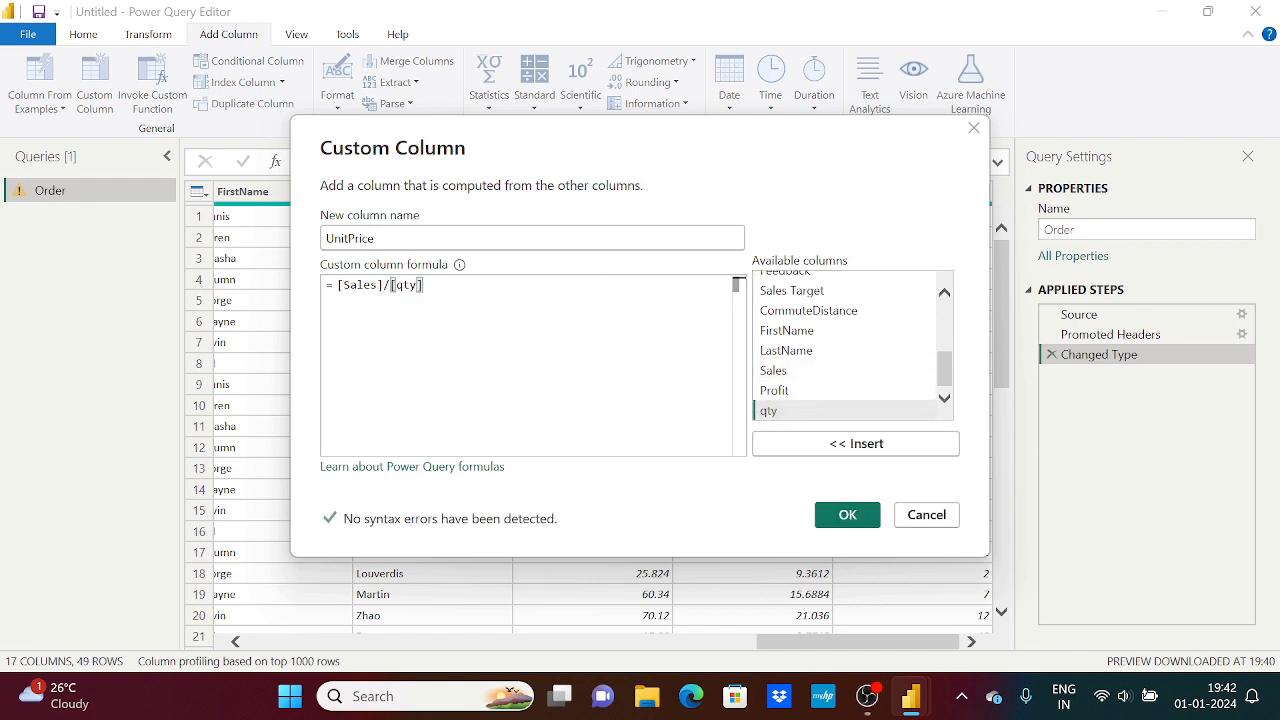
key("BackSpace")
key("BackSpace")
key("BackSpace")
key("BackSpace")
key("BackSpace")
key("BackSpace")
key("BackSpace")
key("BackSpace")
key("BackSpace")
key("BackSpace")
key("BackSpace")
key("BackSpace")
key("BackSpace")
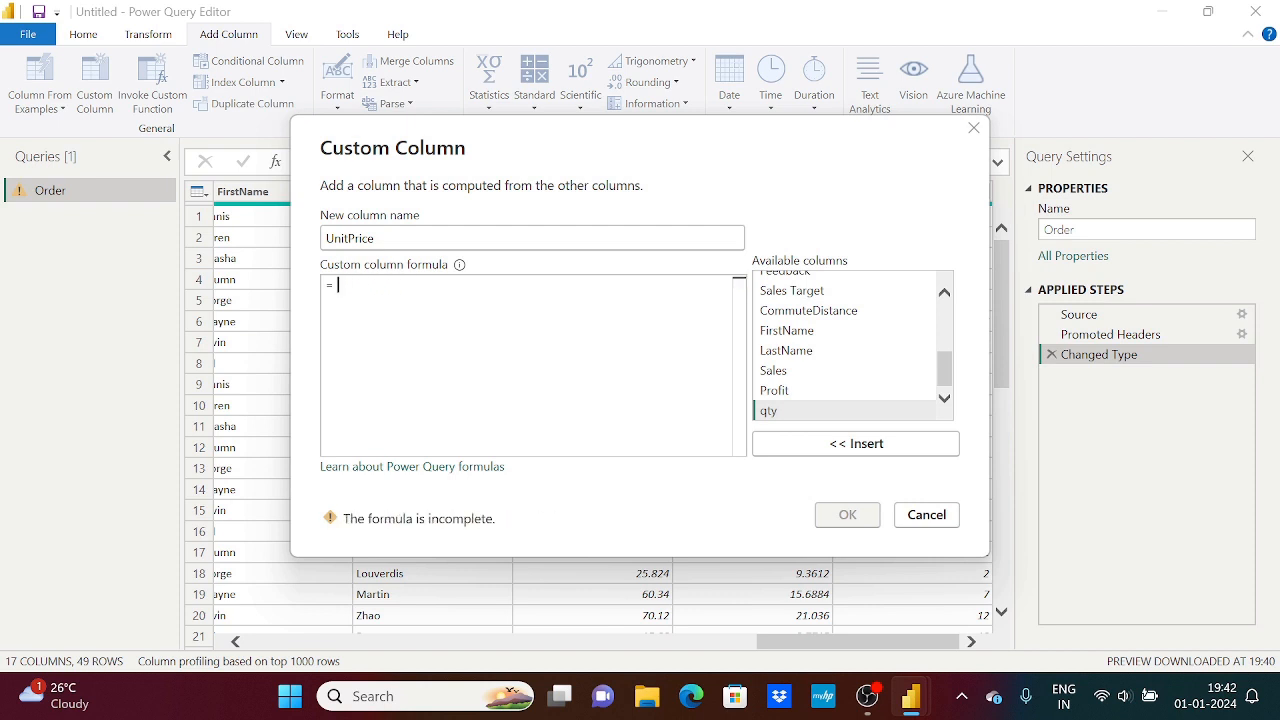
Enter the UnitPrice formula [Sales]/[qty], completing both column names from the suggestions
type("[")
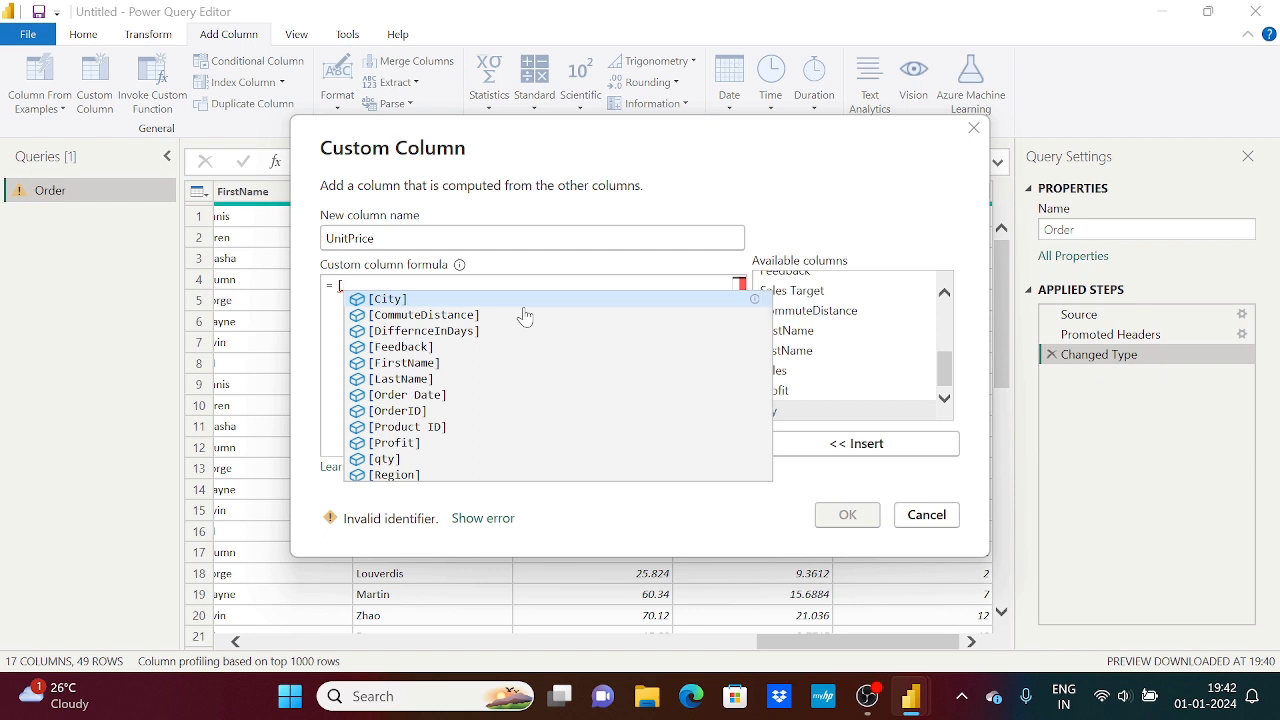
type("sal")
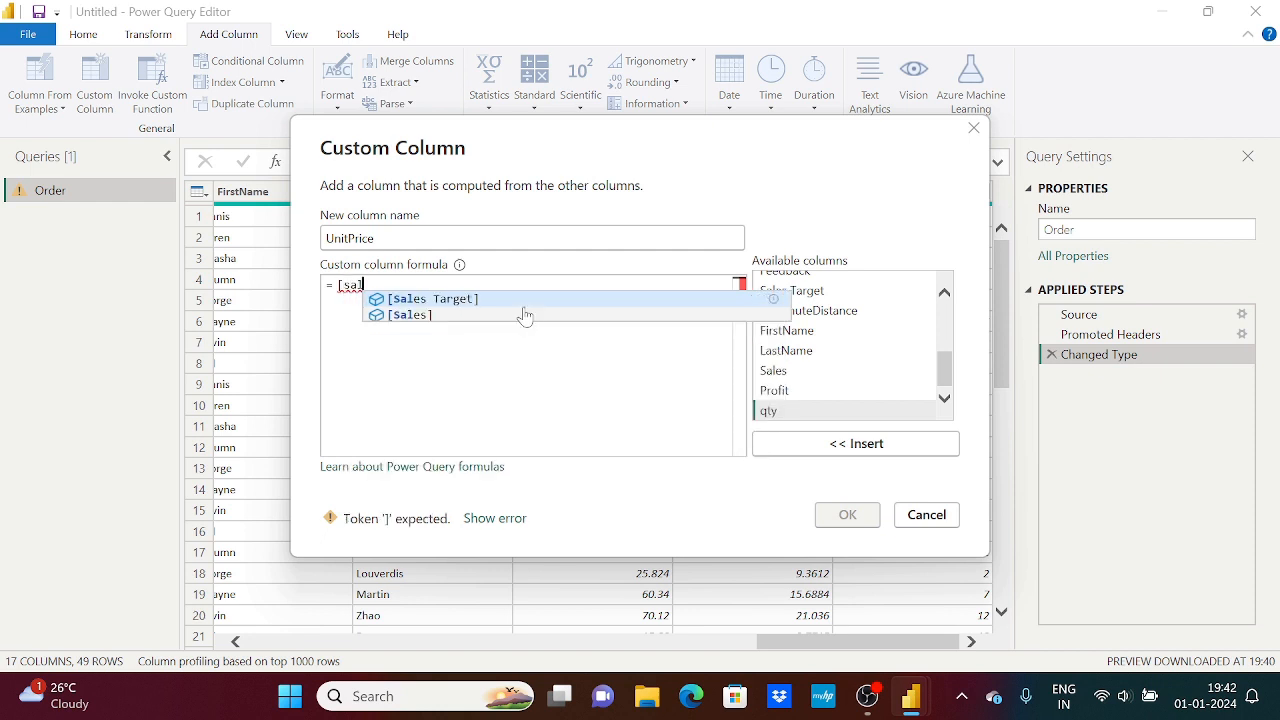
left_click(470, 315)
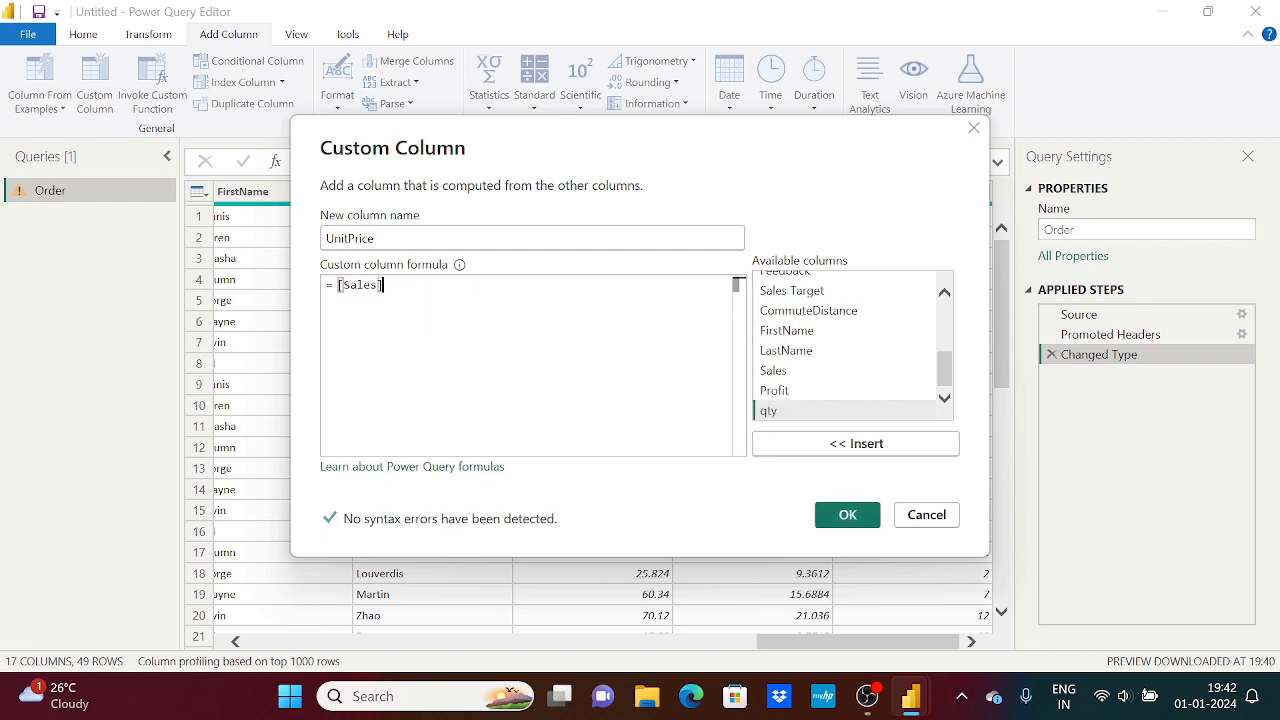
type("/")
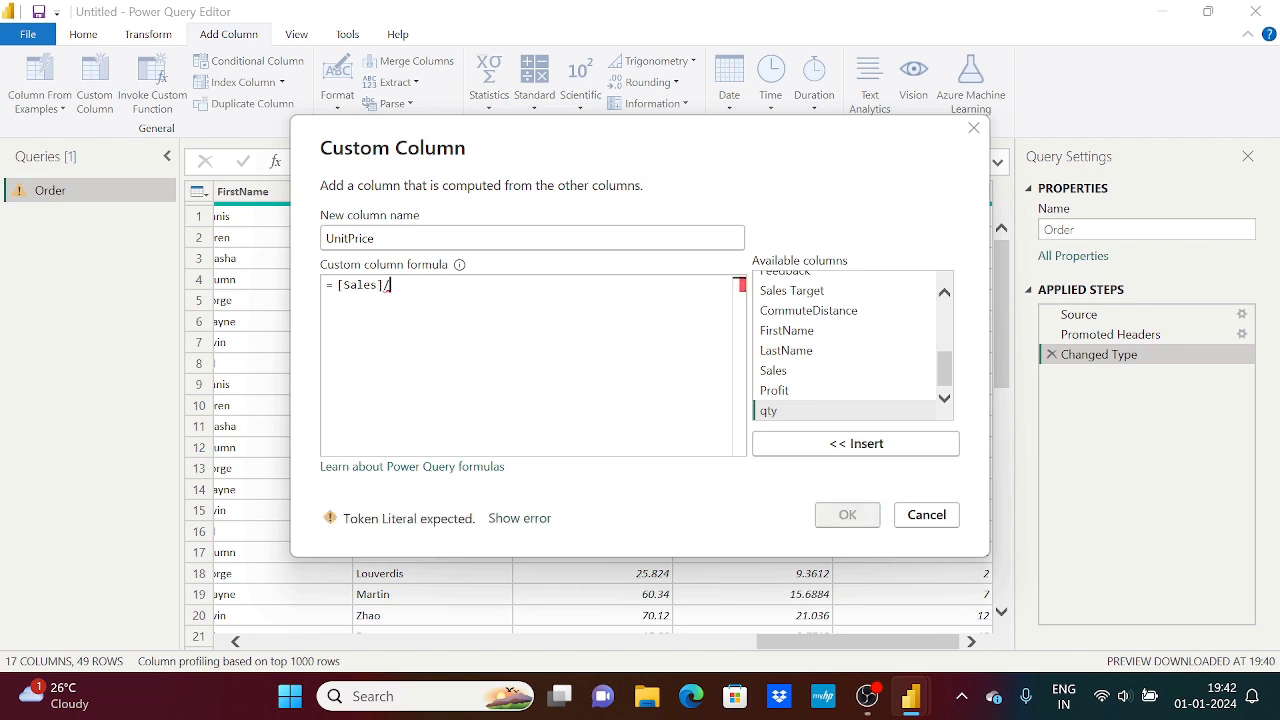
type("[")
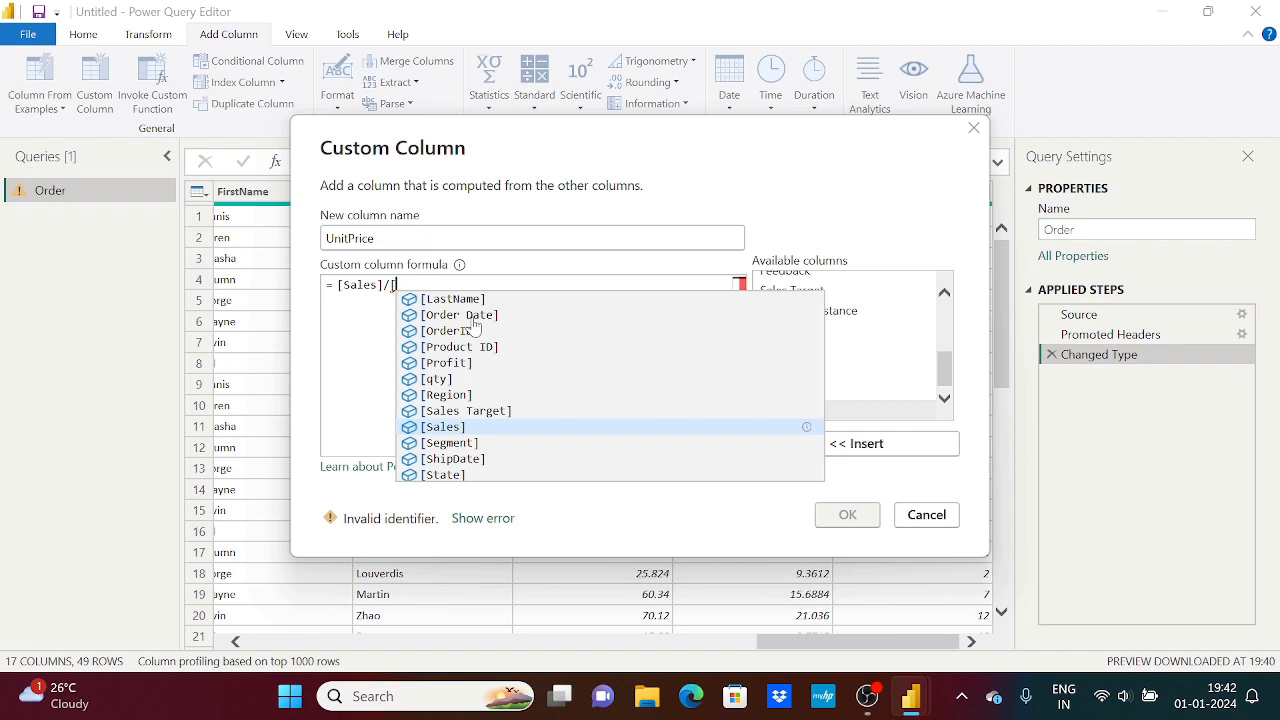
type("q")
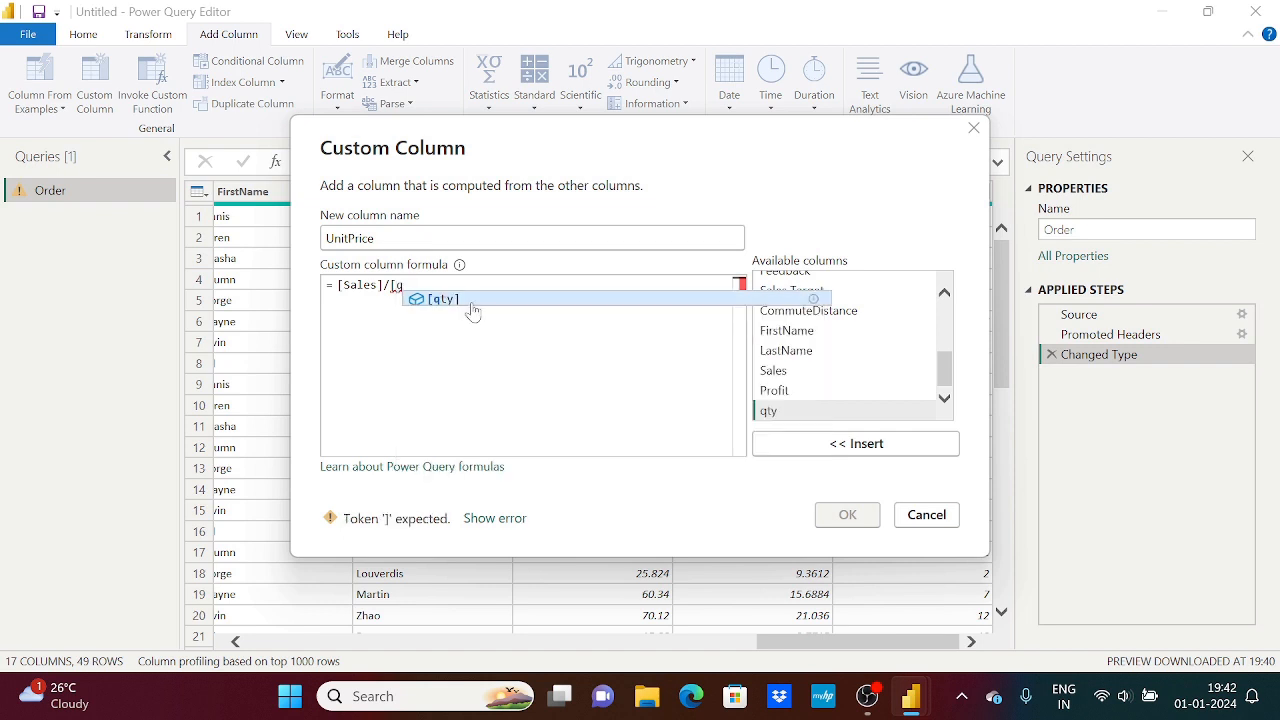
key("Tab")
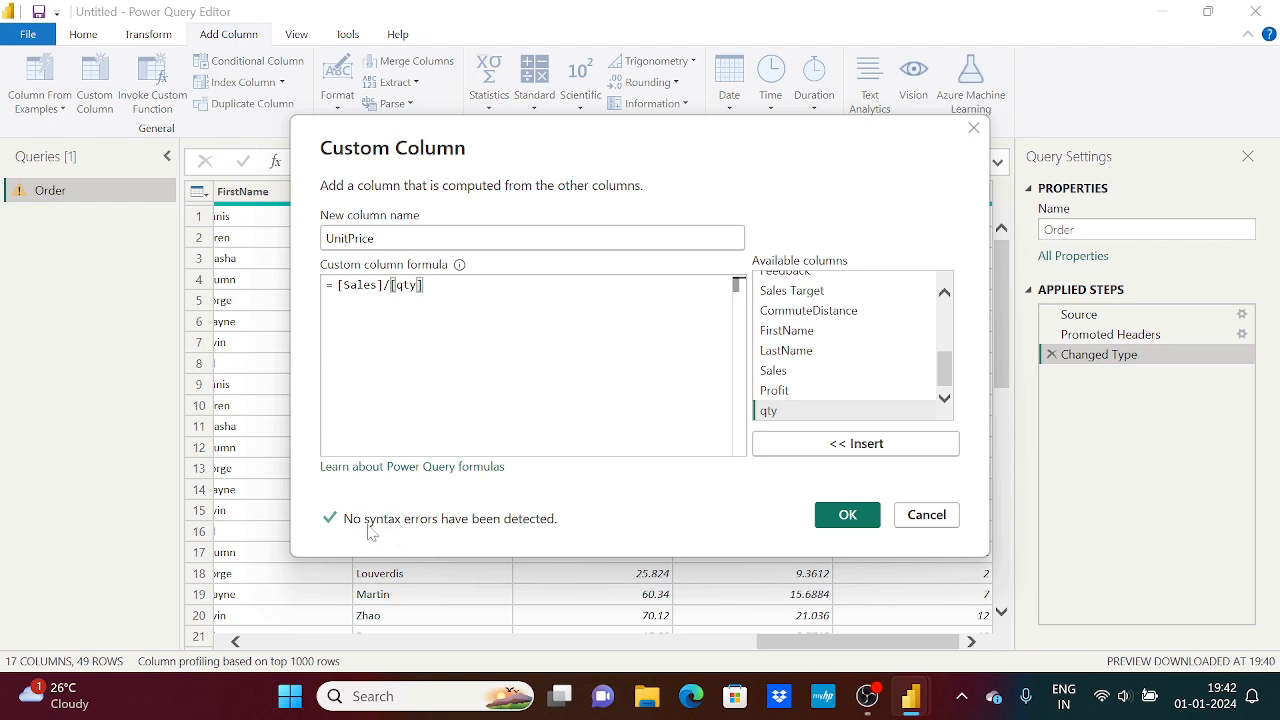
Remove the closing bracket after qty to check the syntax message, and restore the bracket
key("BackSpace")
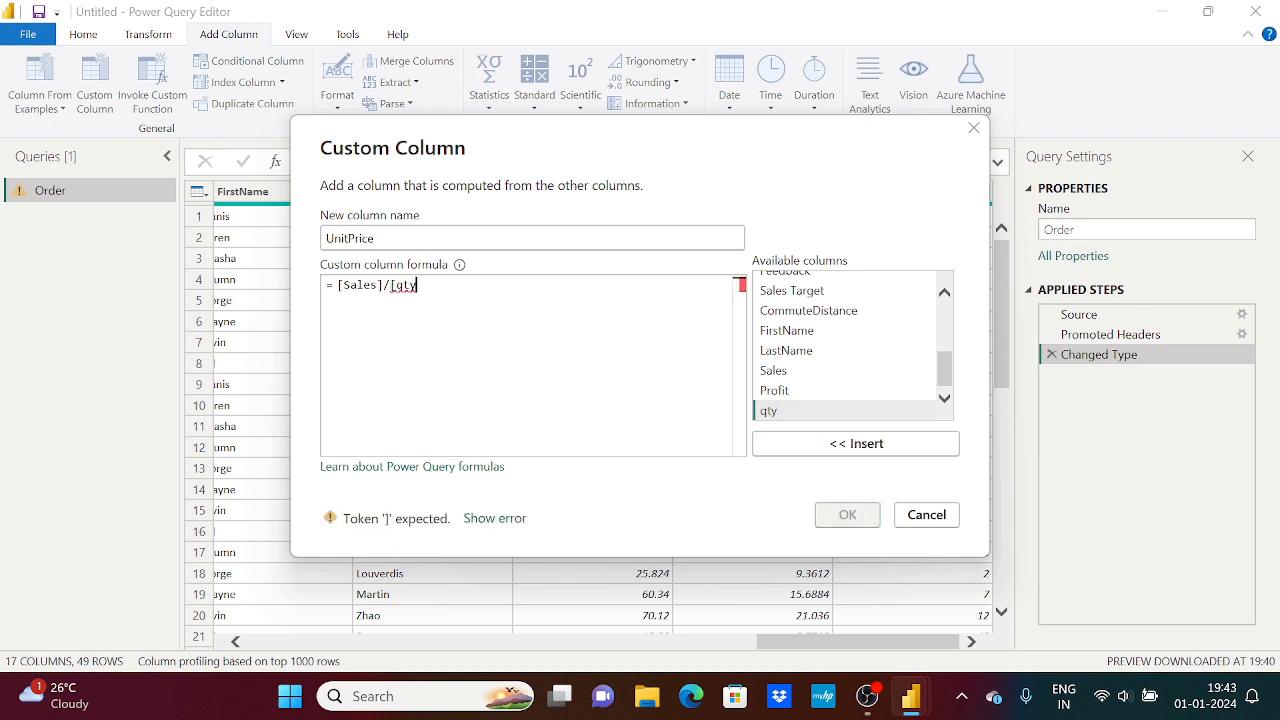
key("ctrl+a")
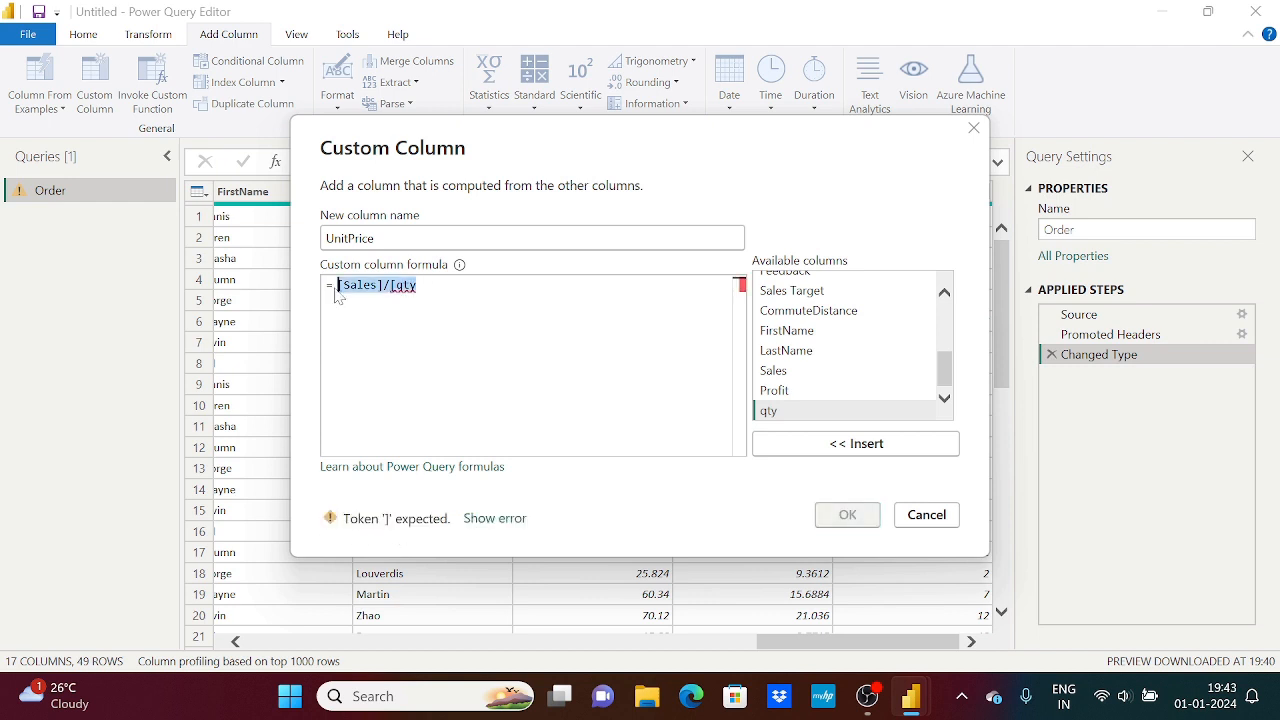
left_click(438, 292)
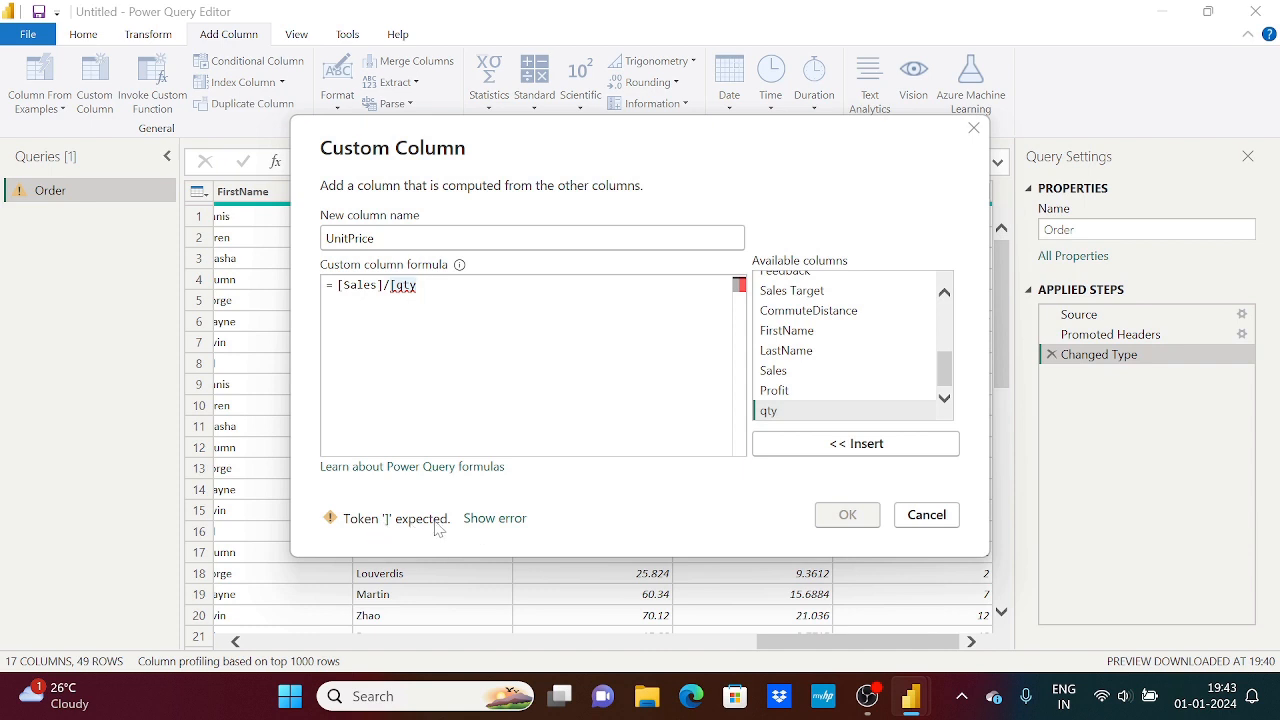
type("]")
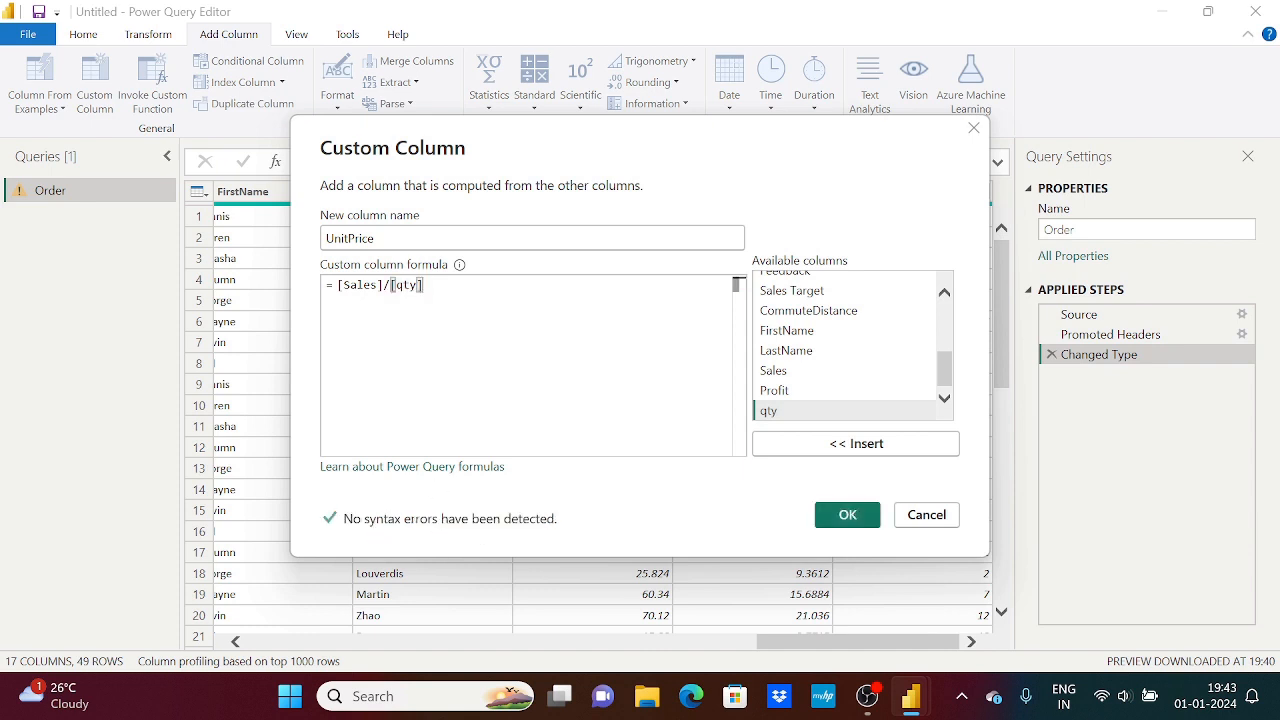
Add the UnitPrice column to the table and set its data type to Decimal Number
left_click(847, 515)
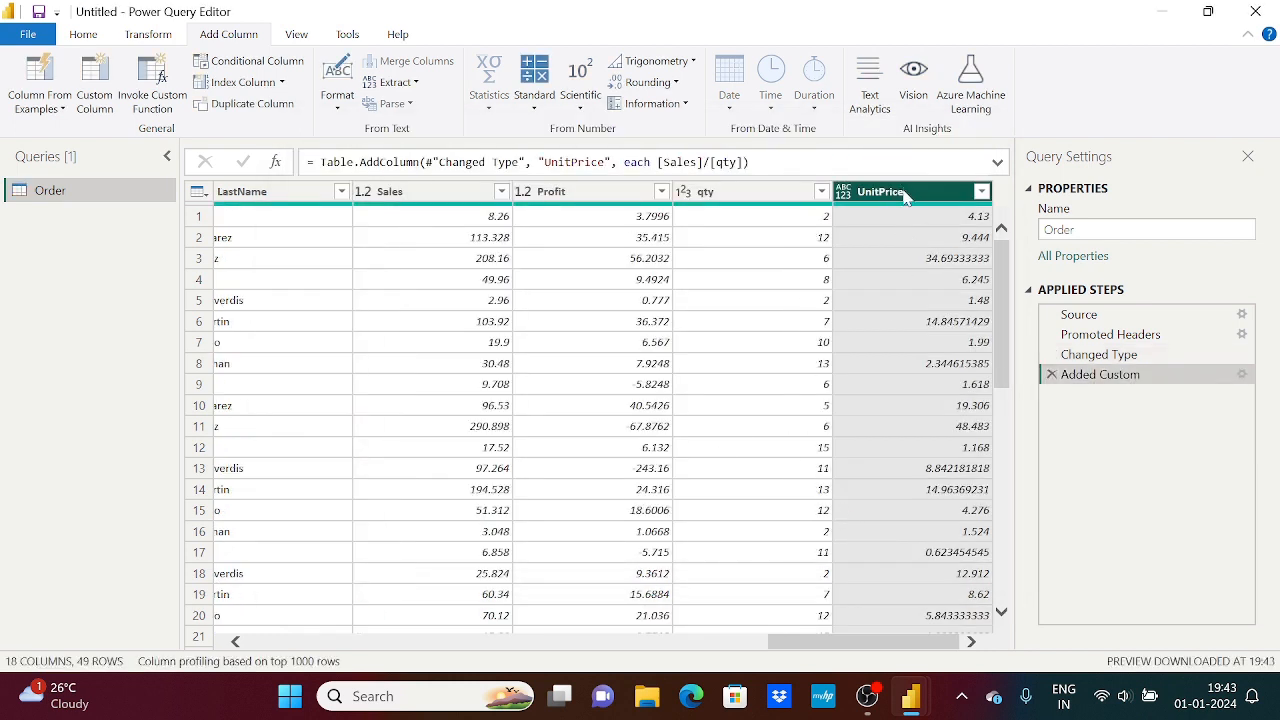
left_click_drag(887, 644, 915, 640)
left_click(846, 196)
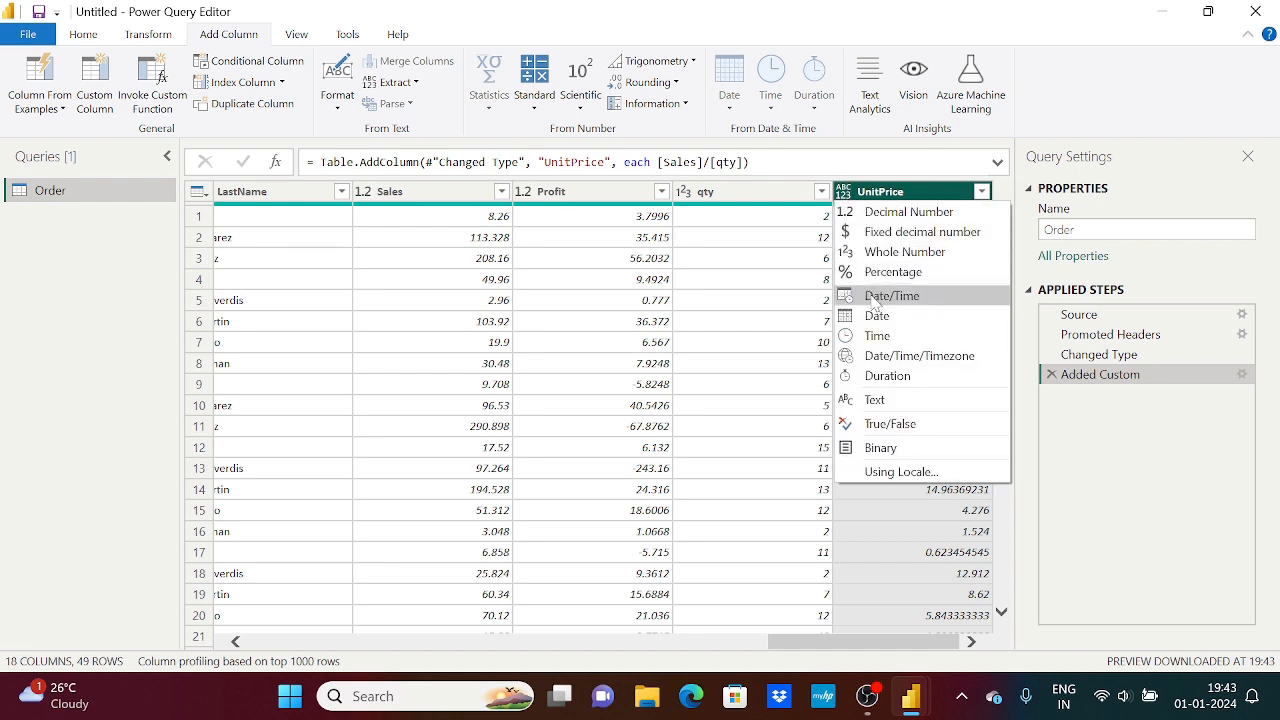
left_click(890, 216)
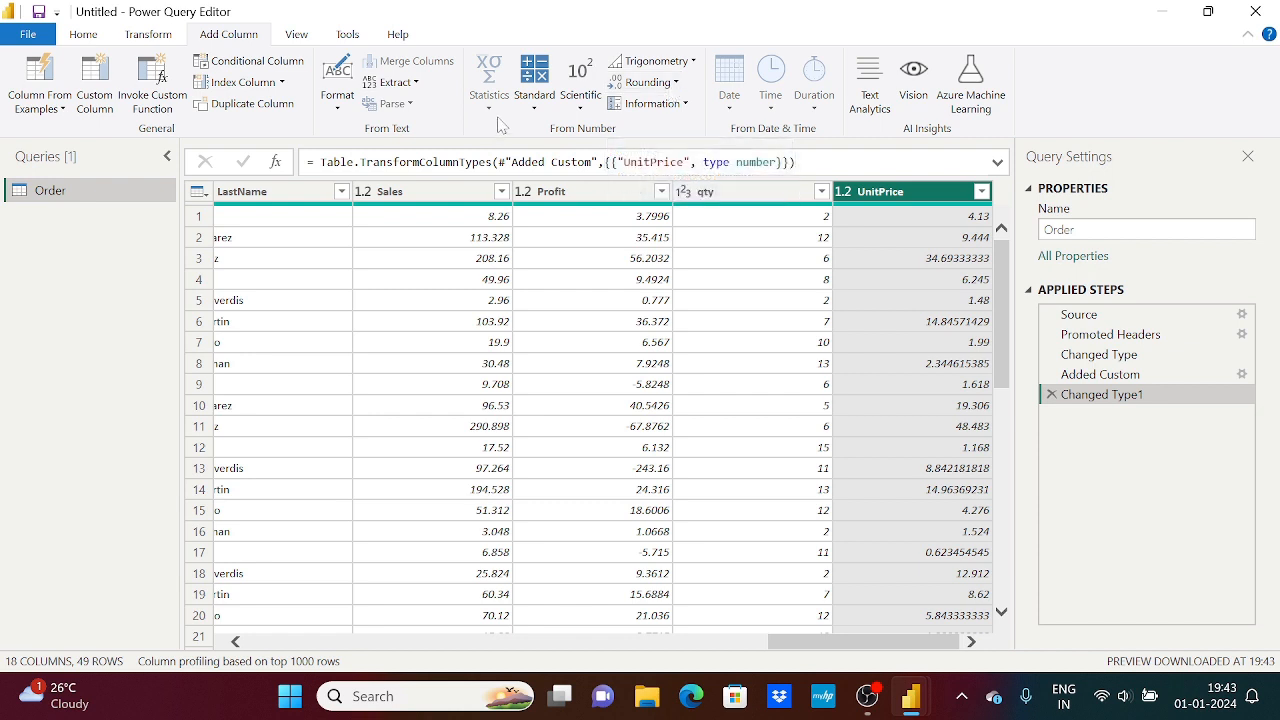
Round the values in the UnitPrice column to 2 decimal places
right_click(889, 195)
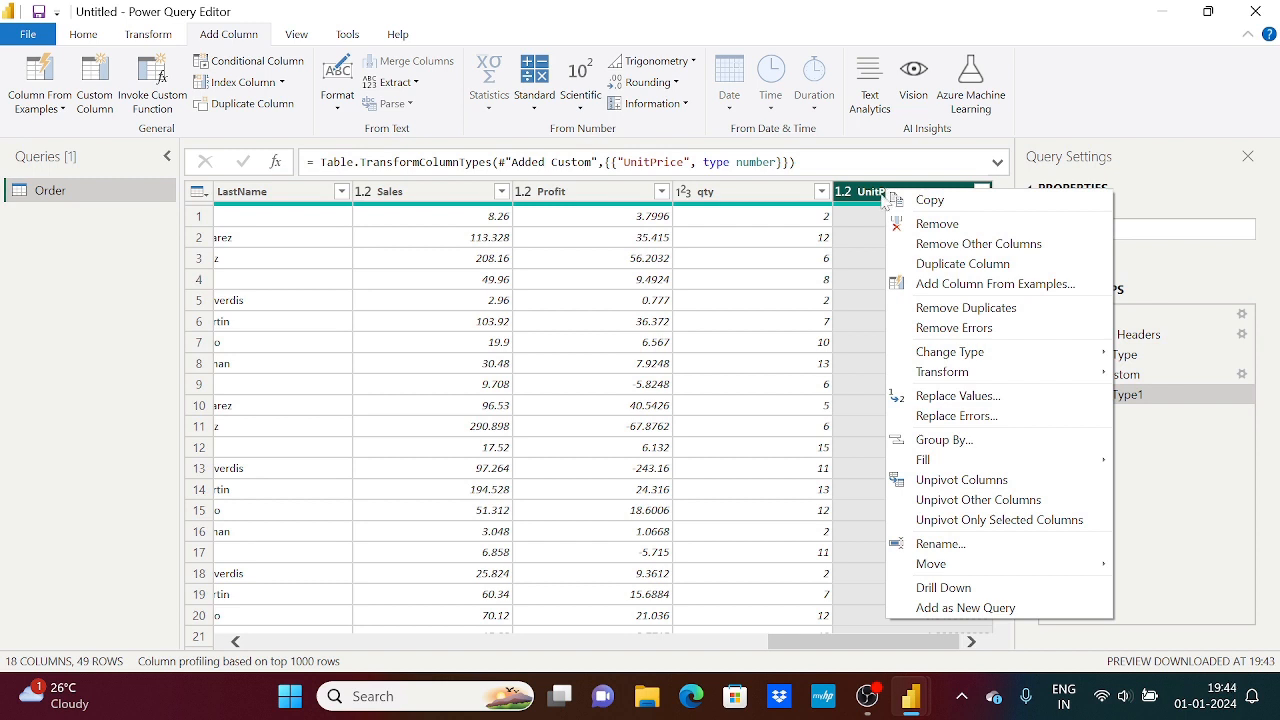
mouse_move(996, 372)
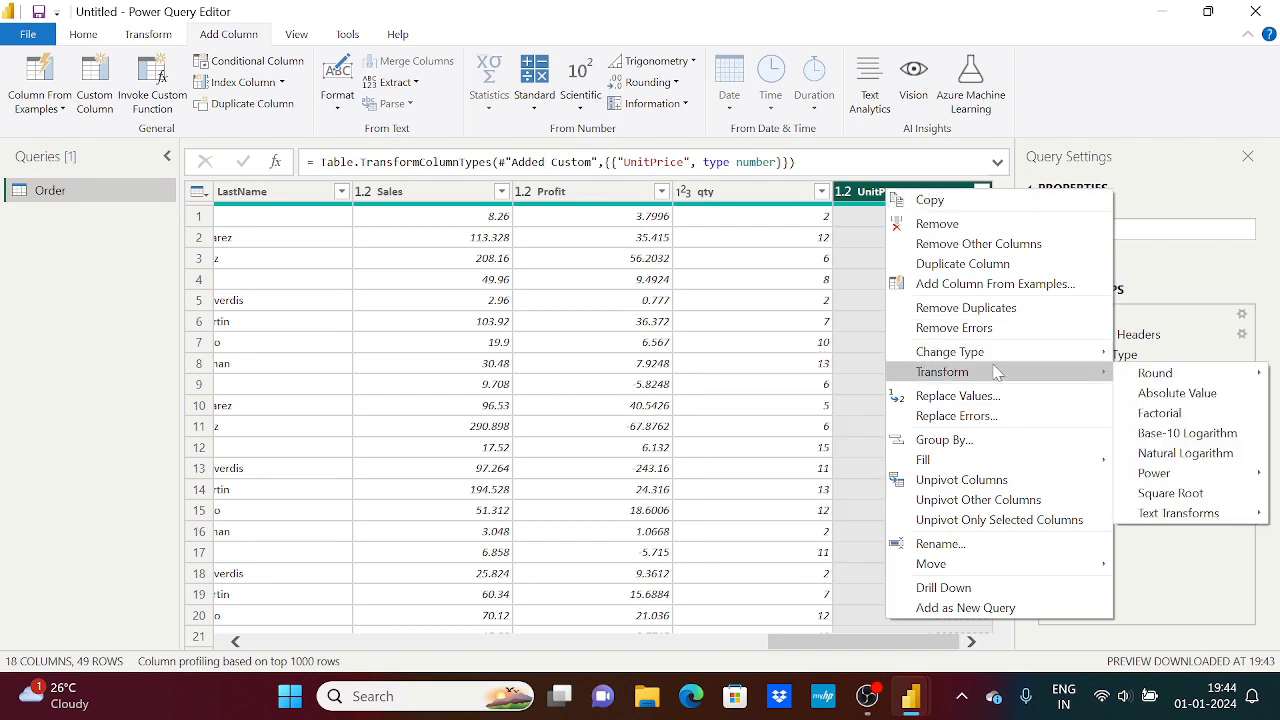
mouse_move(1108, 378)
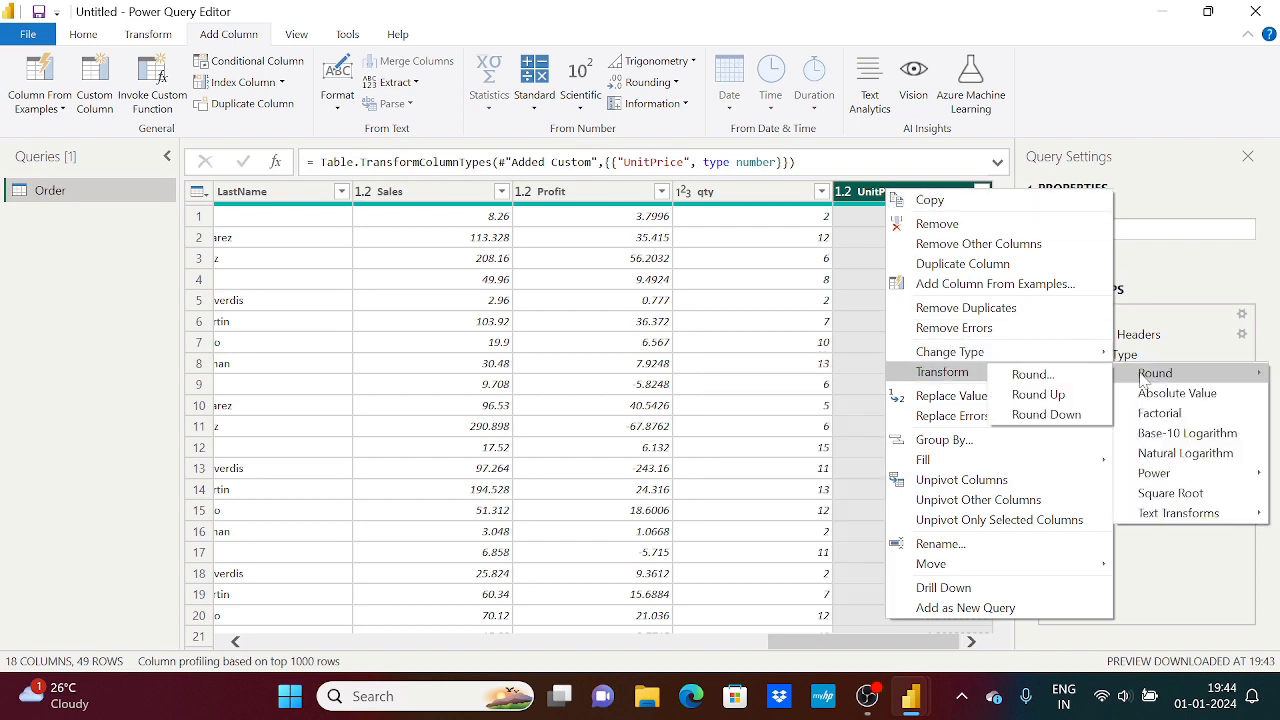
left_click(1060, 374)
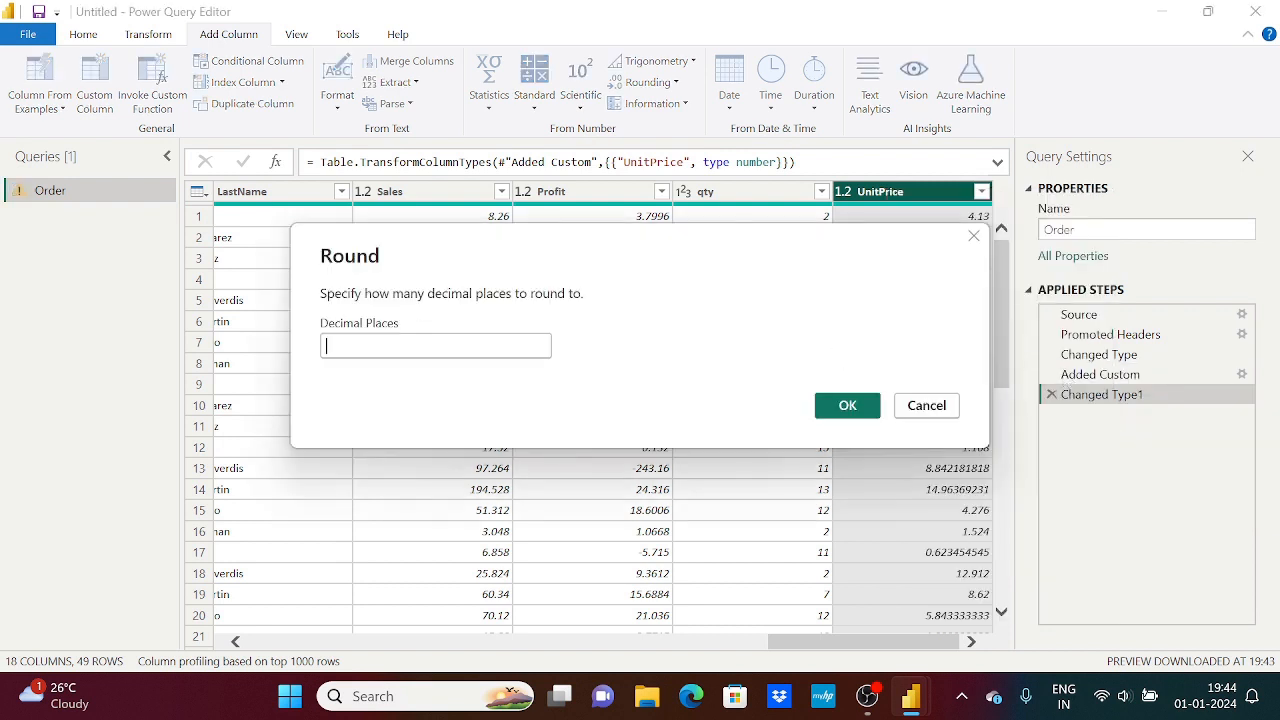
type("2")
left_click(838, 403)
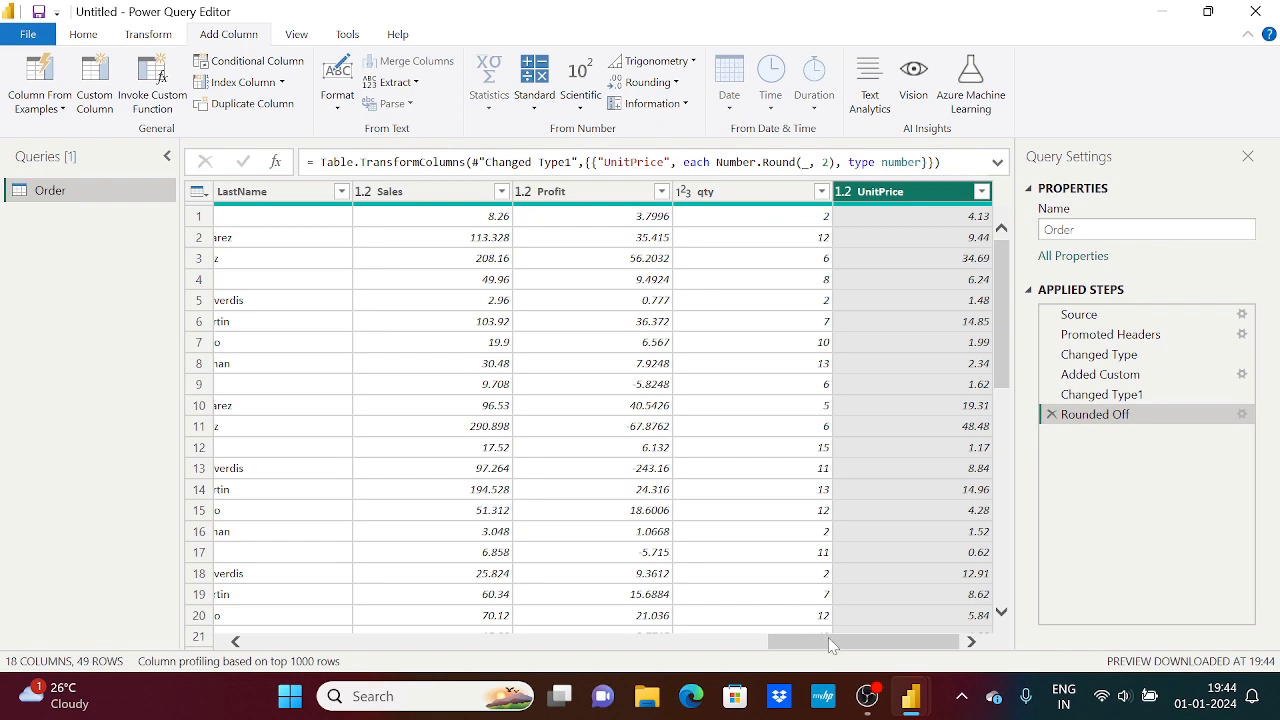
Examine the FirstName and LastName columns as the source for a combined name column
left_click_drag(828, 637, 724, 640)
left_click(507, 191)
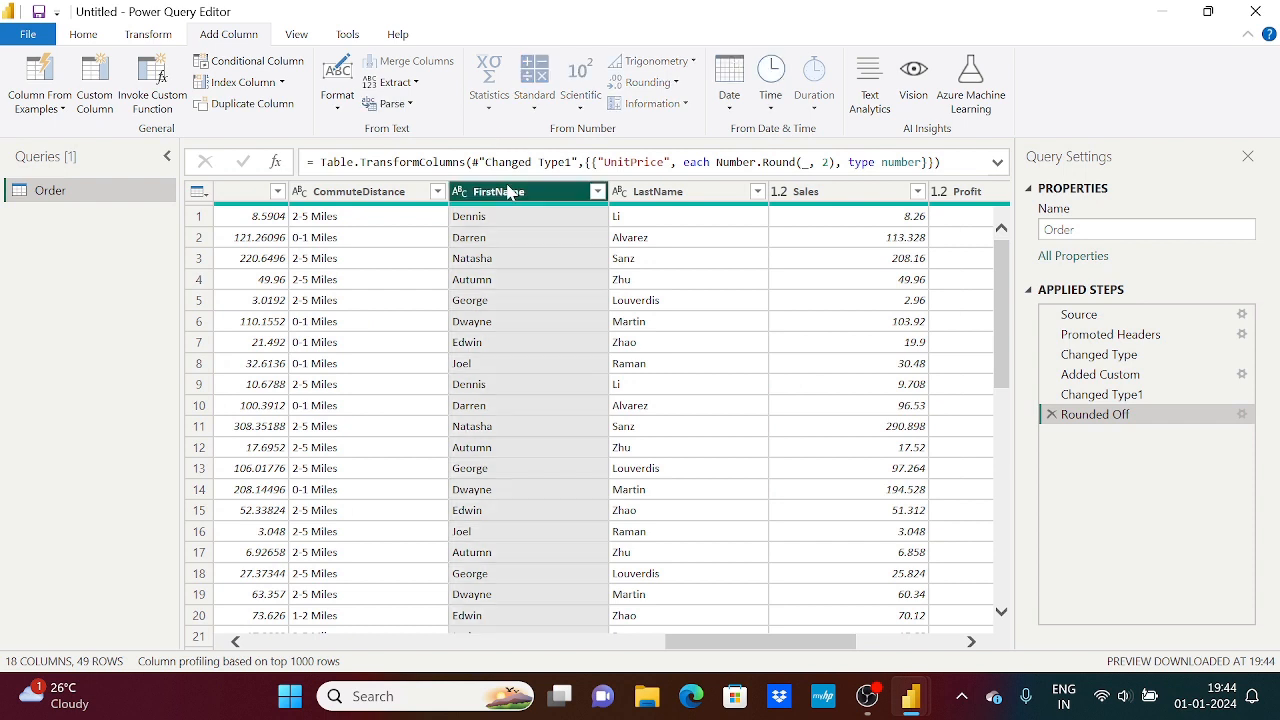
left_click(668, 192)
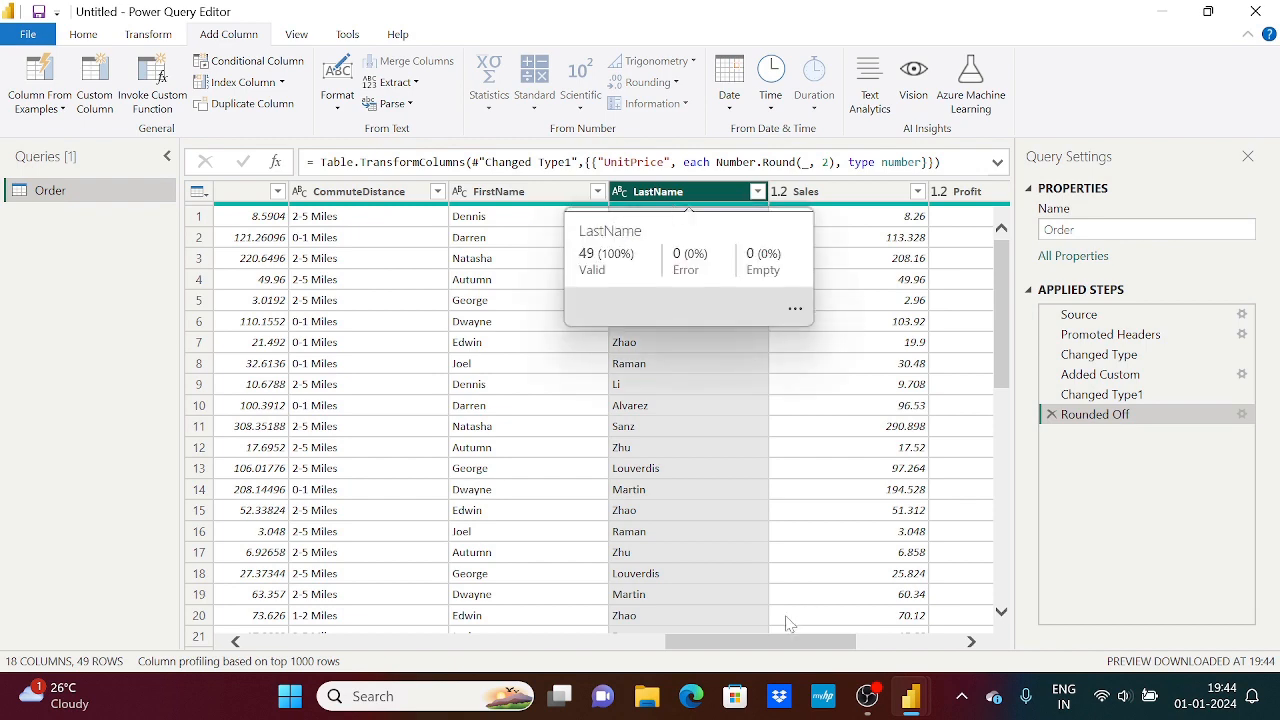
left_click_drag(760, 648, 779, 648)
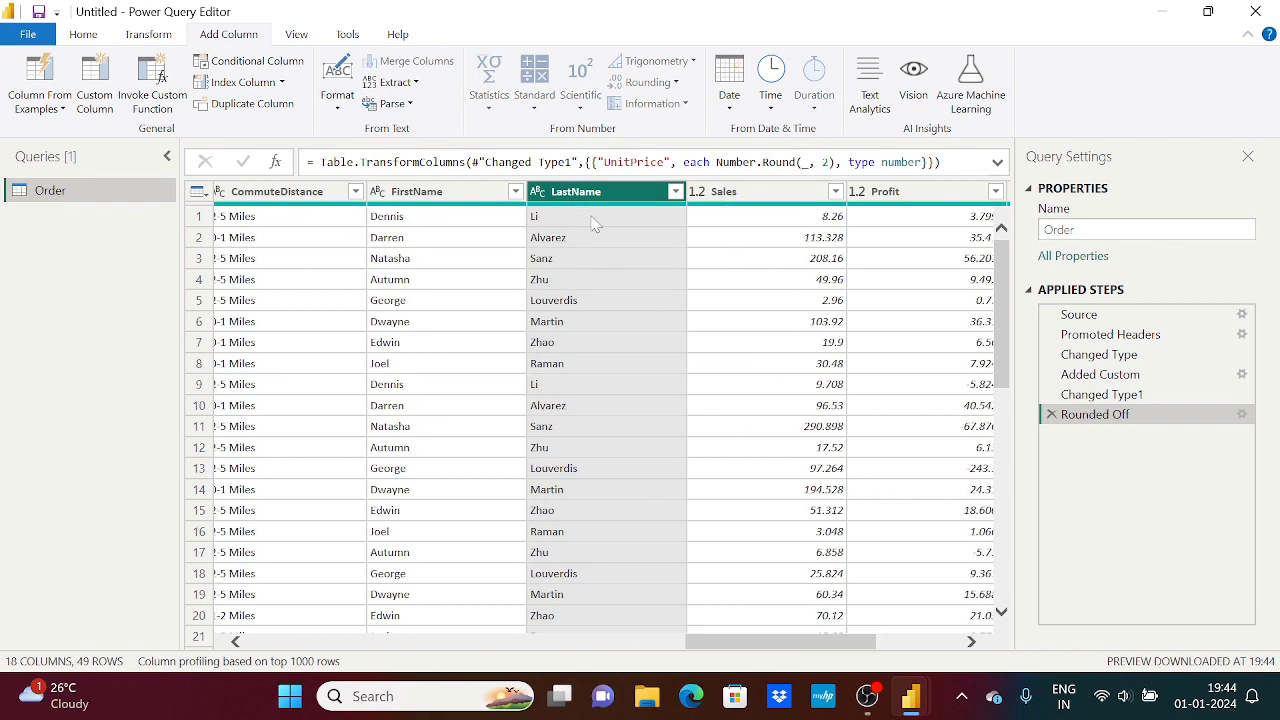
left_click(424, 191)
left_click(575, 193)
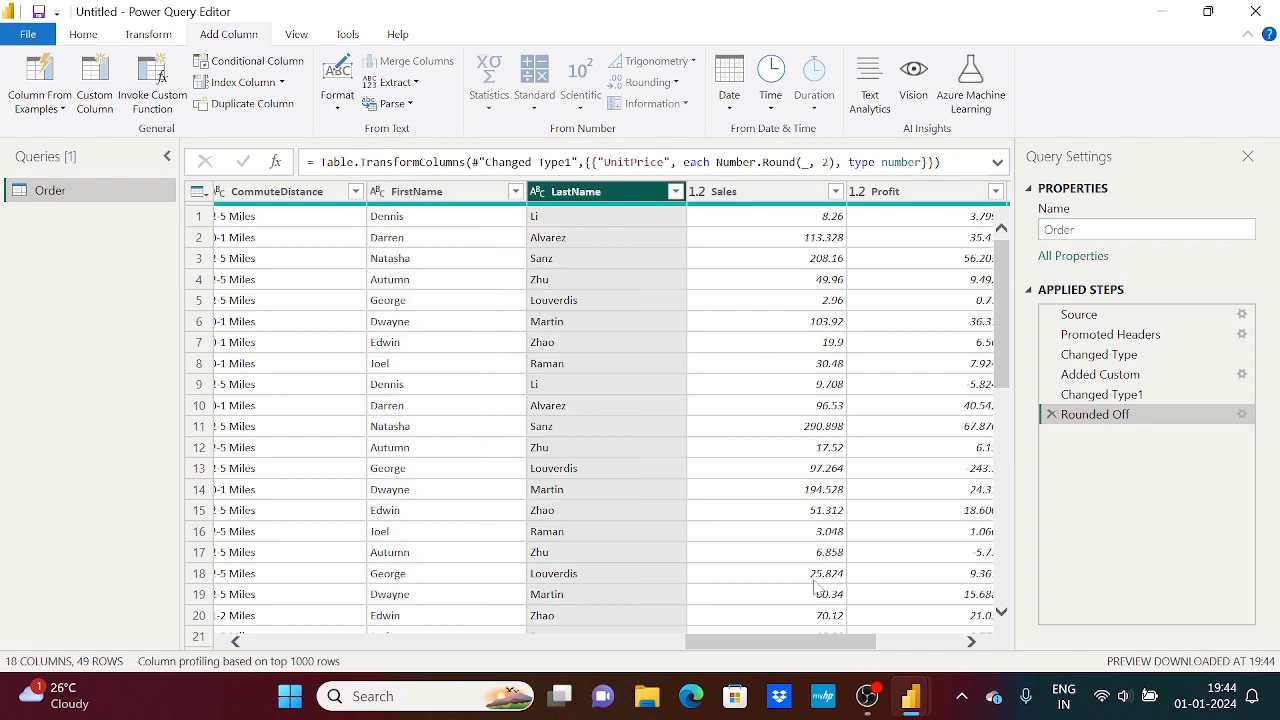
left_click_drag(791, 651, 873, 651)
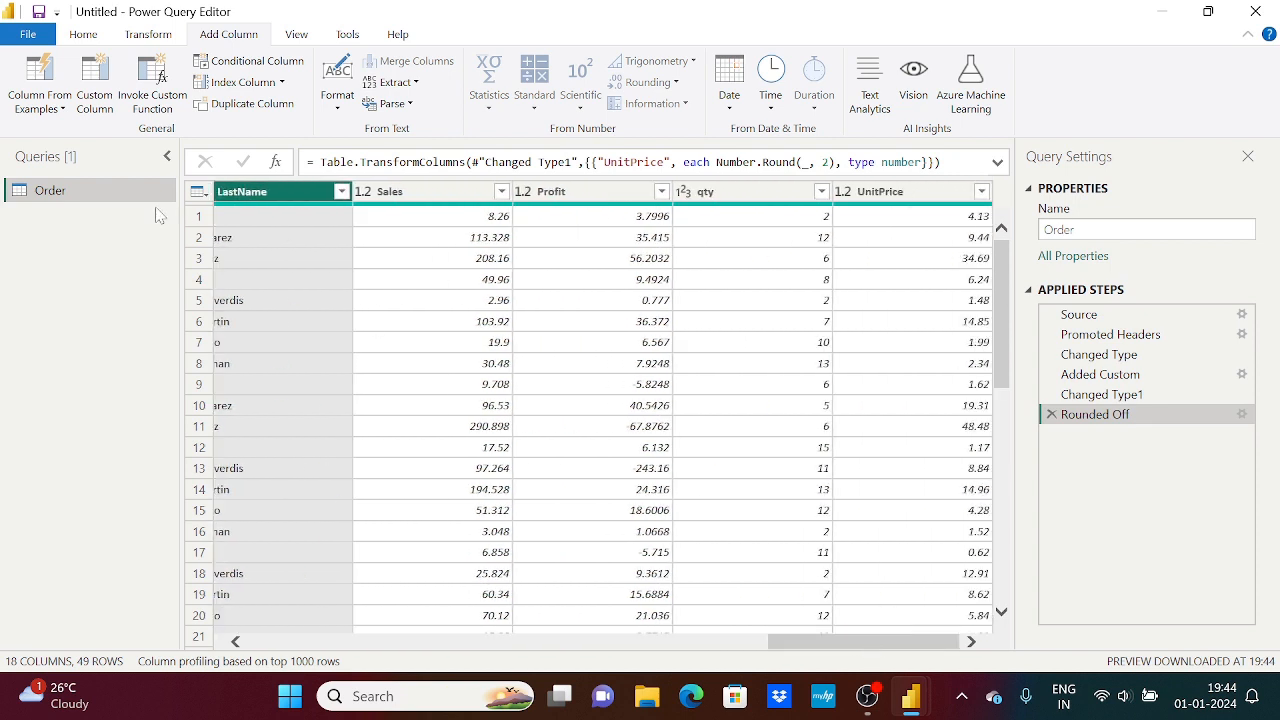
Start a new column from examples and enter the first row's FirstName value as its sample
left_click(40, 75)
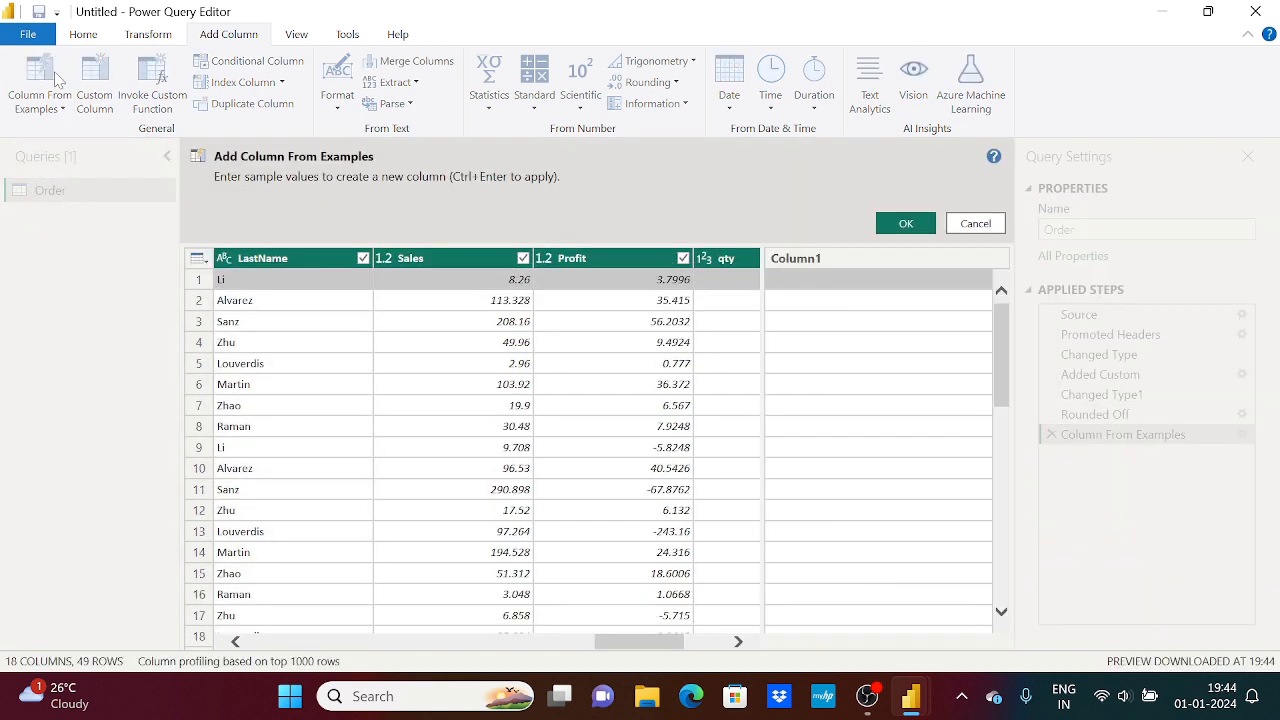
left_click(825, 283)
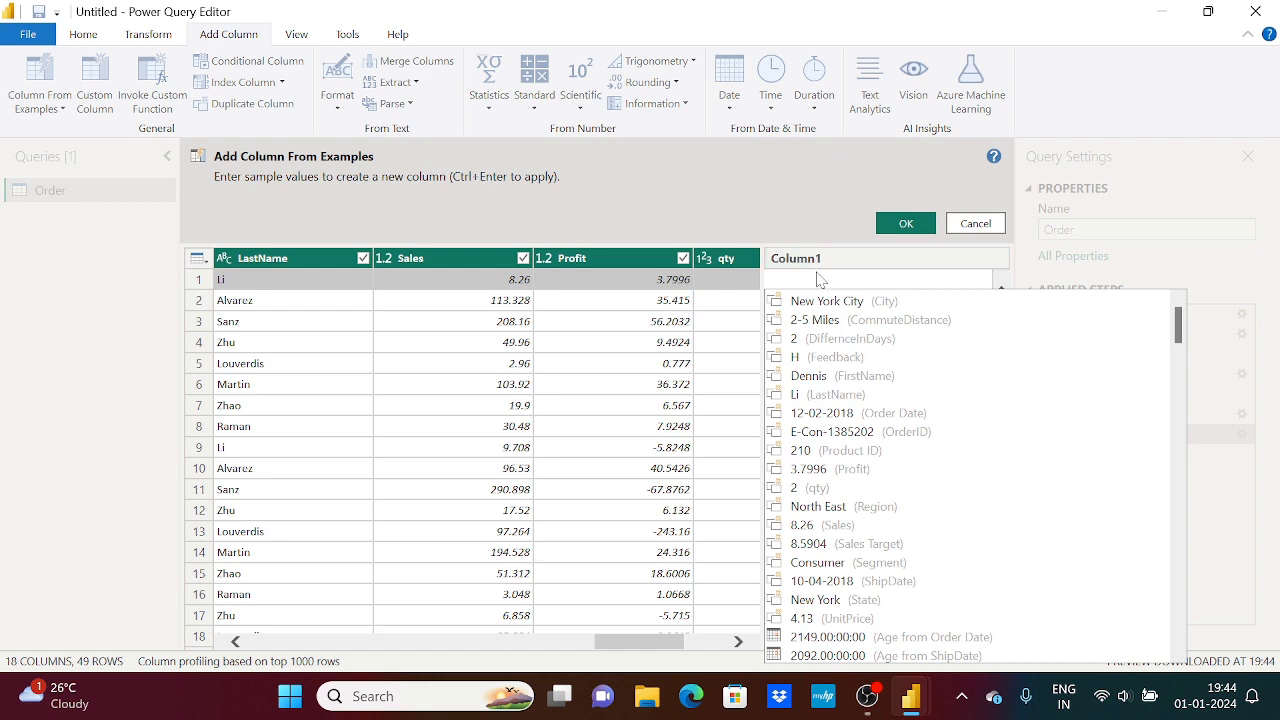
left_click(665, 648)
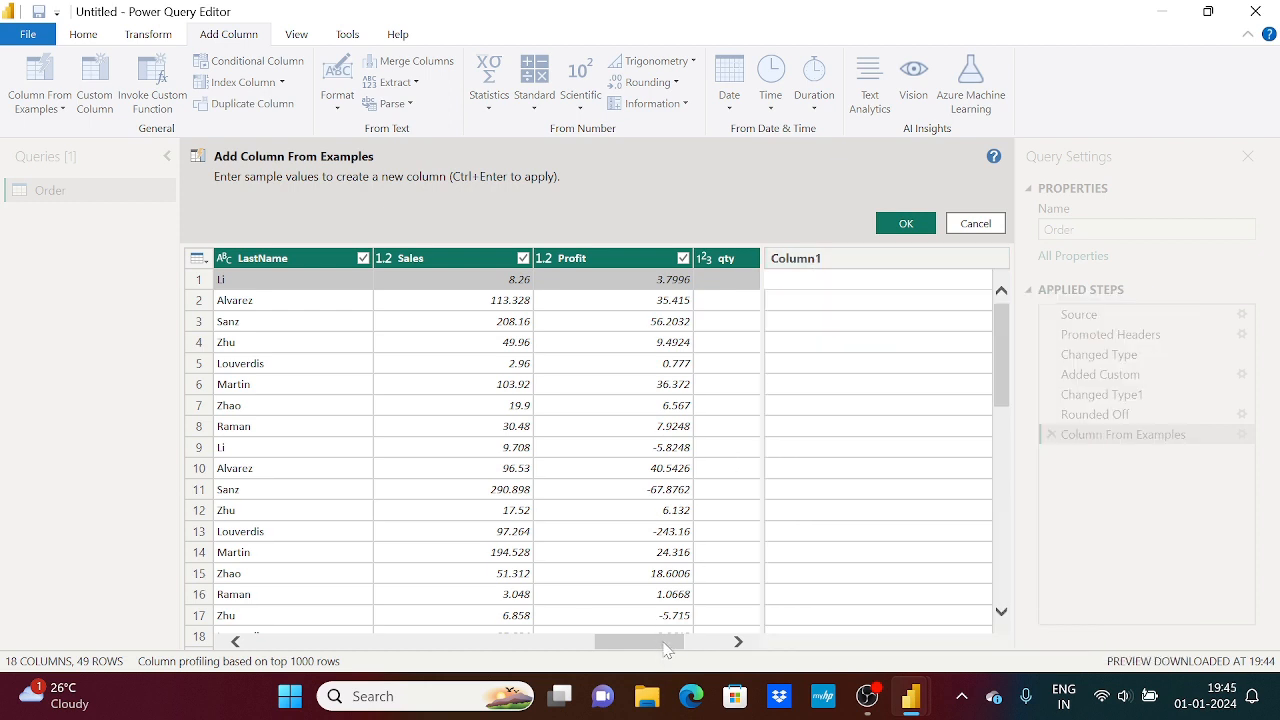
left_click_drag(665, 648, 610, 651)
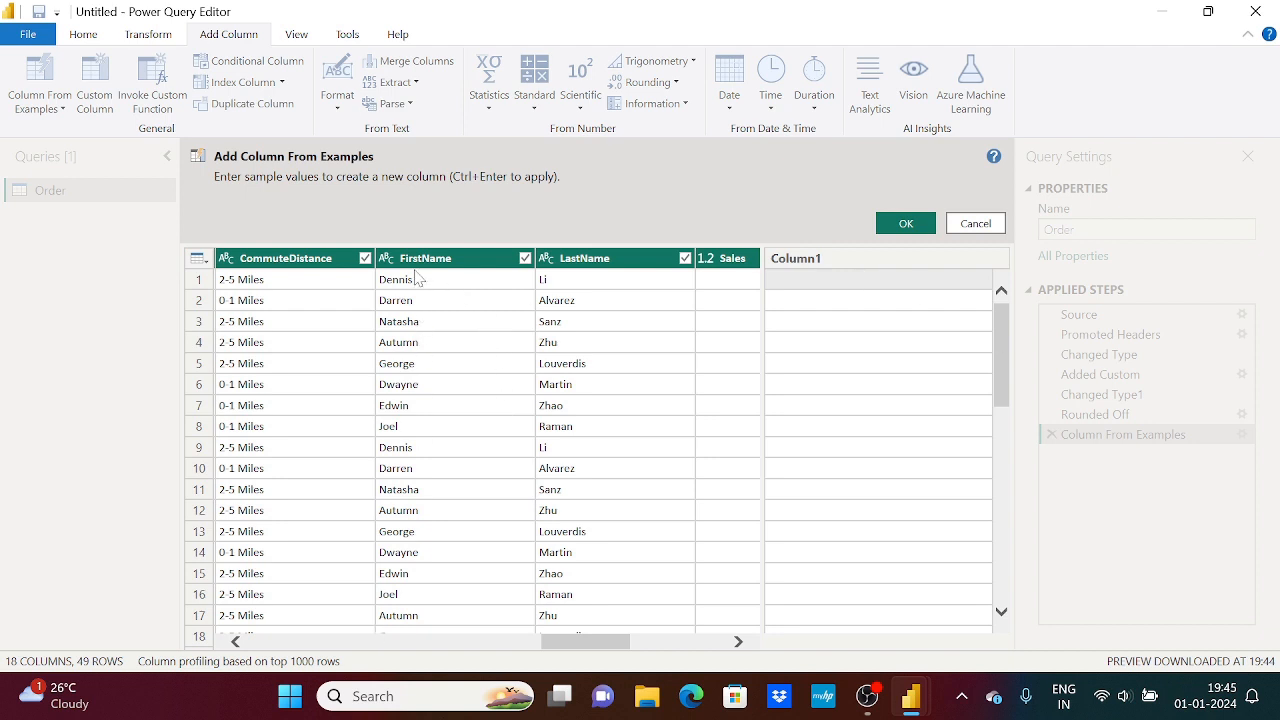
left_click(797, 282)
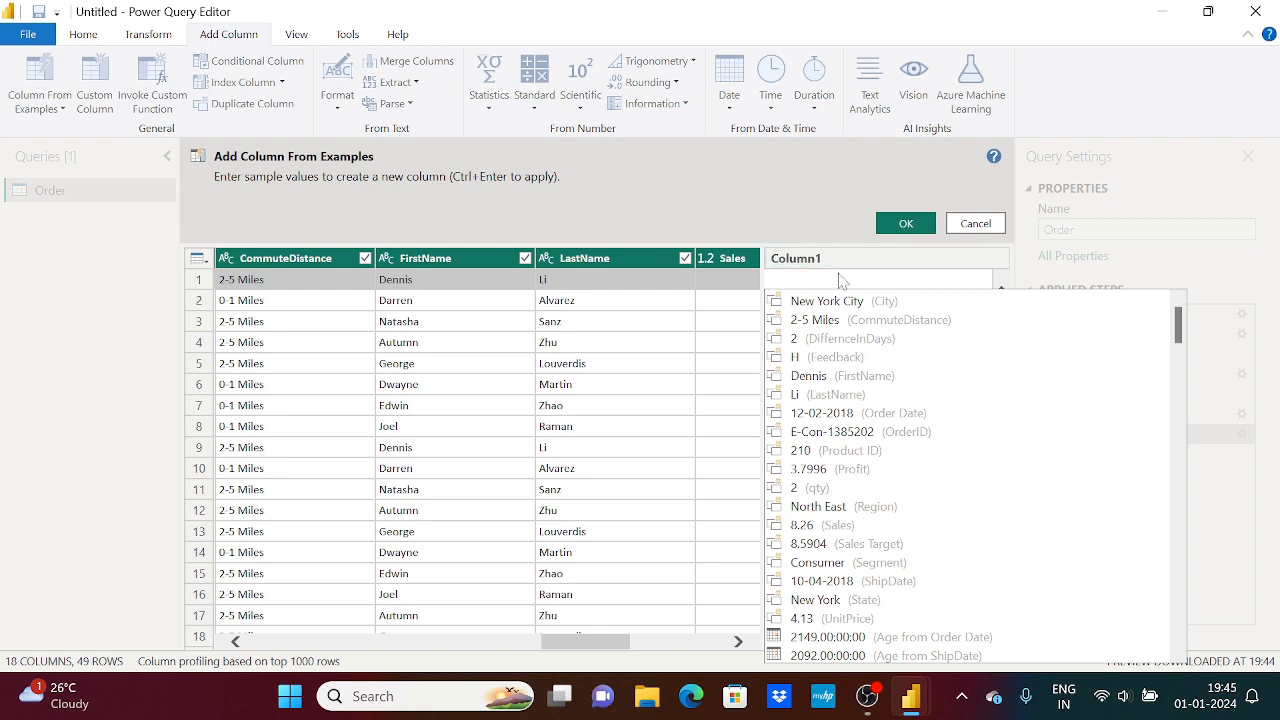
type("Denni")
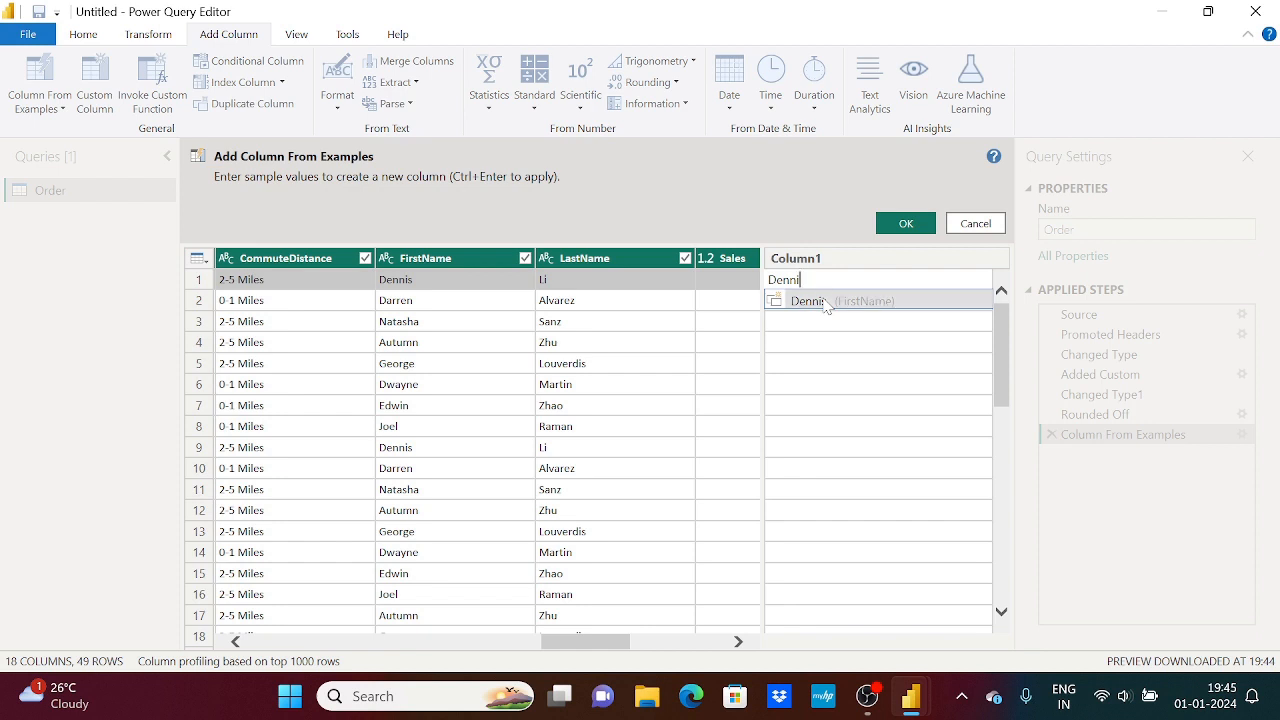
type("s")
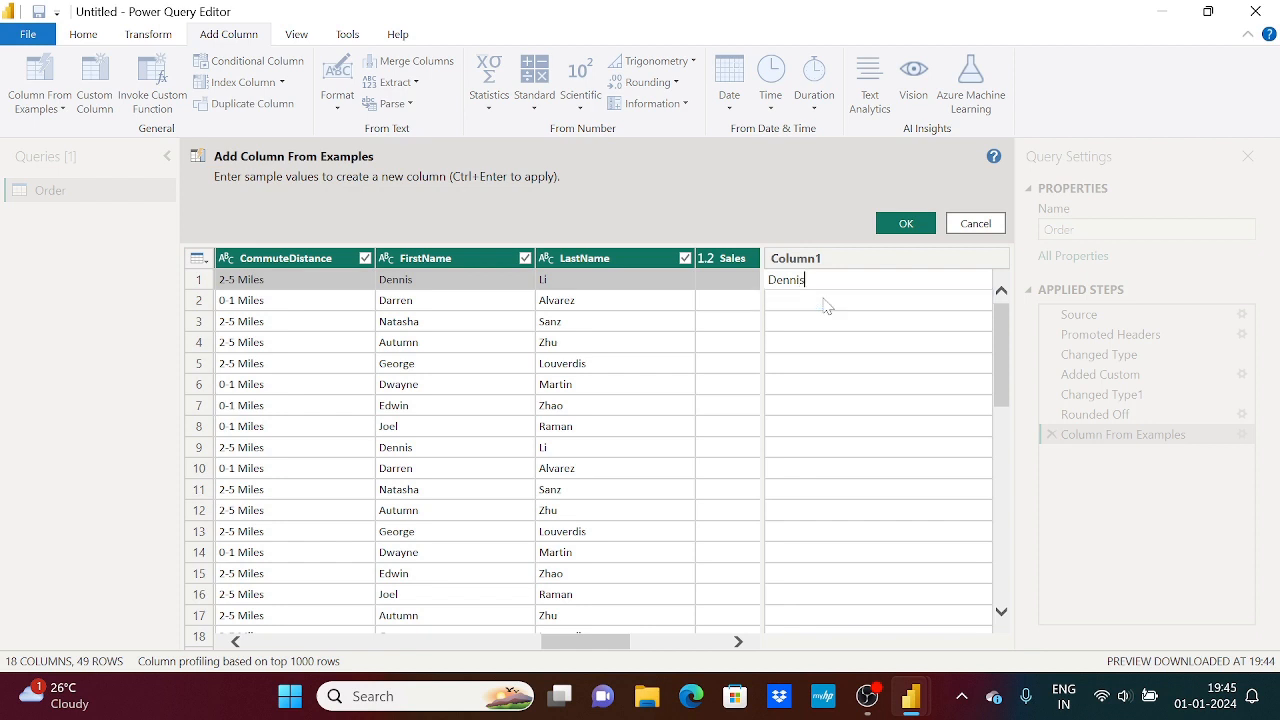
key("Return")
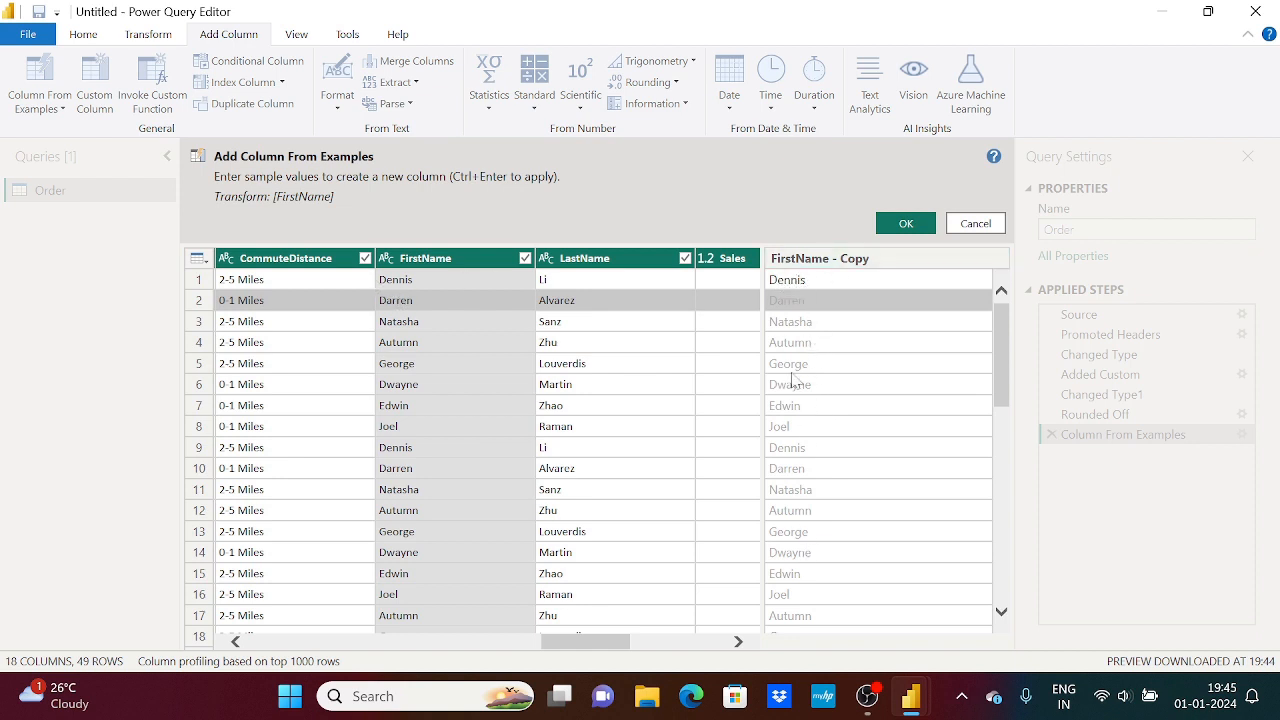
Change the first-row sample to the first and last name separated by a space, and add the merged column
double_click(852, 285)
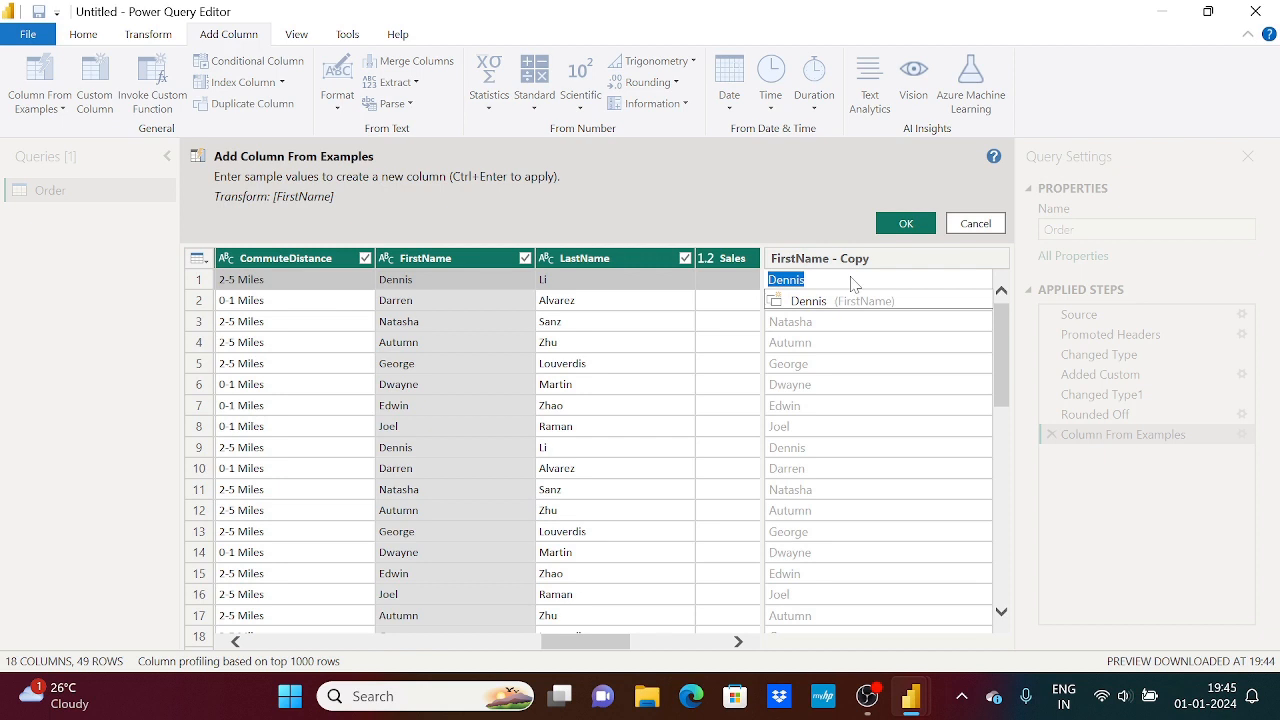
key("Return")
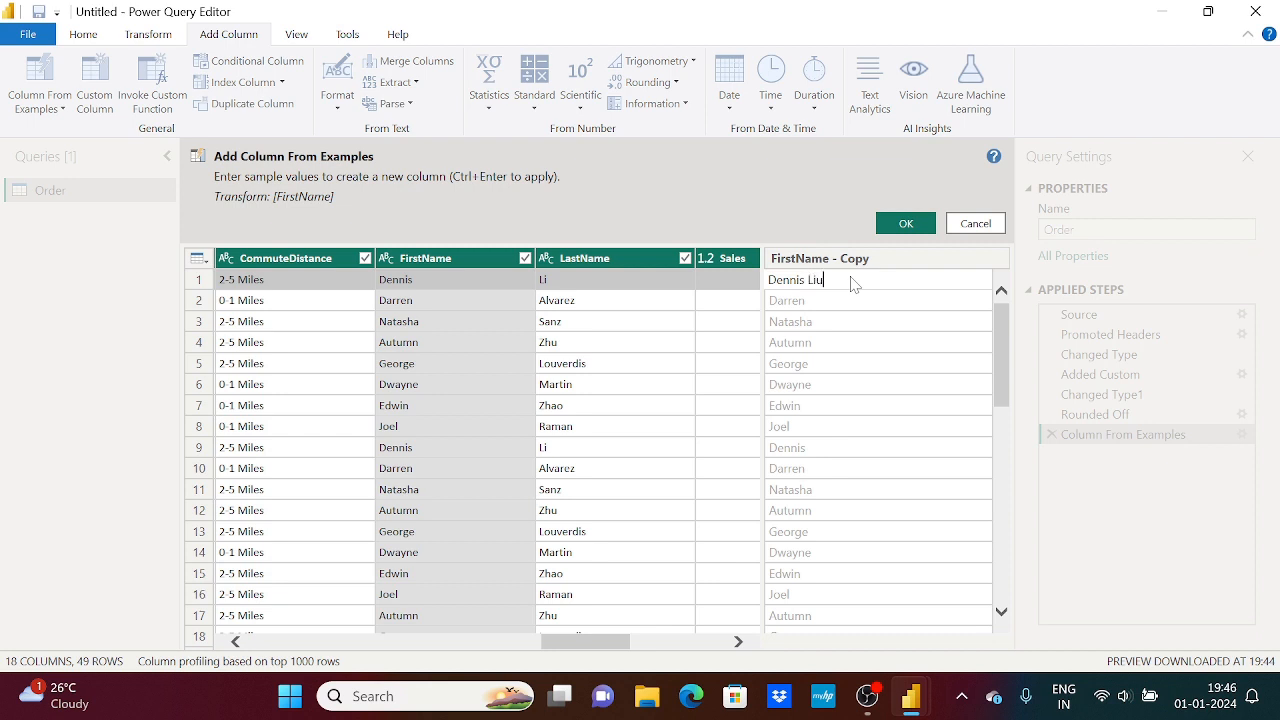
key("Return")
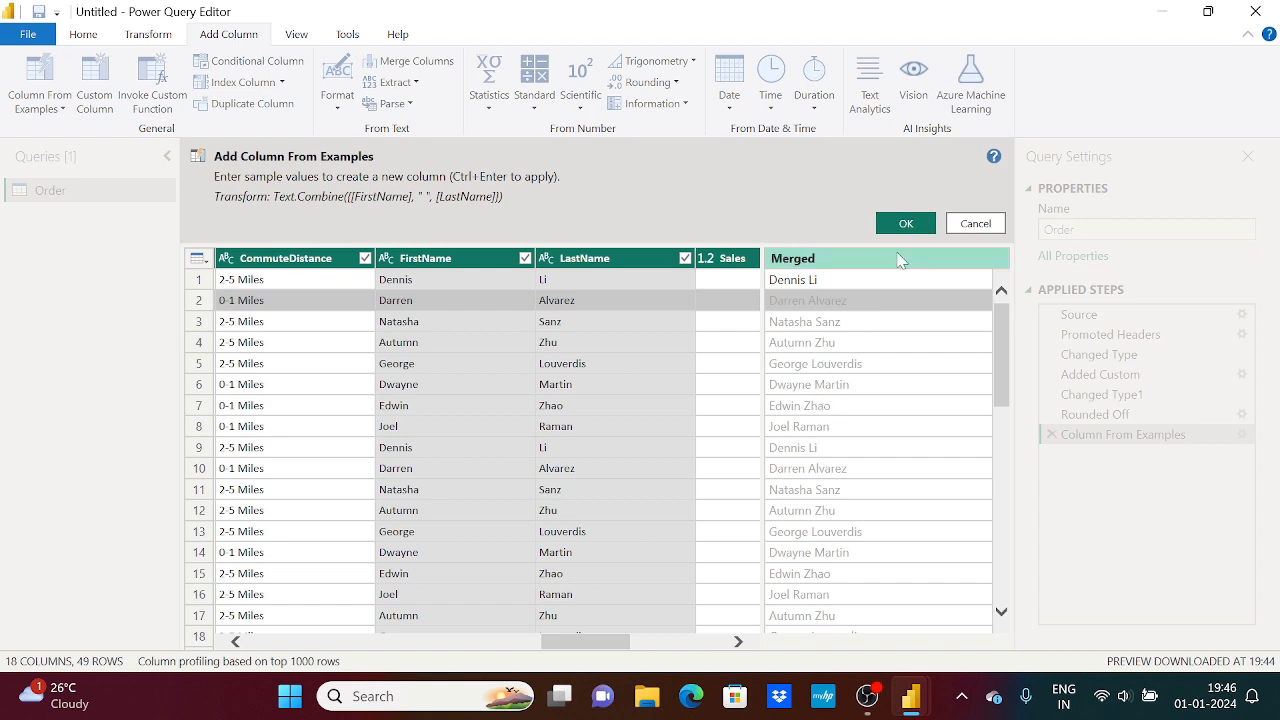
left_click(906, 222)
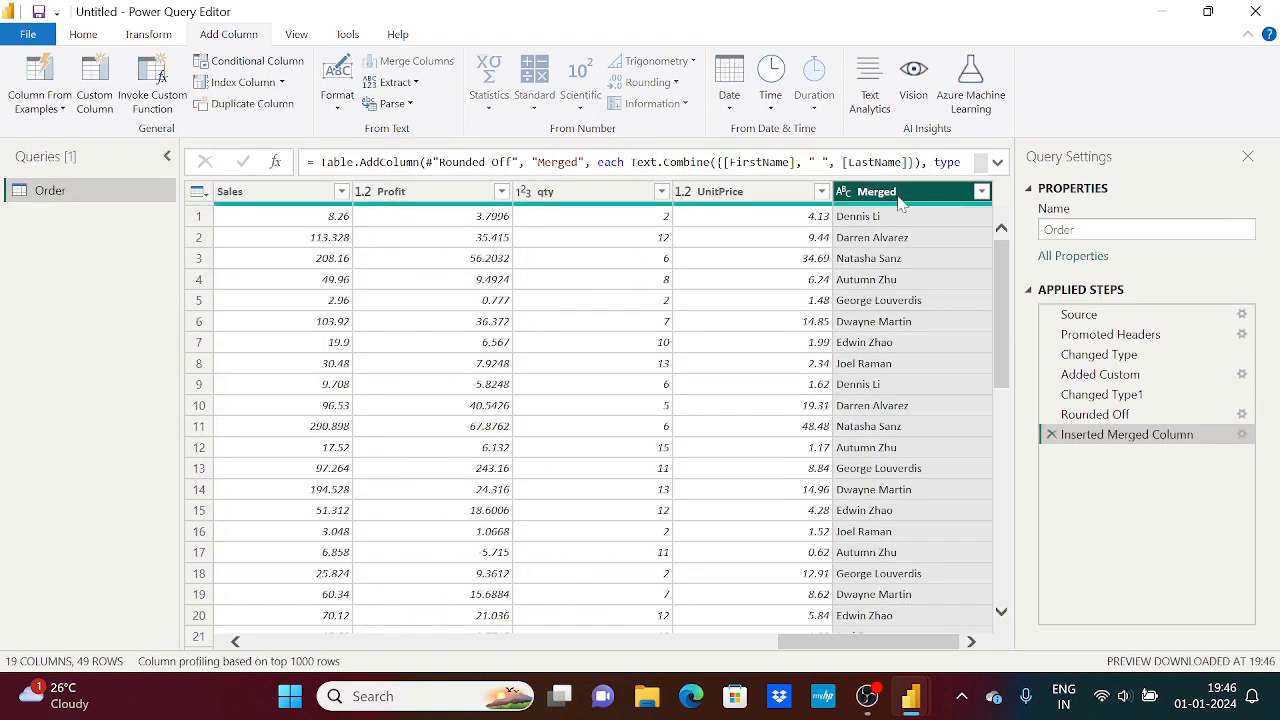
Rename the merged name column as FullName
double_click(899, 199)
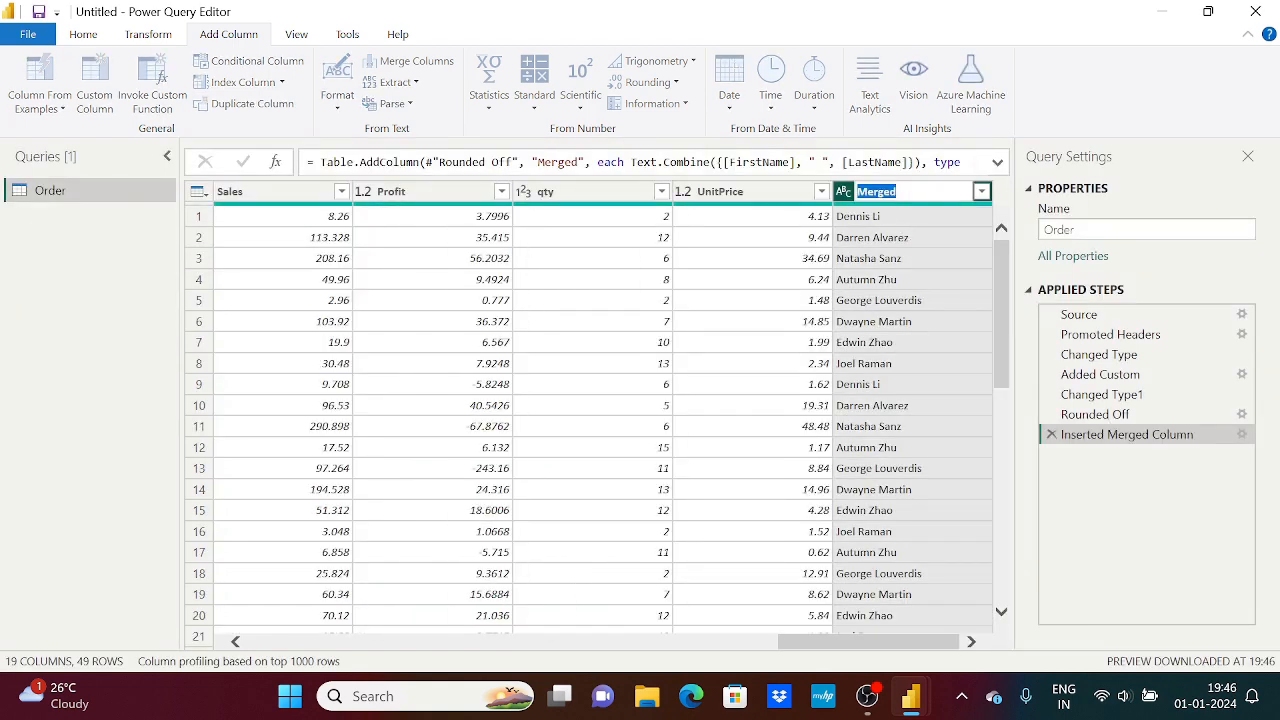
type("ullName")
key("Return")
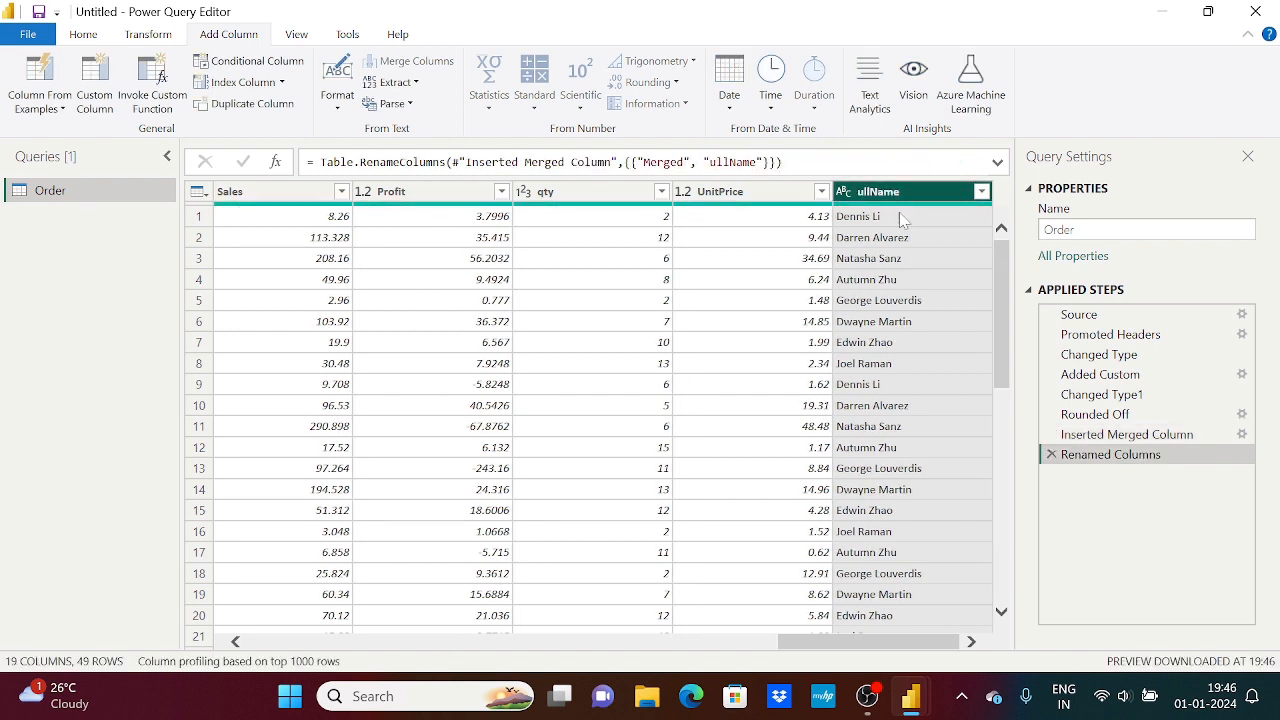
double_click(856, 194)
left_click(857, 192)
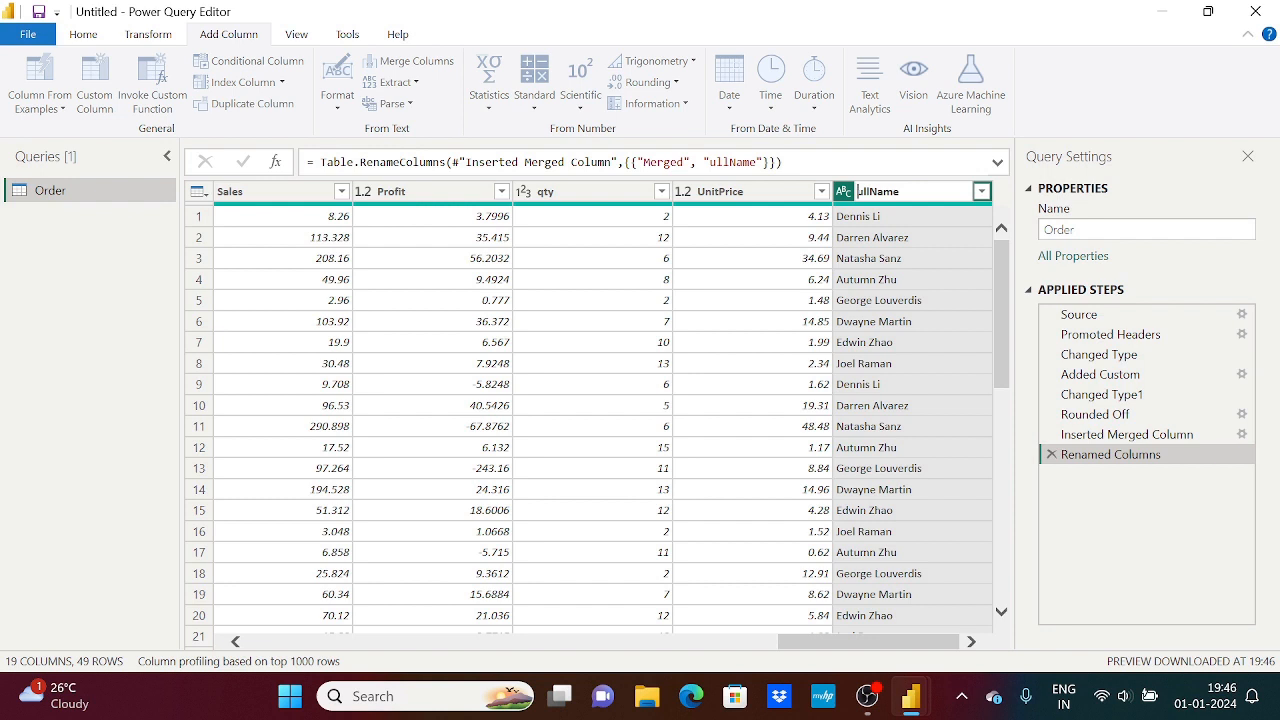
type("F")
key("Return")
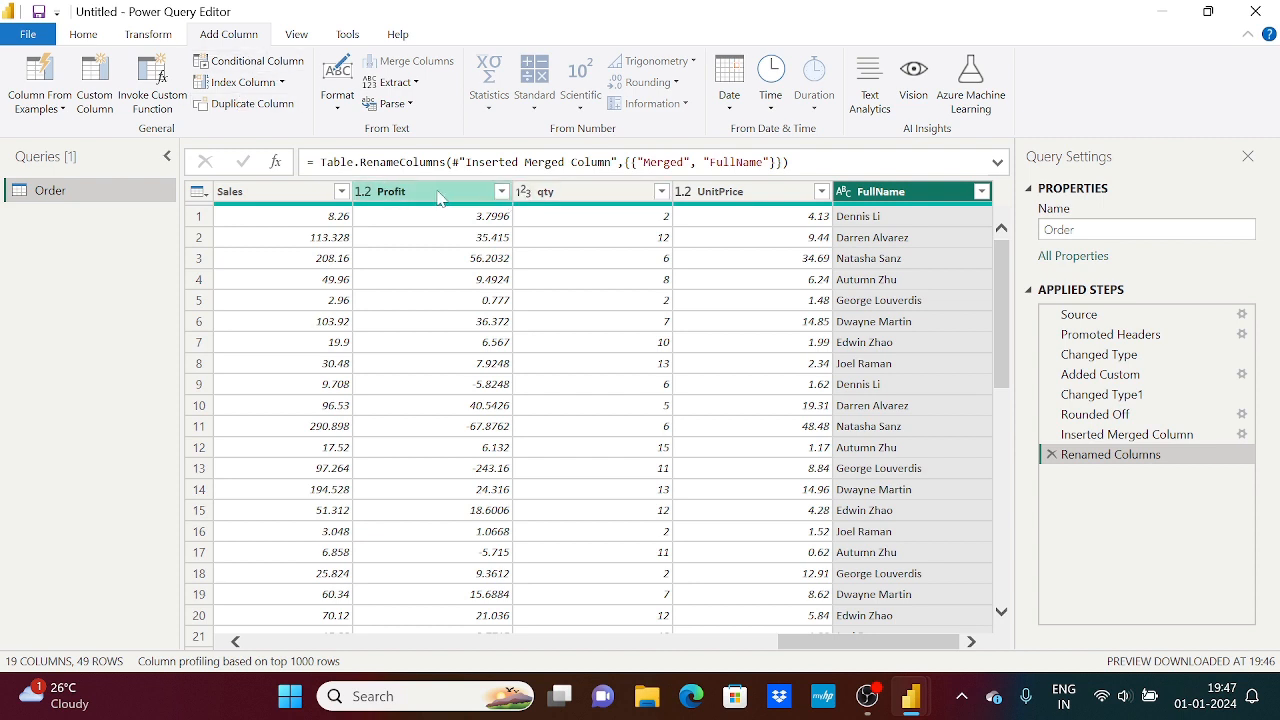
Move the Profit column to the end of the table, after FullName, and start a conditional column named Predict Profit
left_click_drag(430, 196, 1008, 208)
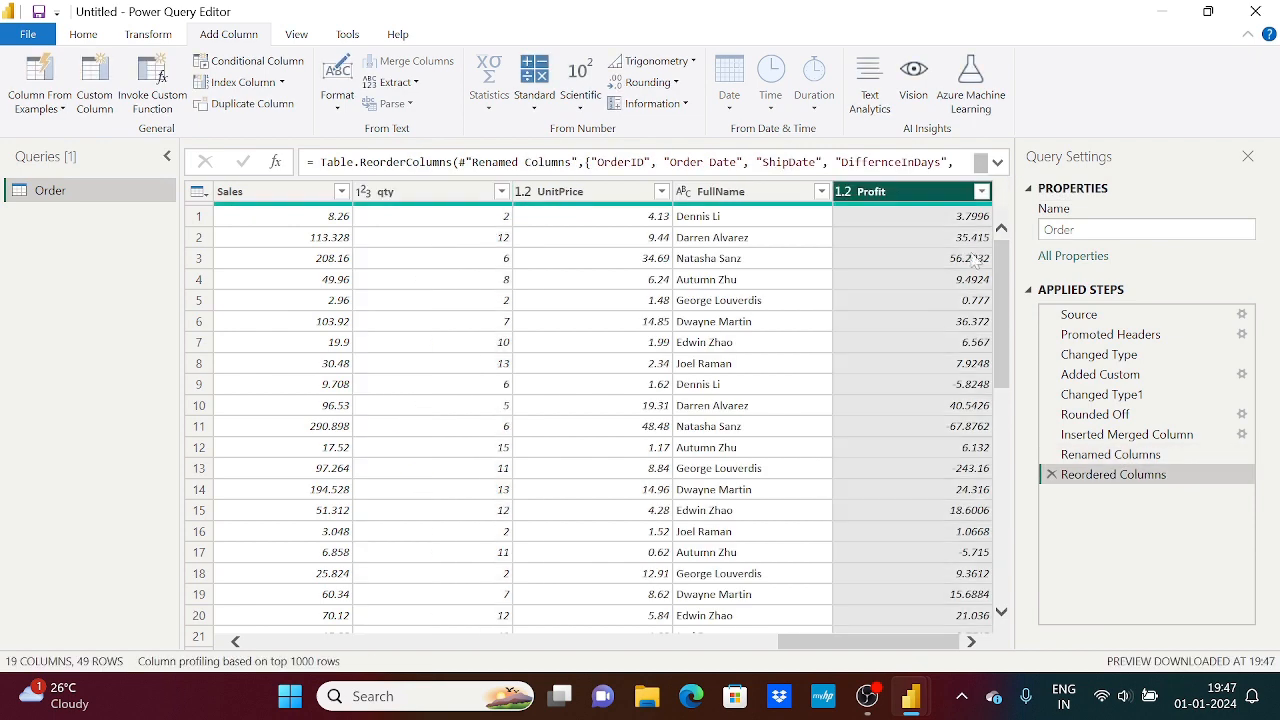
left_click(270, 62)
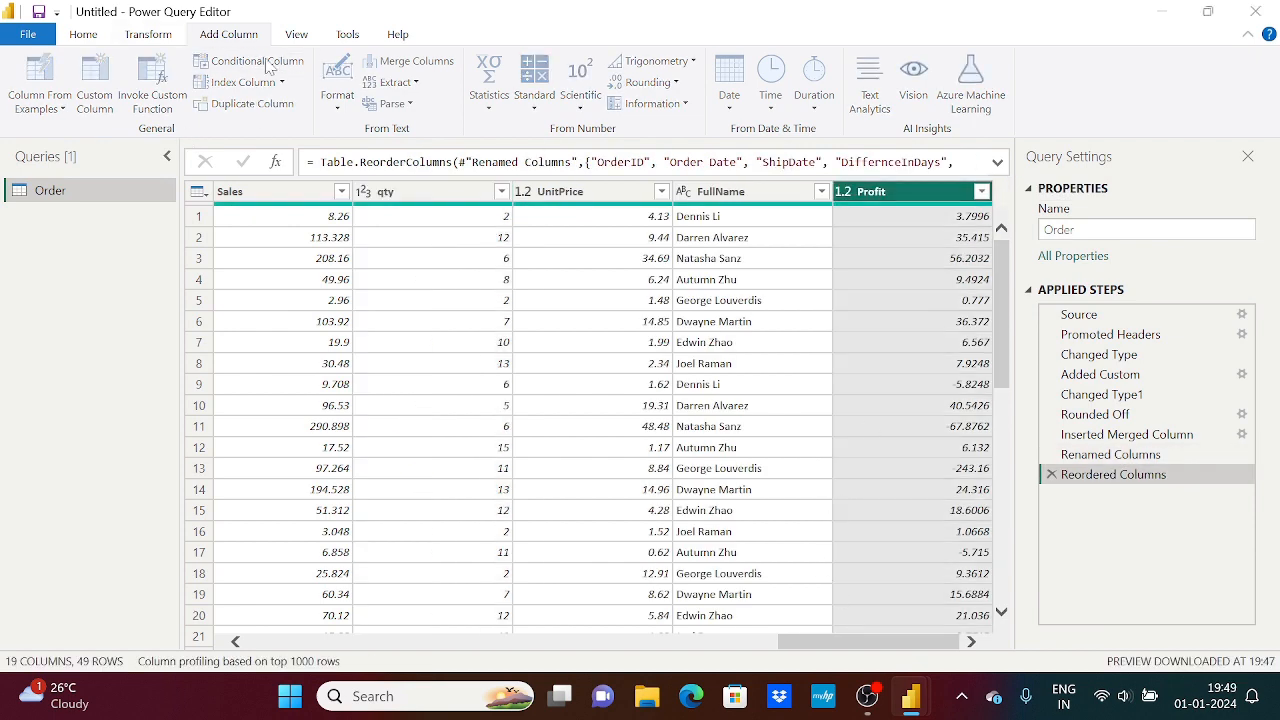
double_click(316, 258)
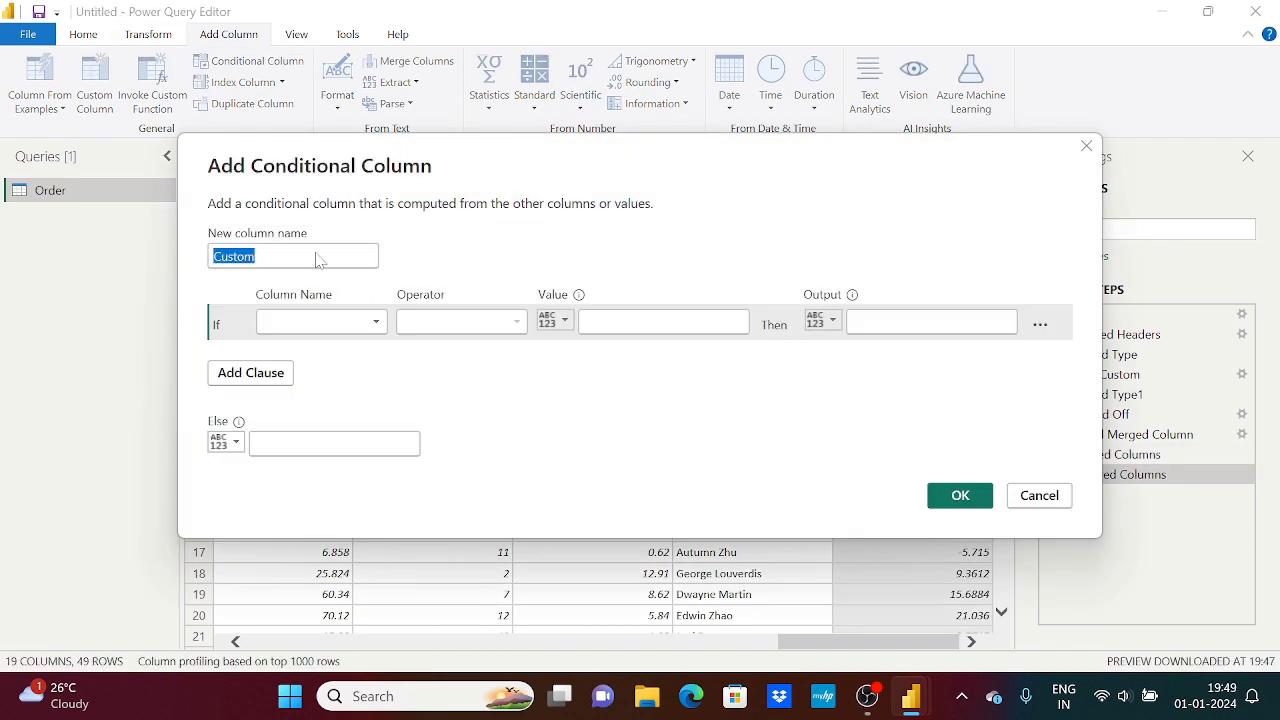
type("Predict Profit")
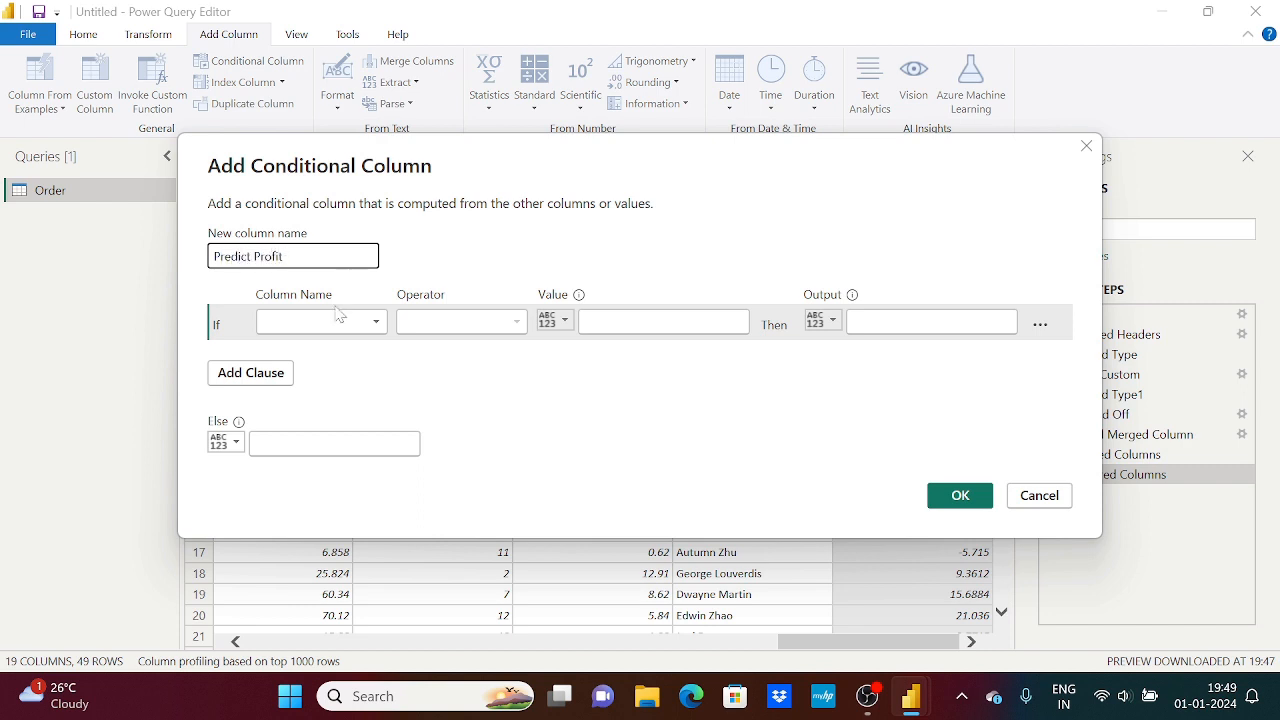
left_click_drag(434, 186, 437, 102)
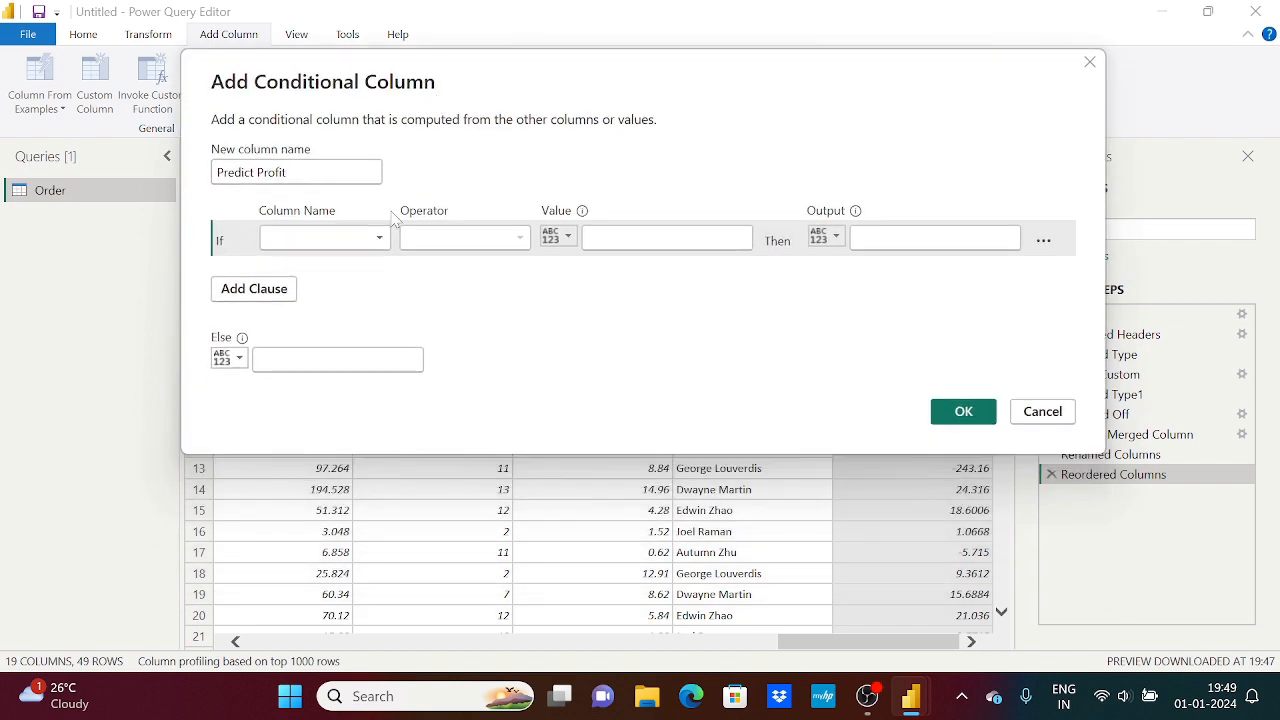
Set the If clause of the conditional column to Profit is greater than or equal to 50
left_click(366, 243)
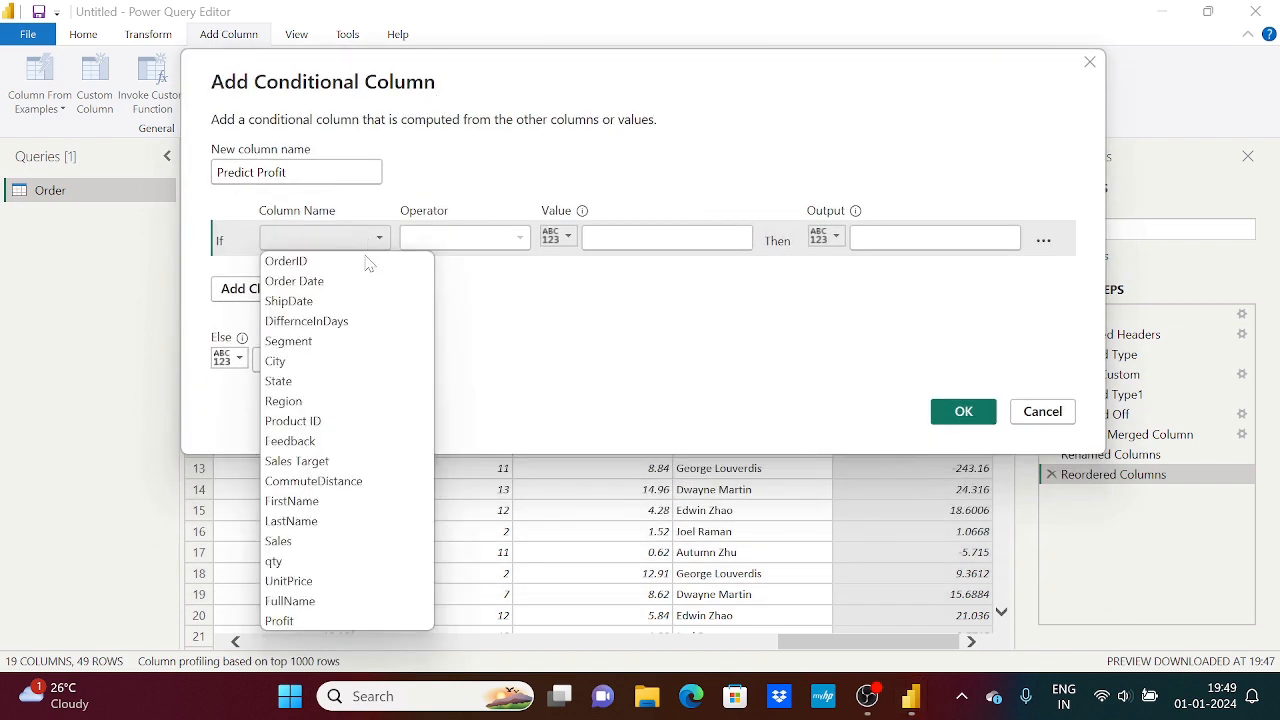
left_click(318, 617)
left_click(464, 251)
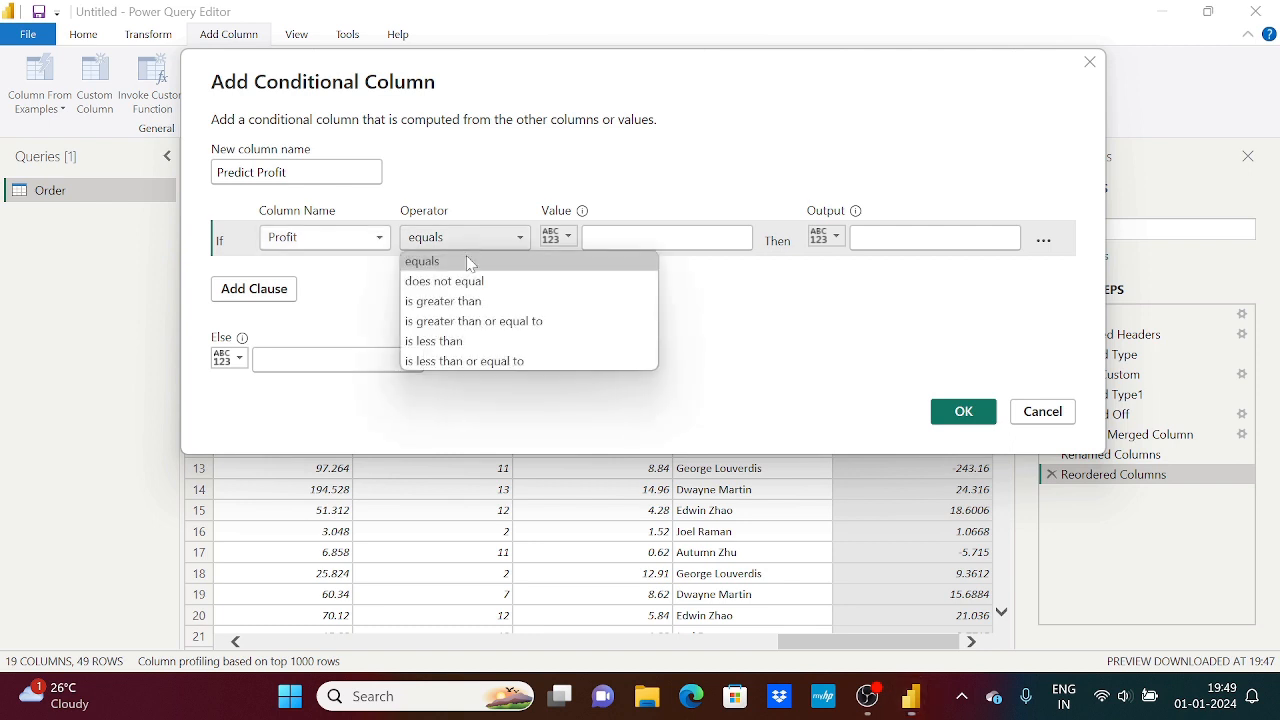
left_click(480, 322)
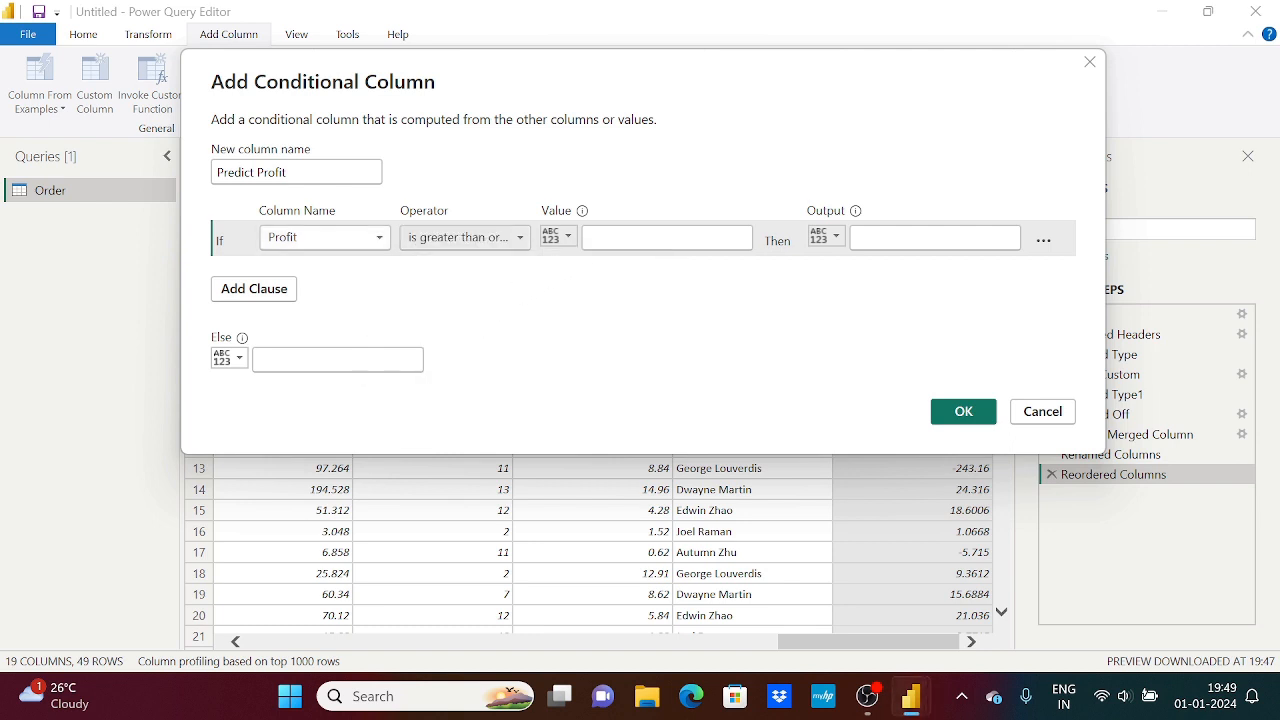
type("50")
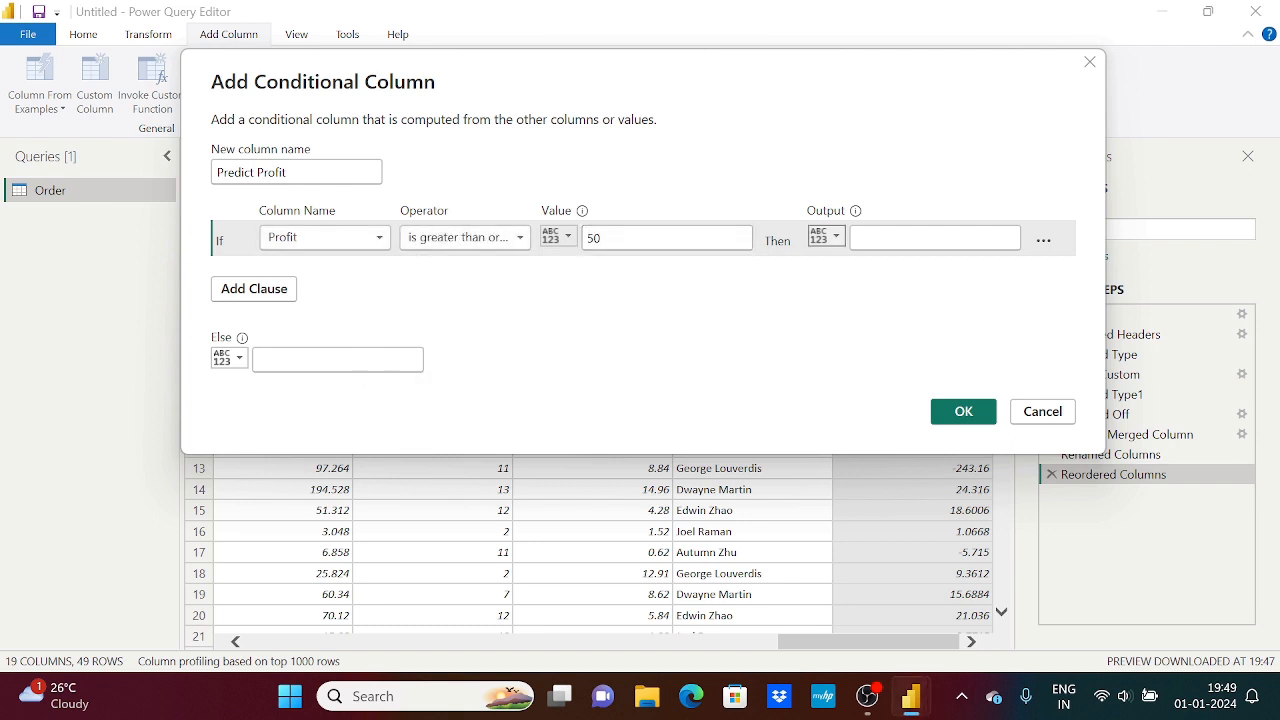
Output High Profit for the If clause, and add an Else If clause returning Medium Profit when Profit is greater than 25
left_click(860, 238)
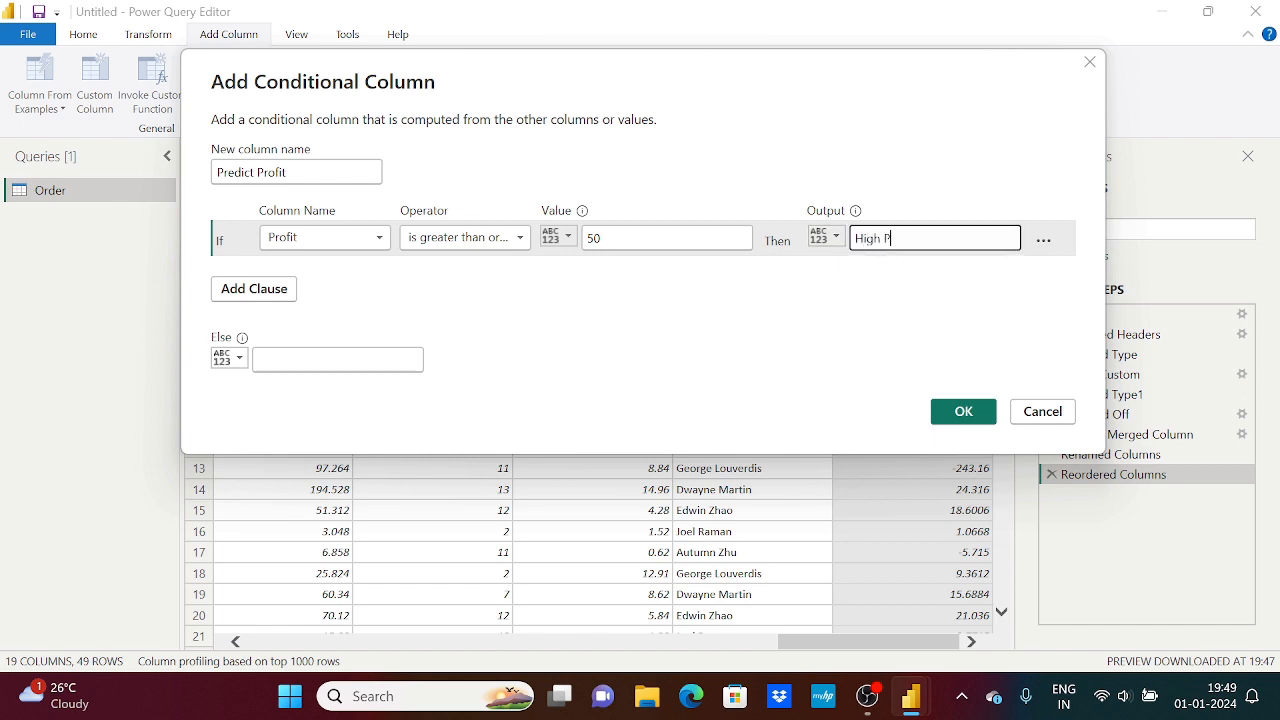
left_click(954, 324)
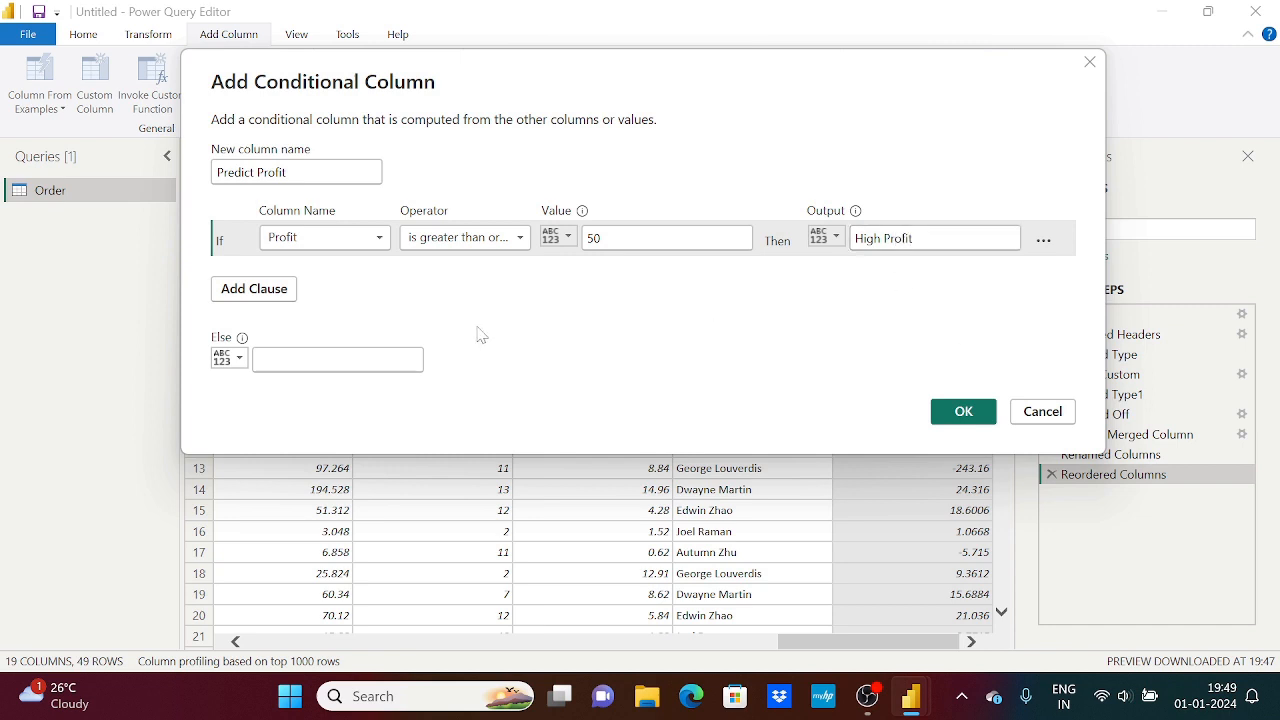
left_click(271, 292)
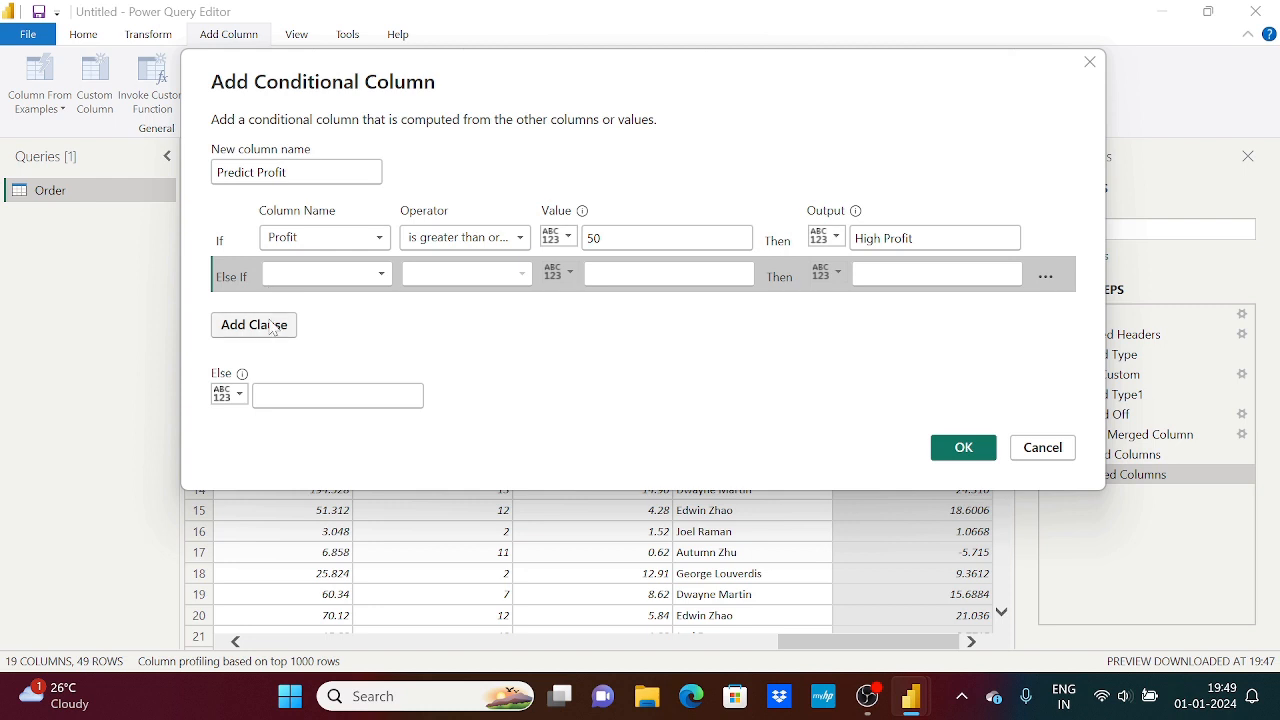
left_click(330, 273)
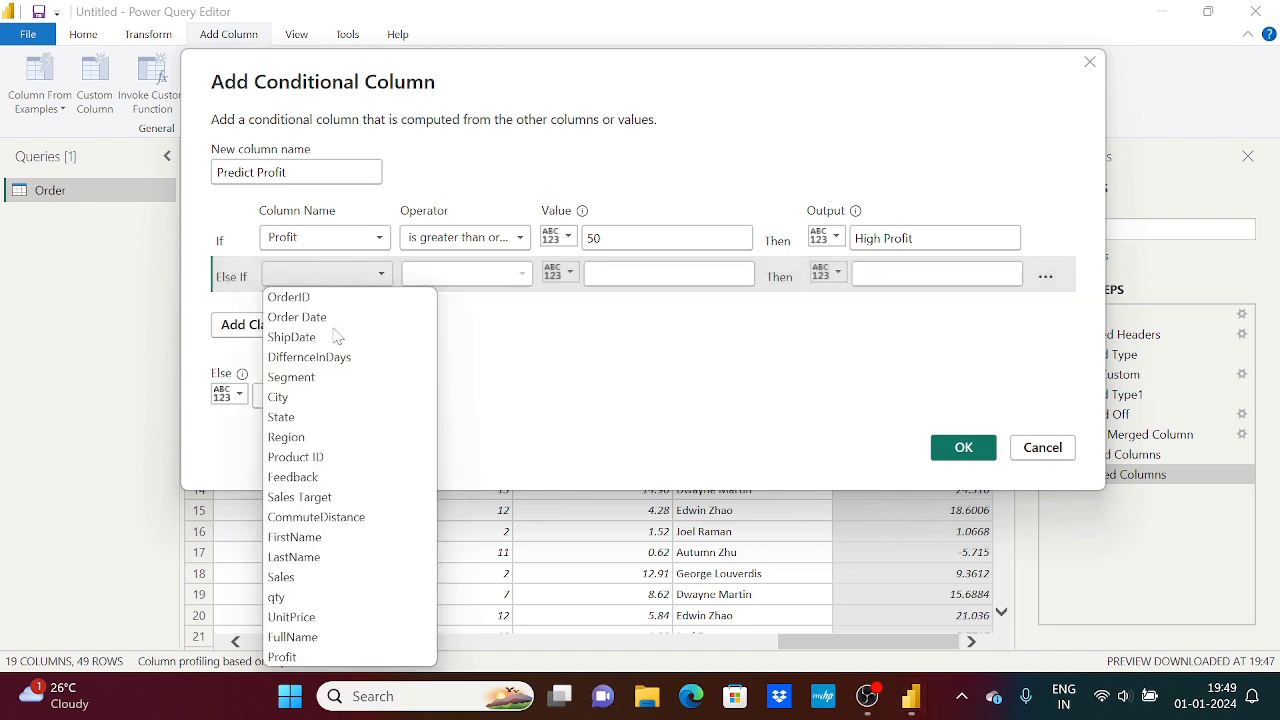
left_click(344, 657)
left_click(472, 276)
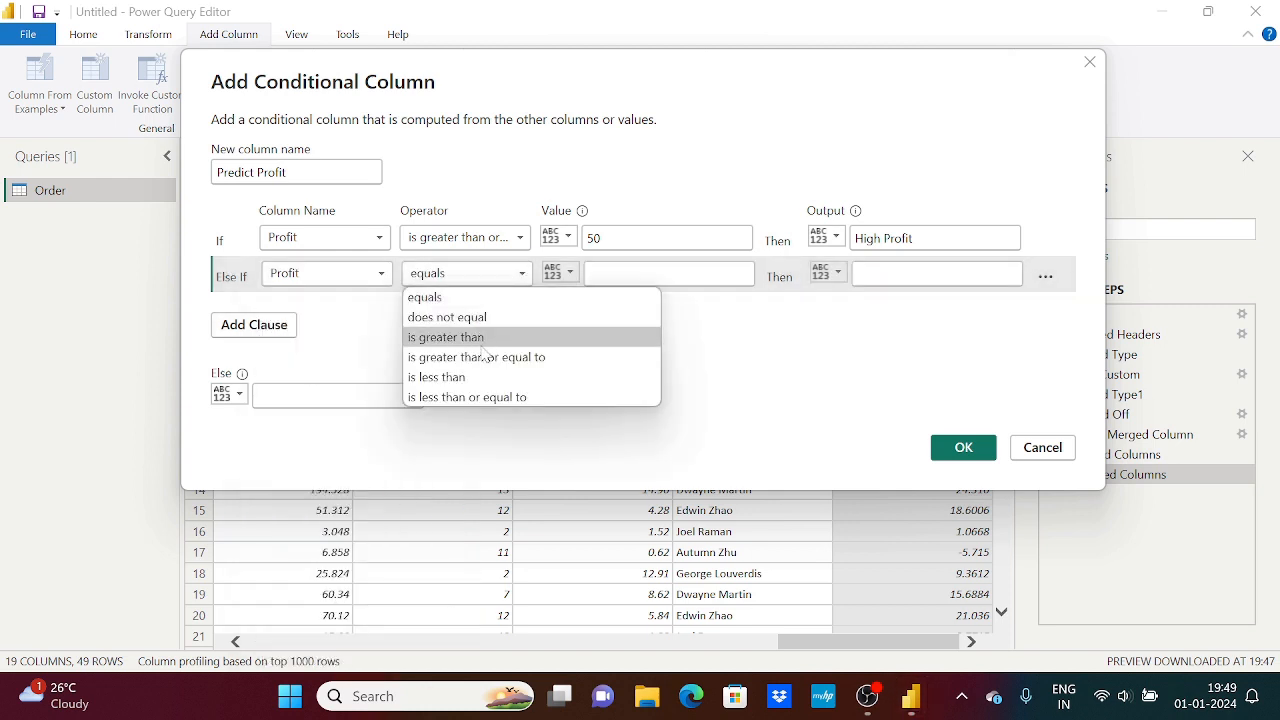
left_click(484, 338)
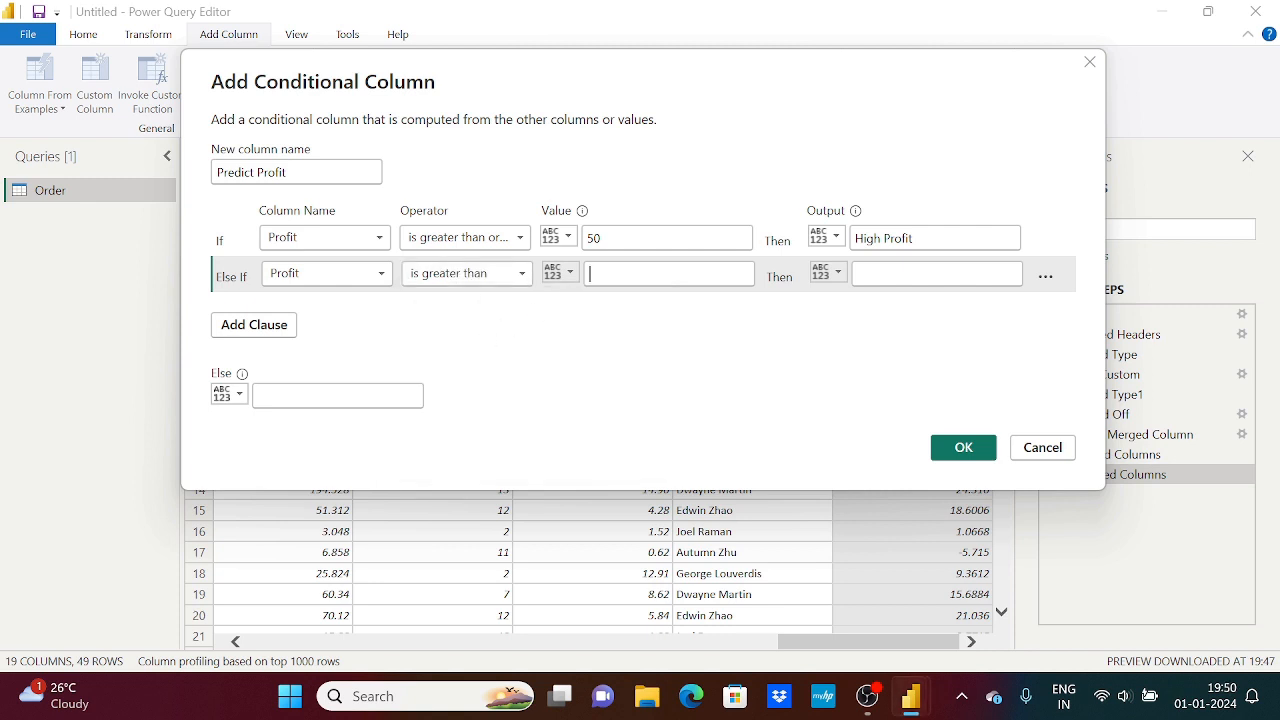
type("25")
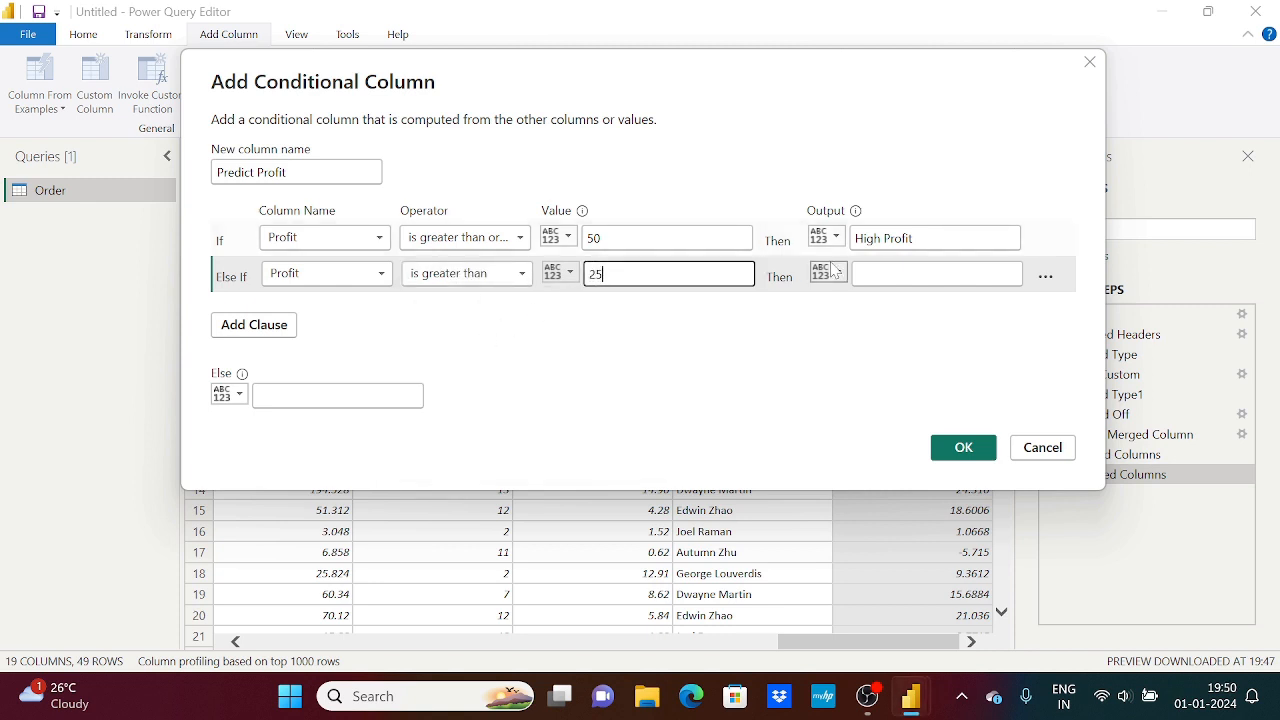
left_click(897, 270)
type("Medium Profit")
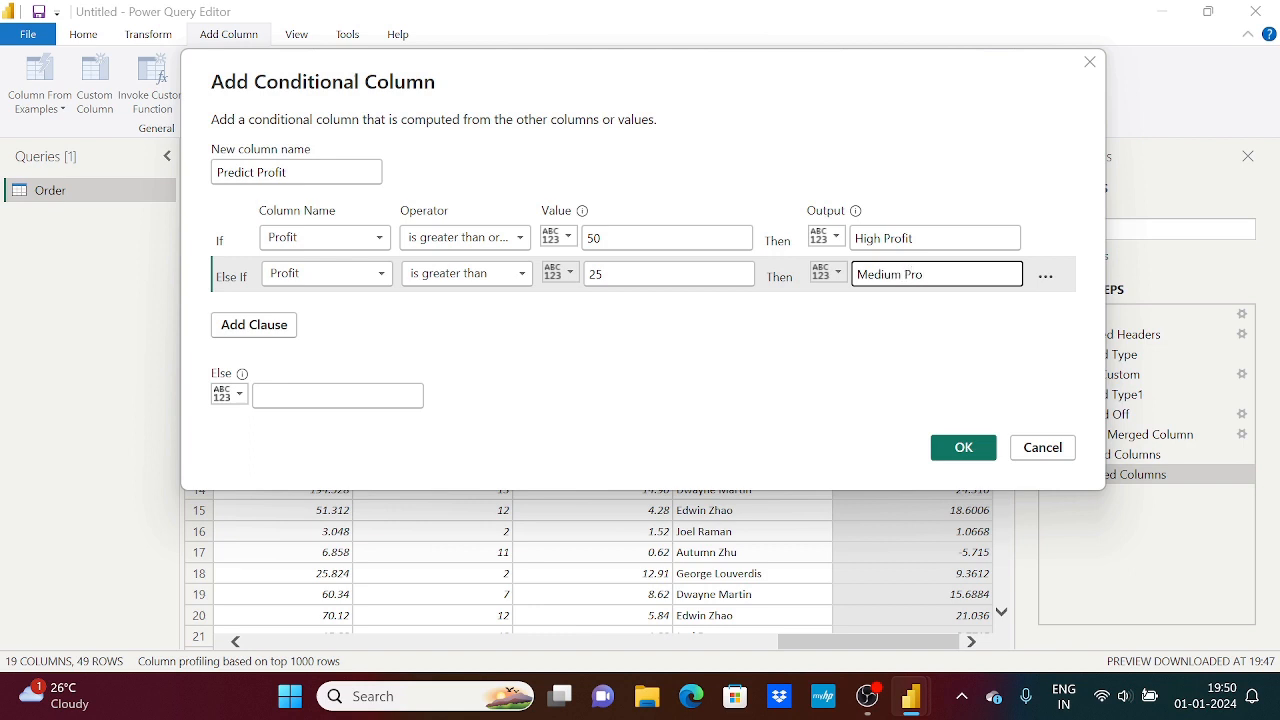
Add another Else If clause that returns Low Profit when Profit is less than or equal to 25
left_click(265, 325)
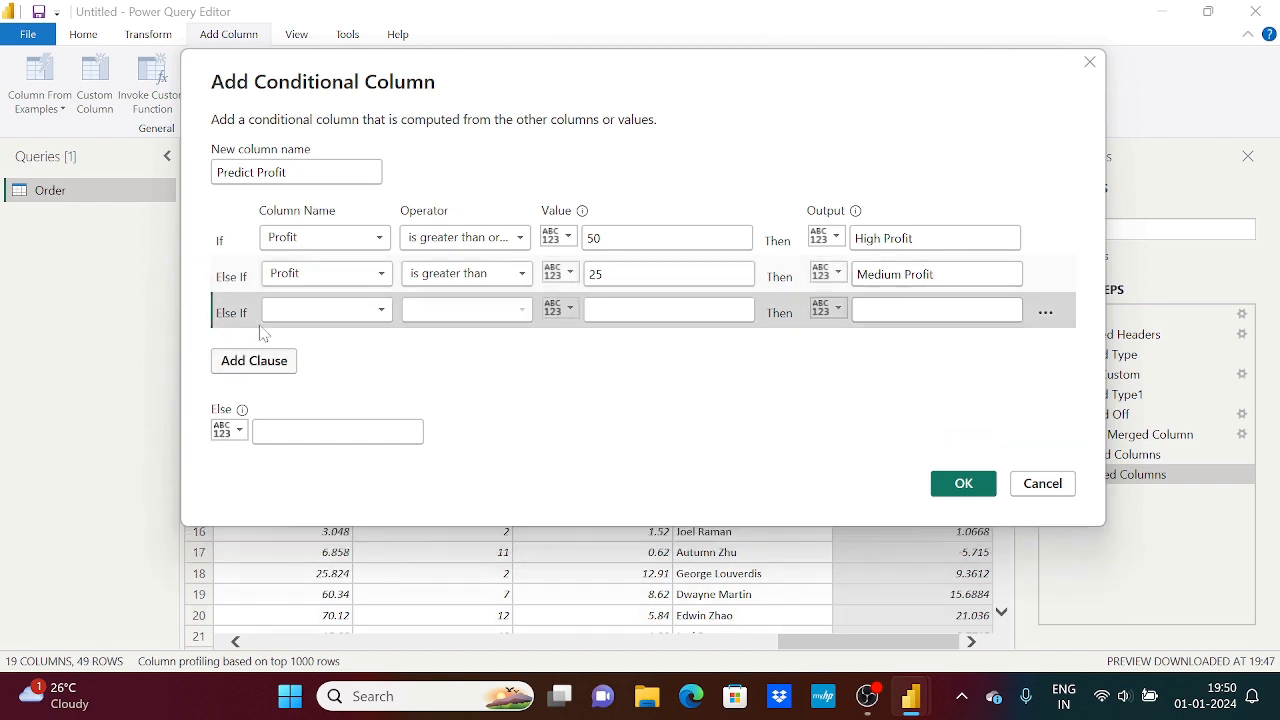
left_click(316, 312)
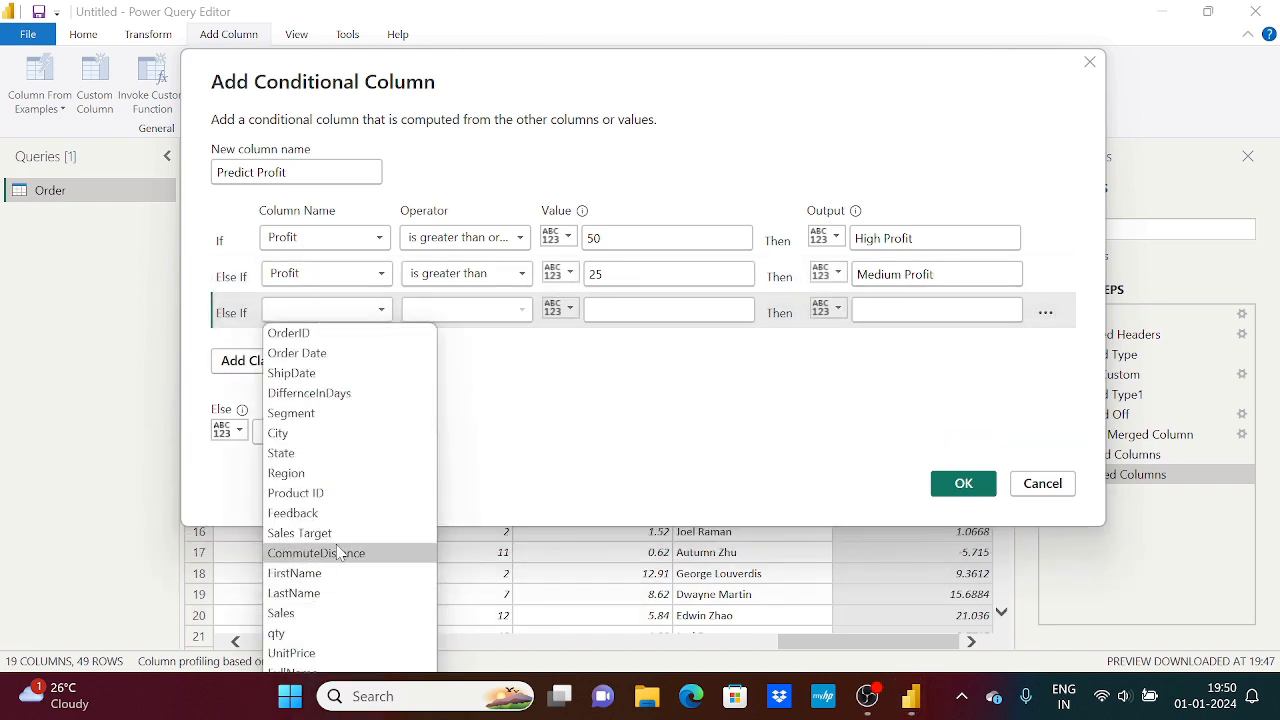
left_click(540, 396)
left_click_drag(545, 82, 545, 38)
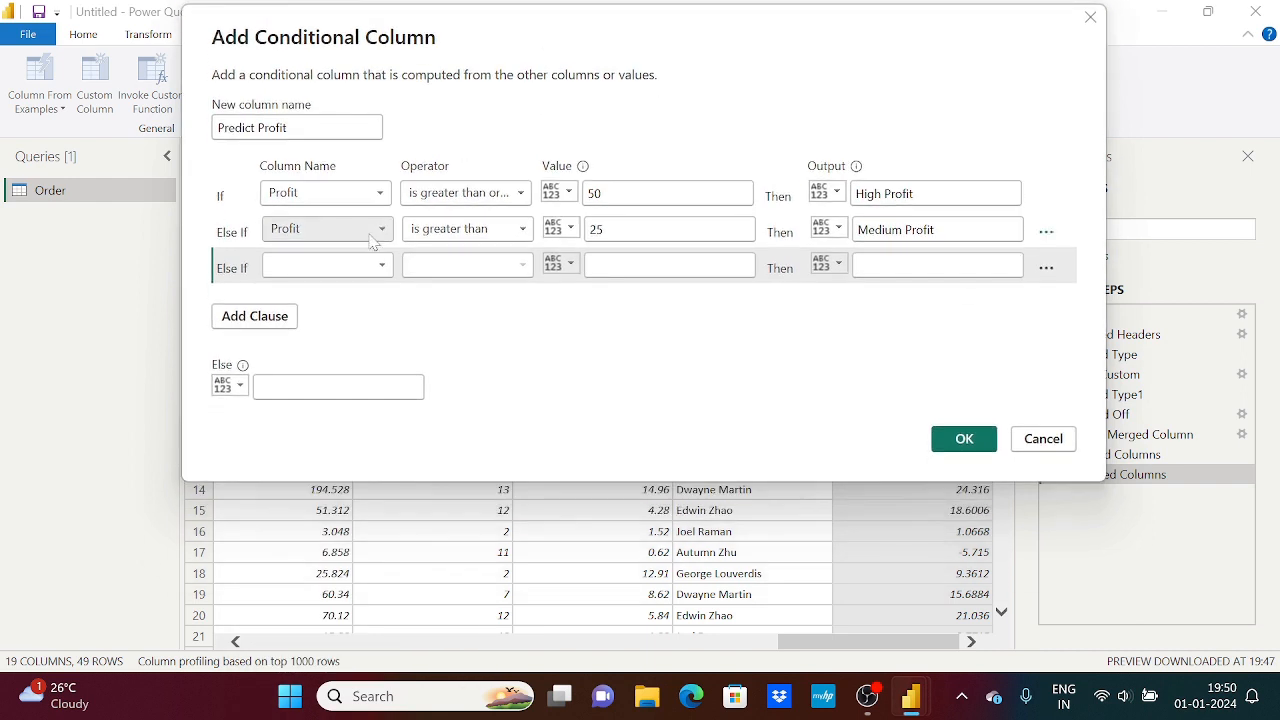
left_click(349, 266)
left_click(333, 640)
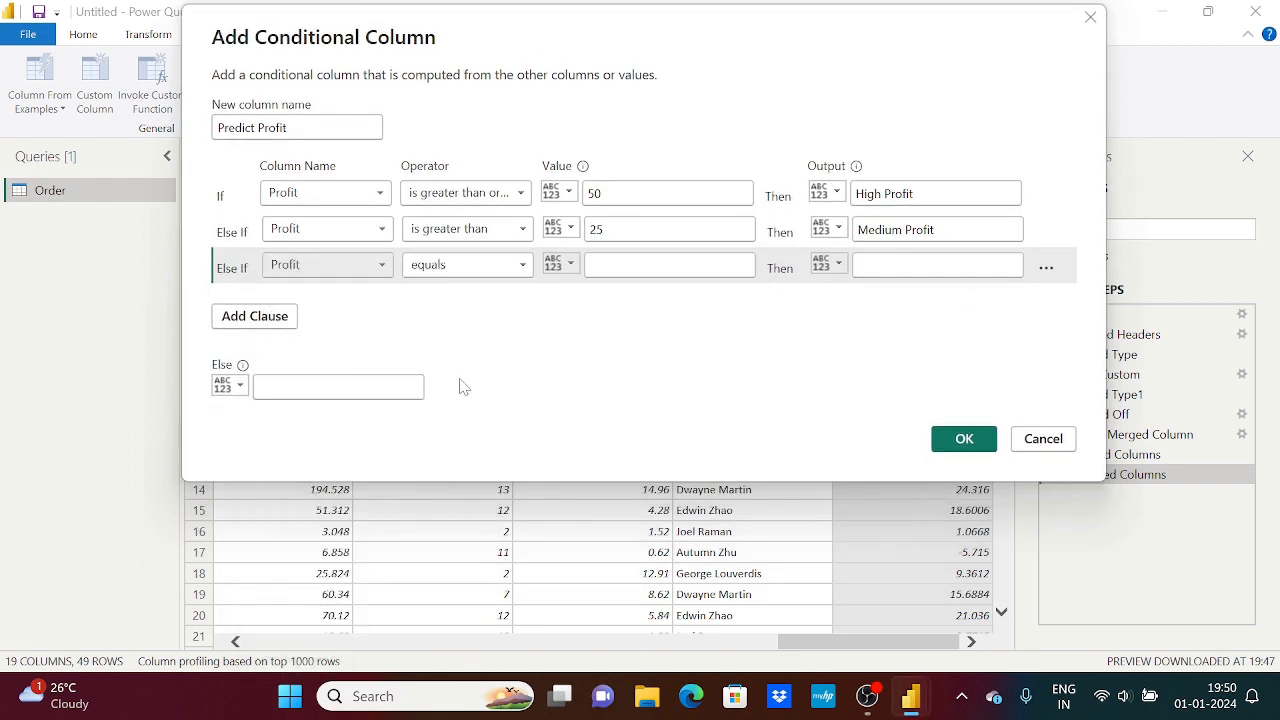
left_click(500, 265)
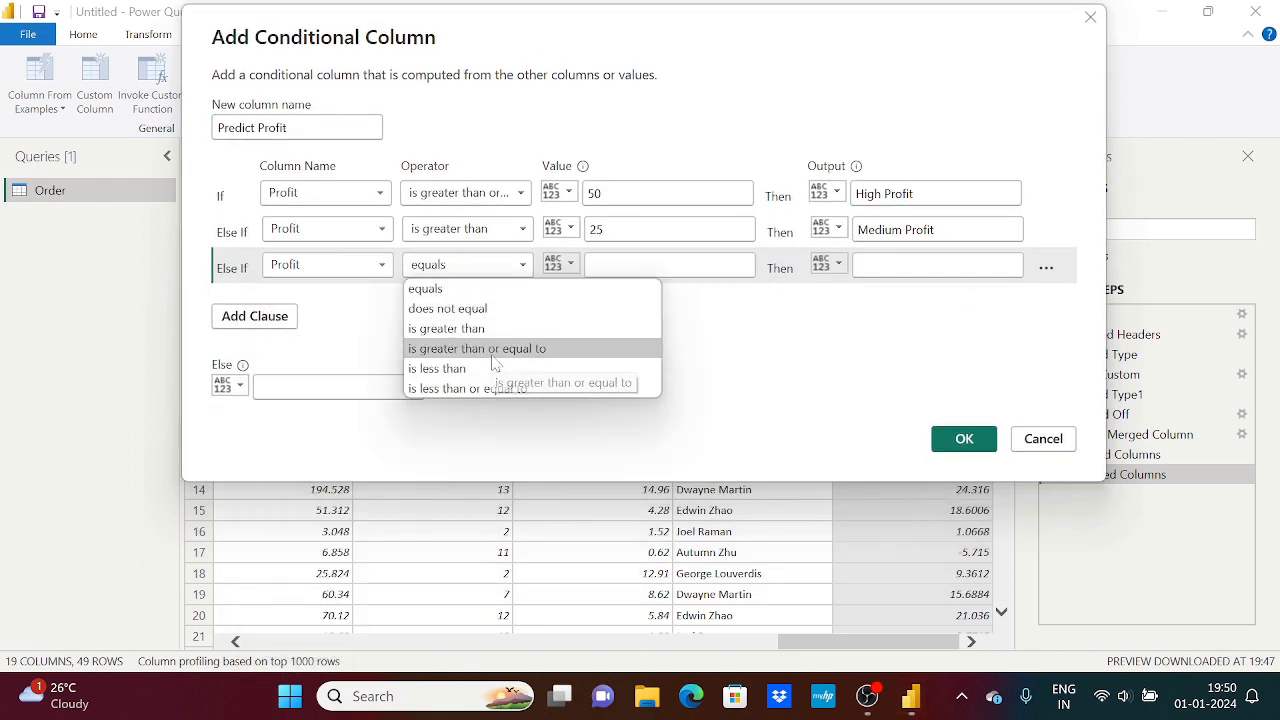
left_click(470, 388)
left_click(593, 265)
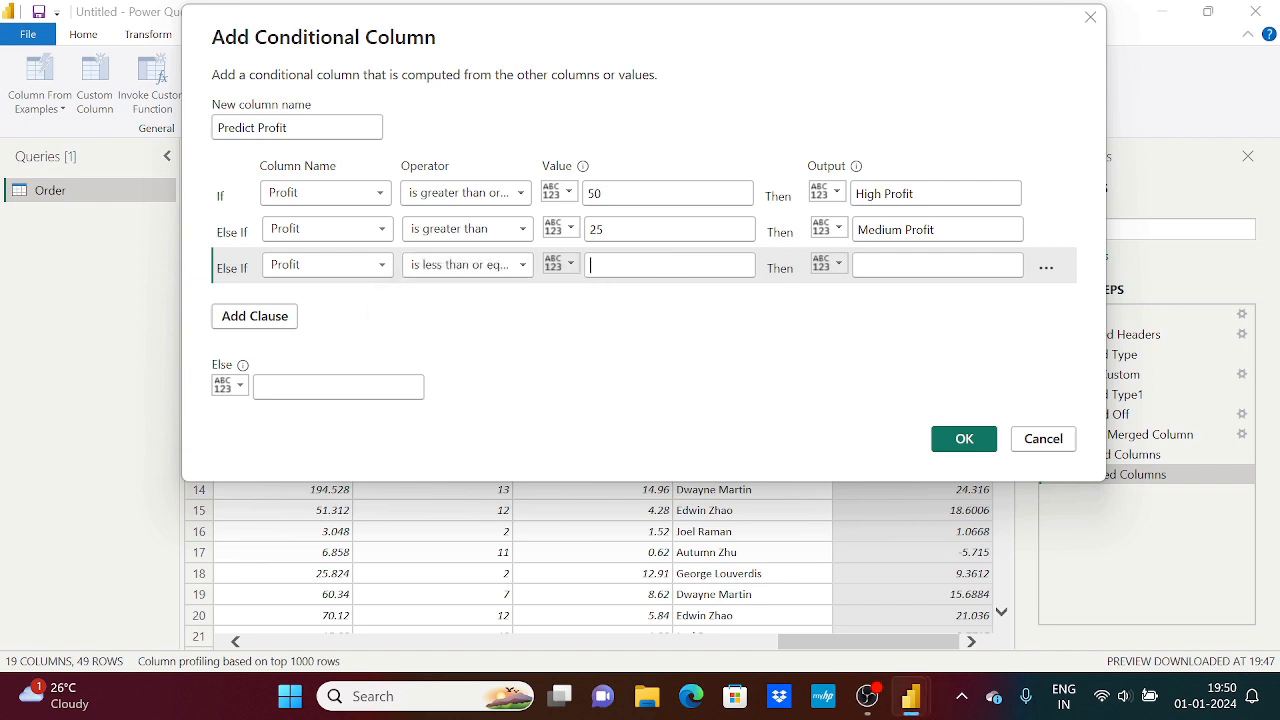
type("25Low Profit")
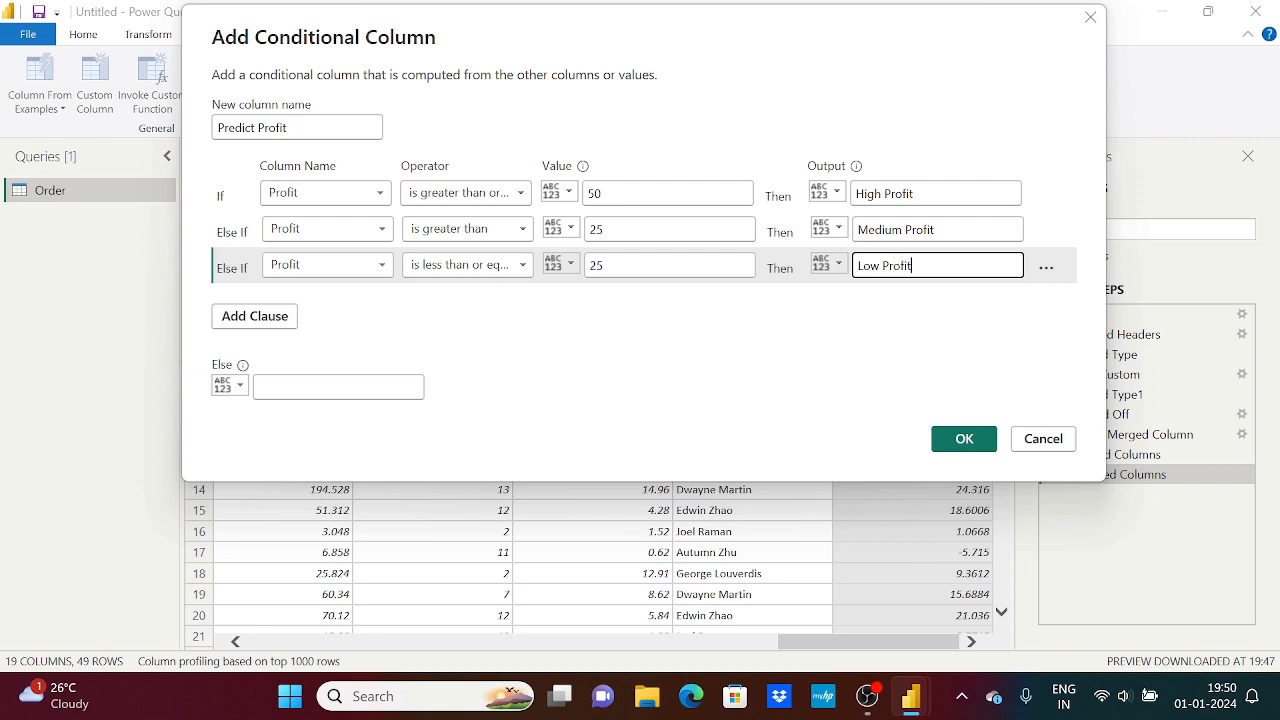
Set the Else output to Negative Profit and create the Predict Profit conditional column
left_click(490, 388)
type("No")
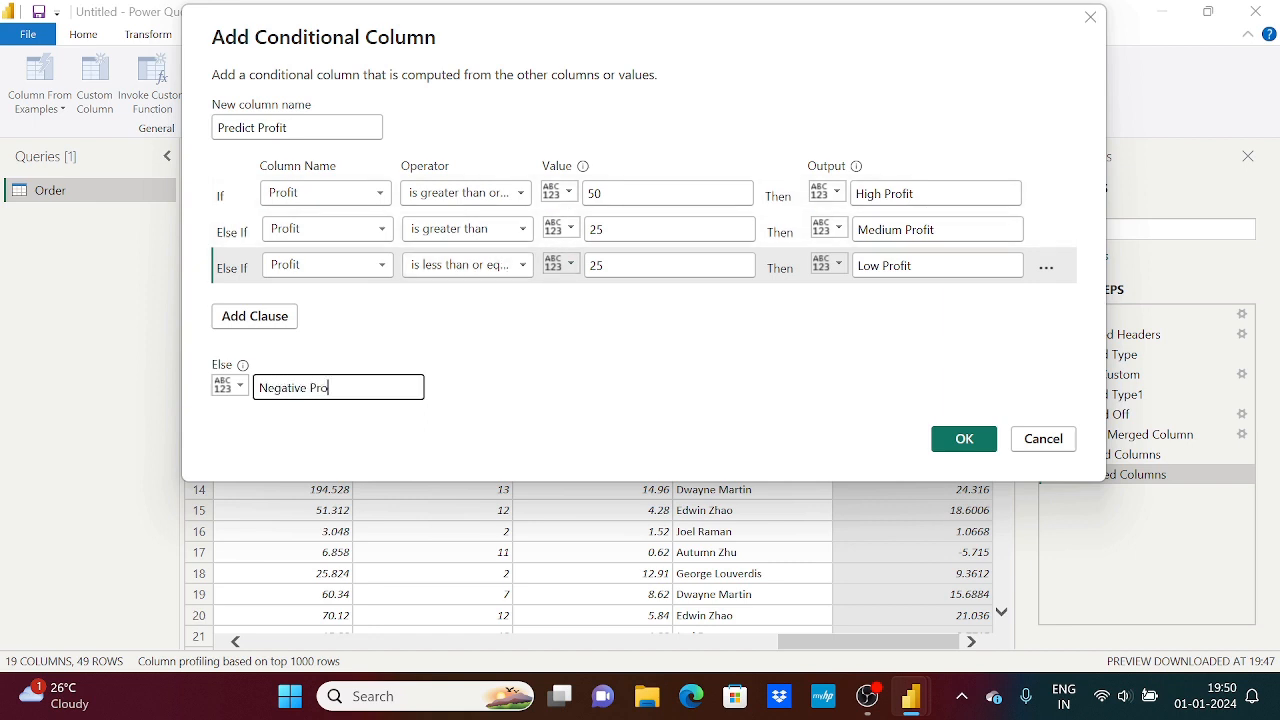
left_click(963, 438)
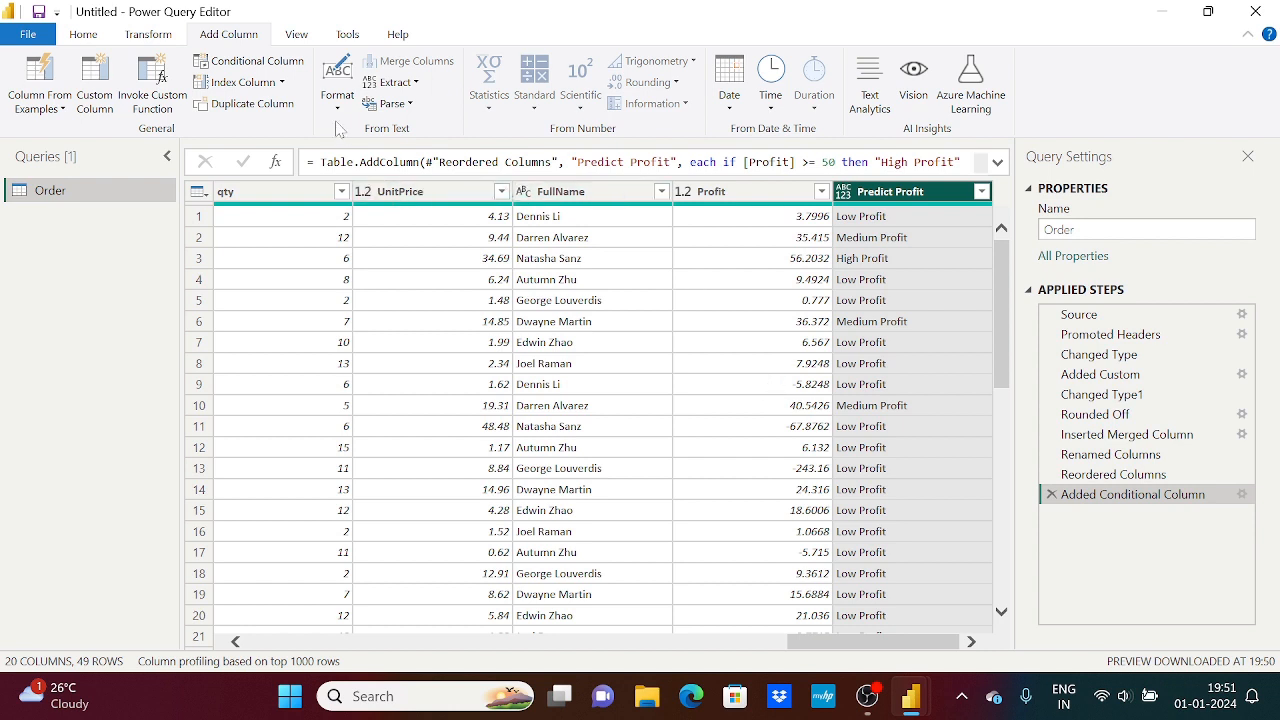
Add one index column starting from 0 and a second index column starting from 1
left_click(281, 83)
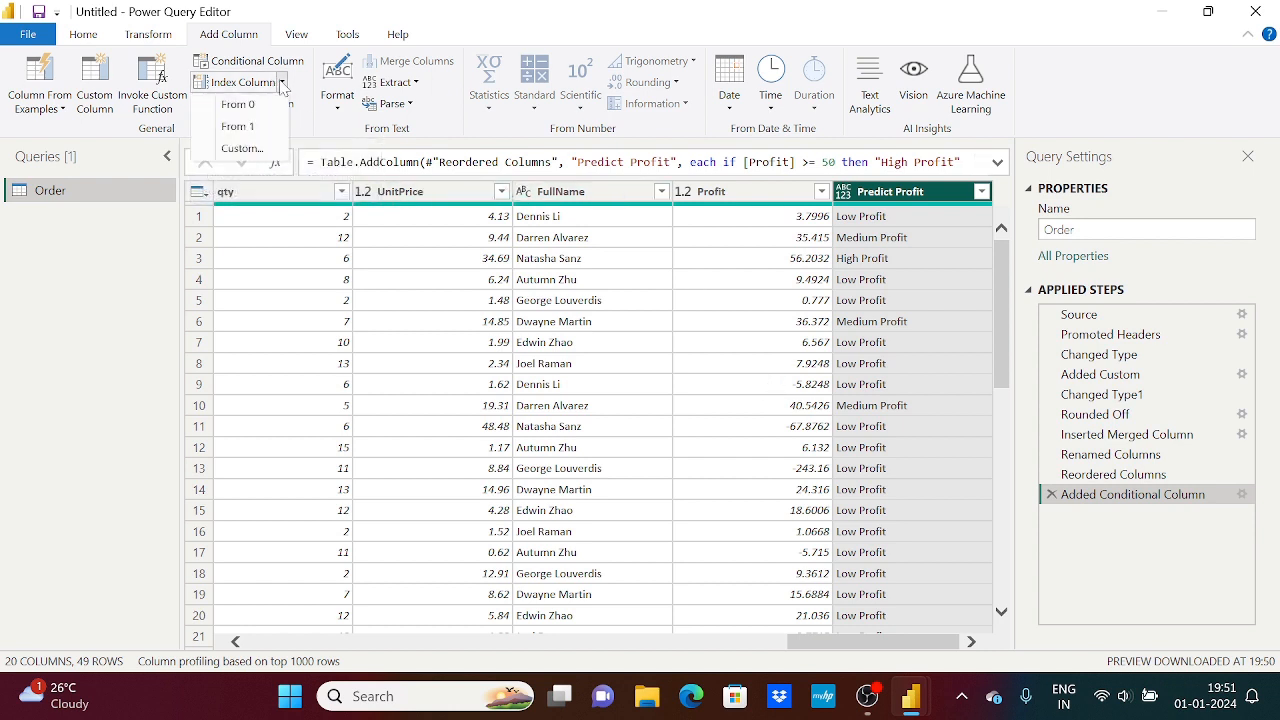
left_click(252, 105)
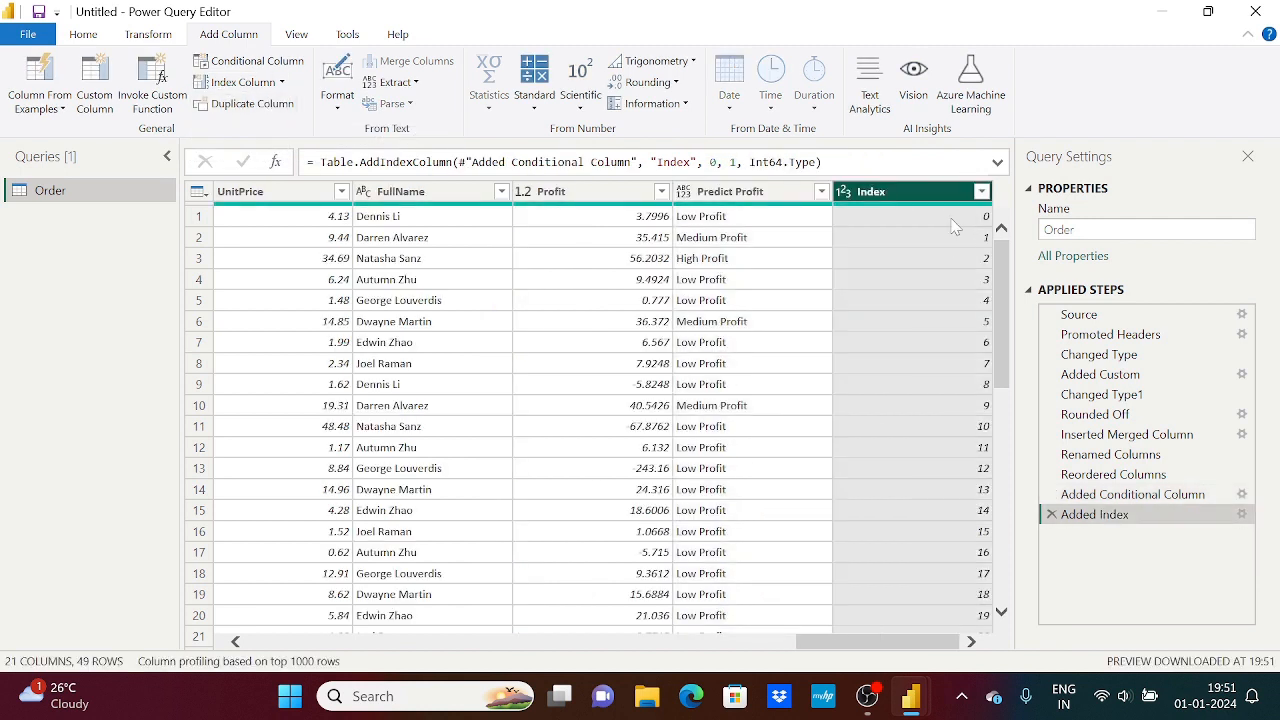
left_click(281, 83)
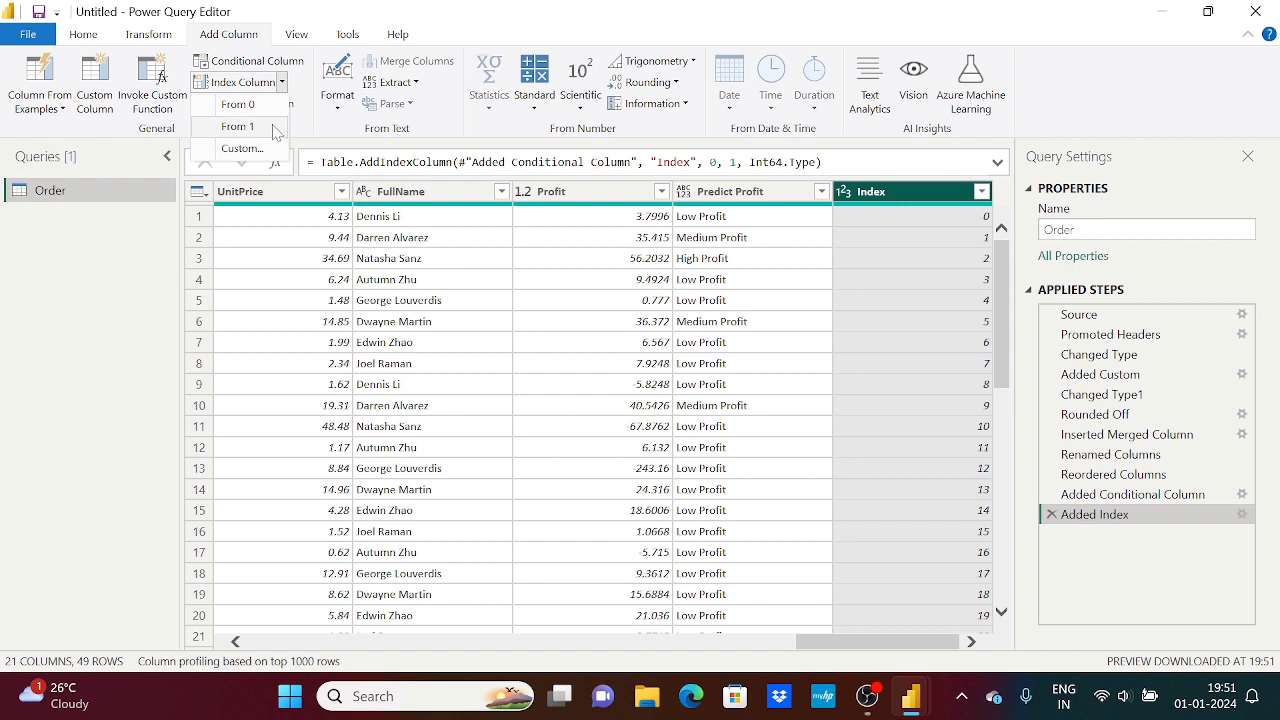
left_click(276, 126)
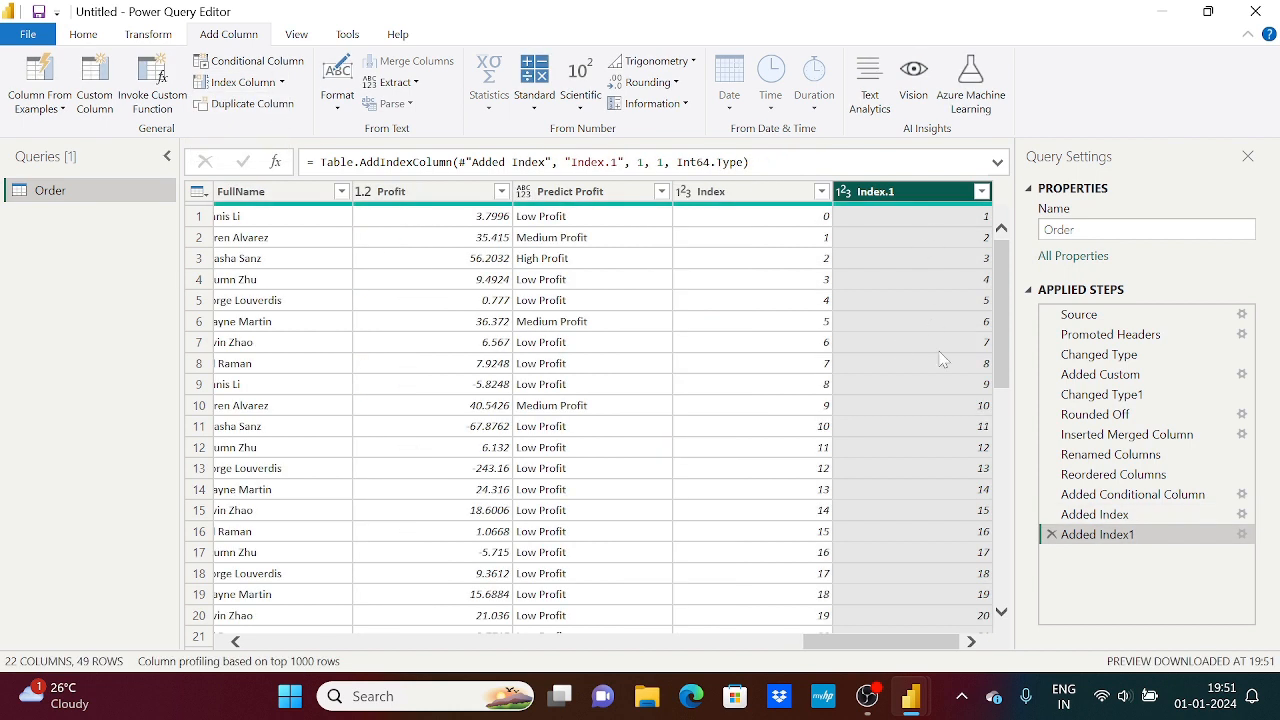
Add a custom index column with a starting index of 1 and an increment of 2
left_click(282, 84)
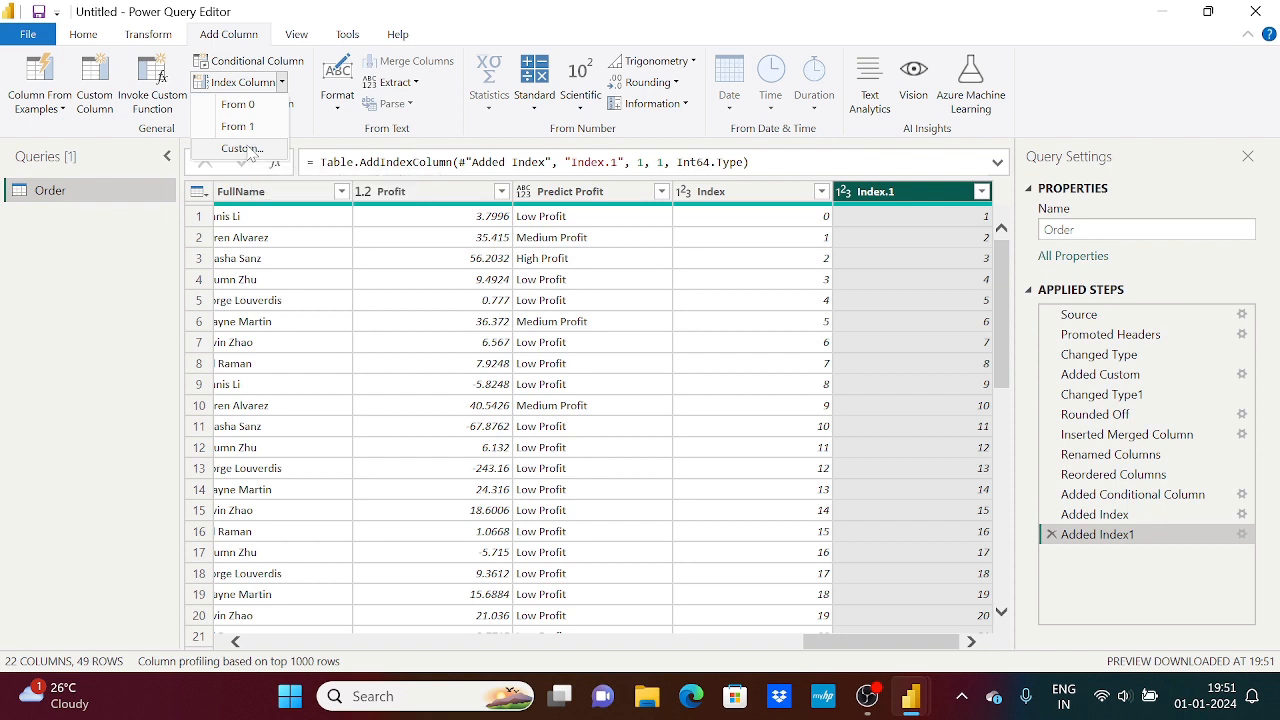
left_click(243, 149)
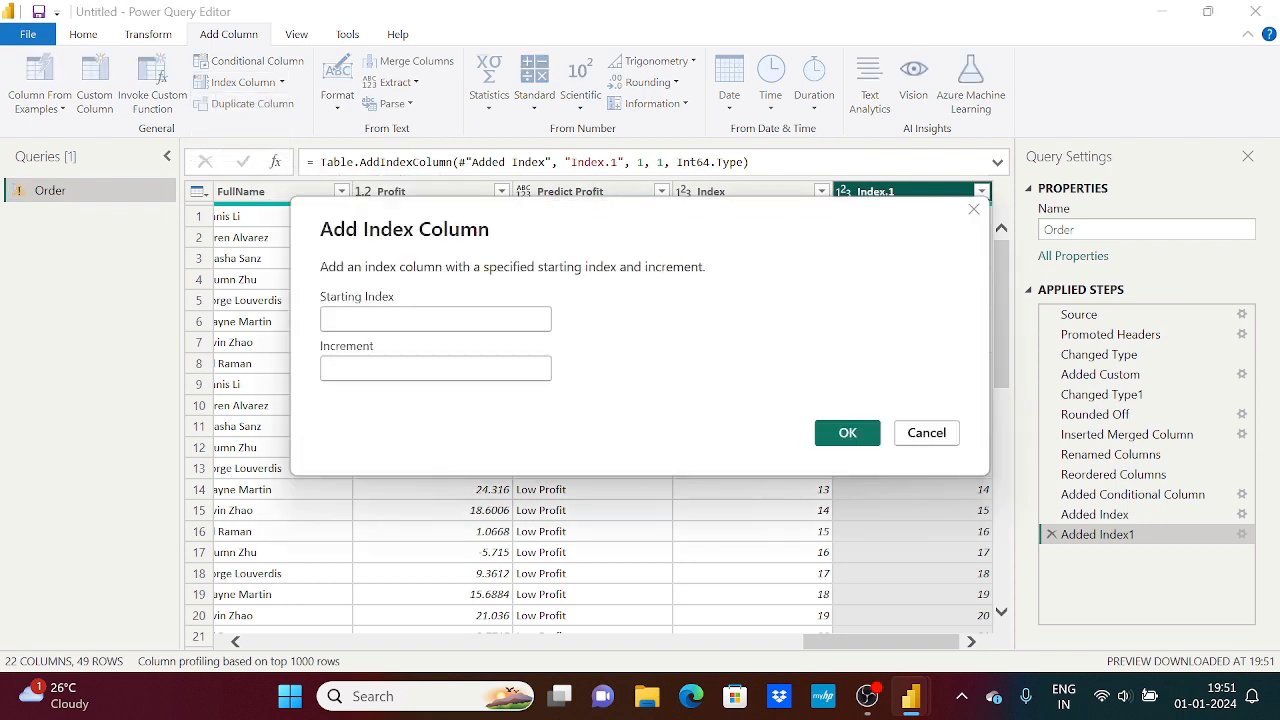
type("1")
left_click(421, 364)
type("2")
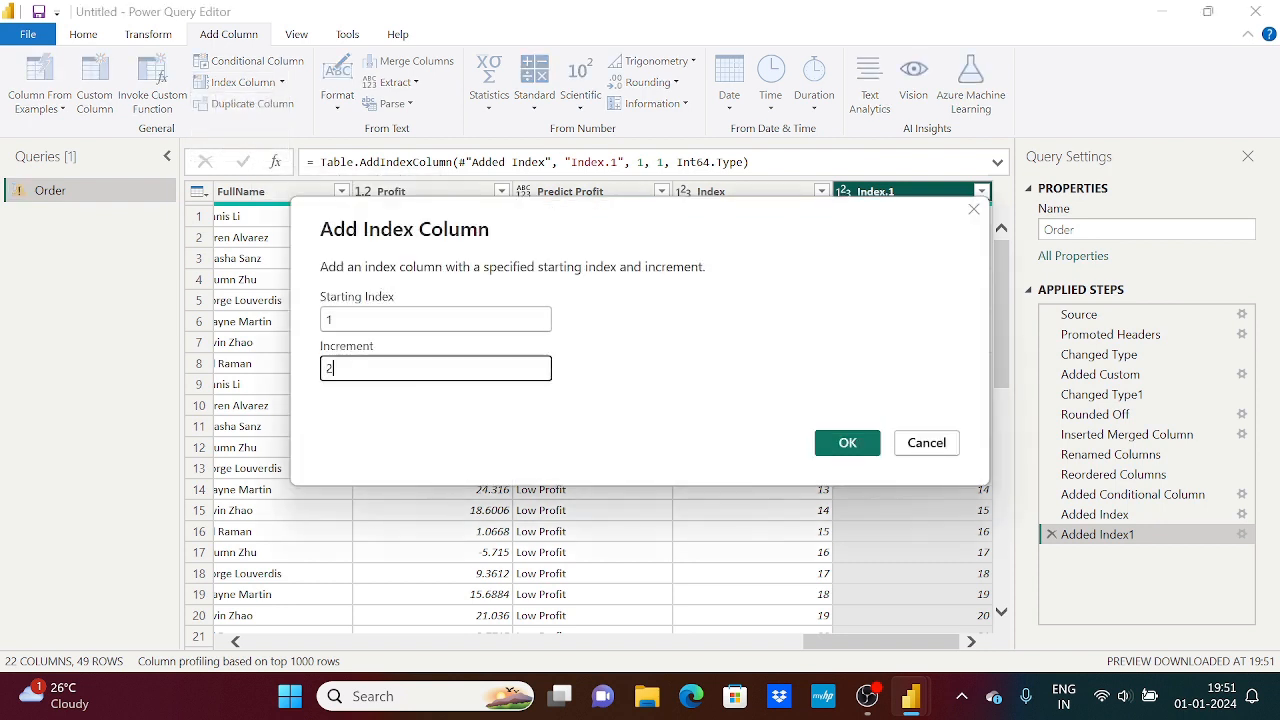
left_click(846, 443)
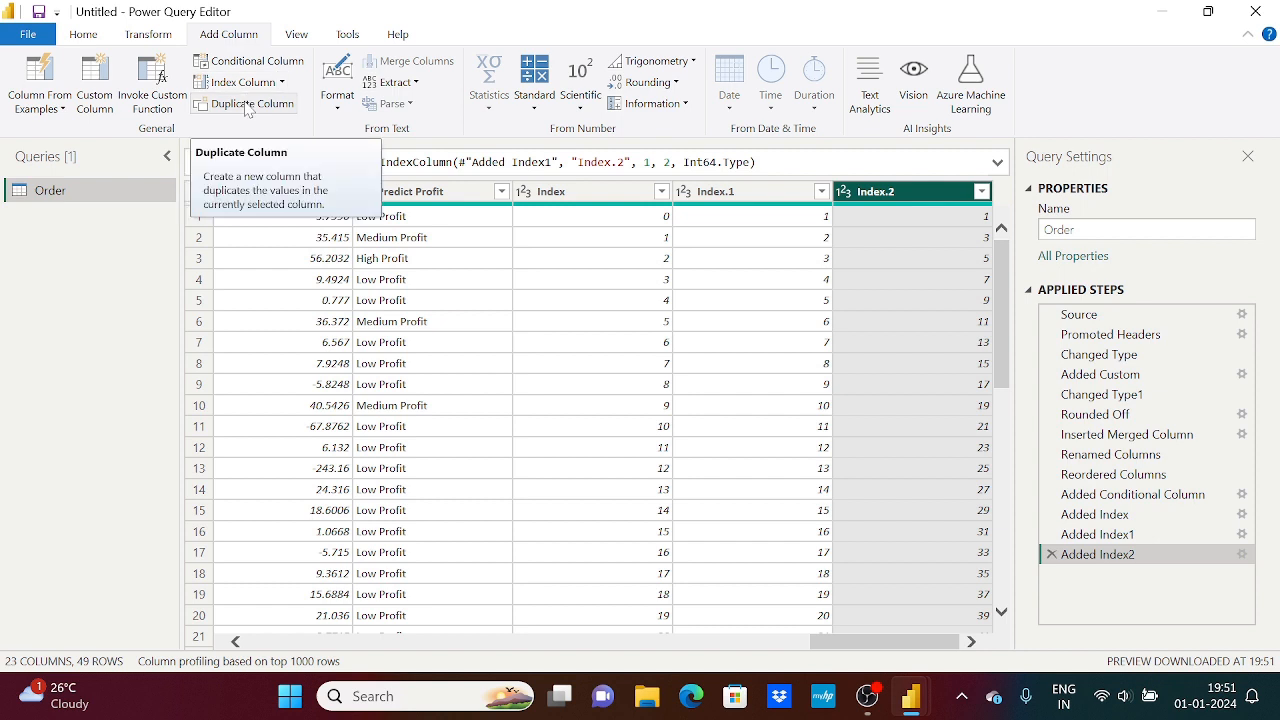
Duplicate the Profit column
left_click(291, 194)
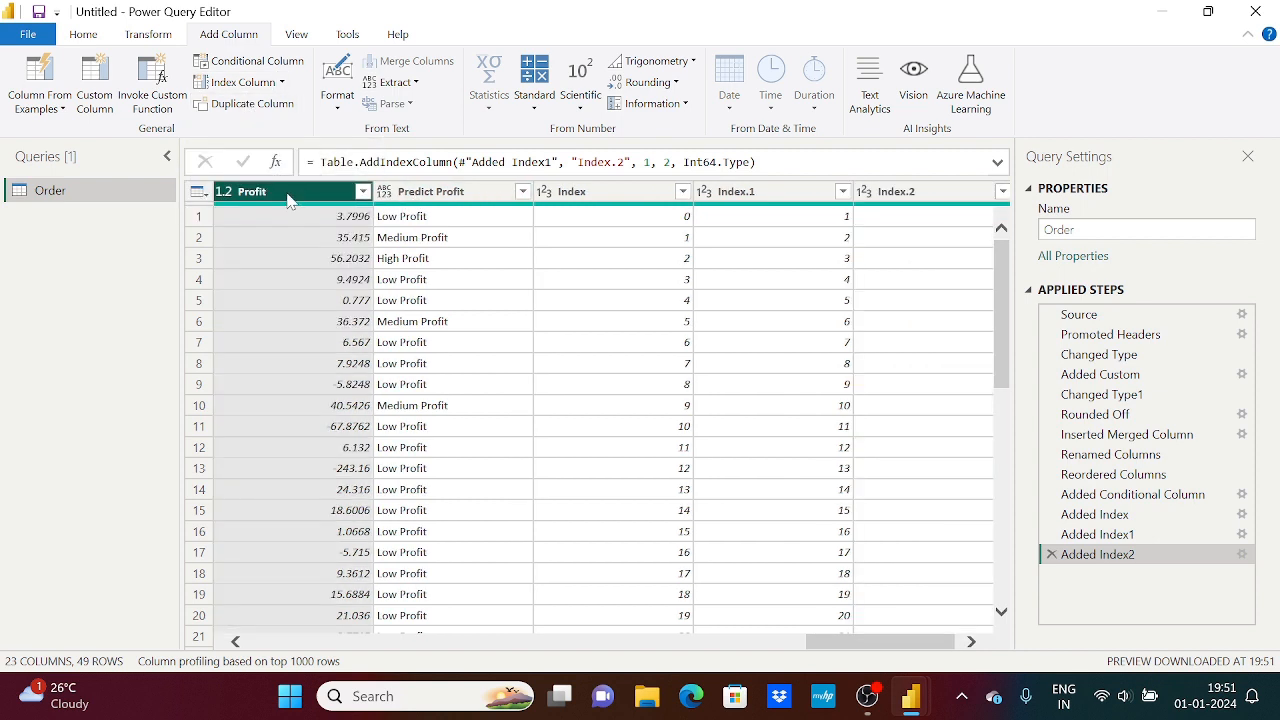
right_click(289, 199)
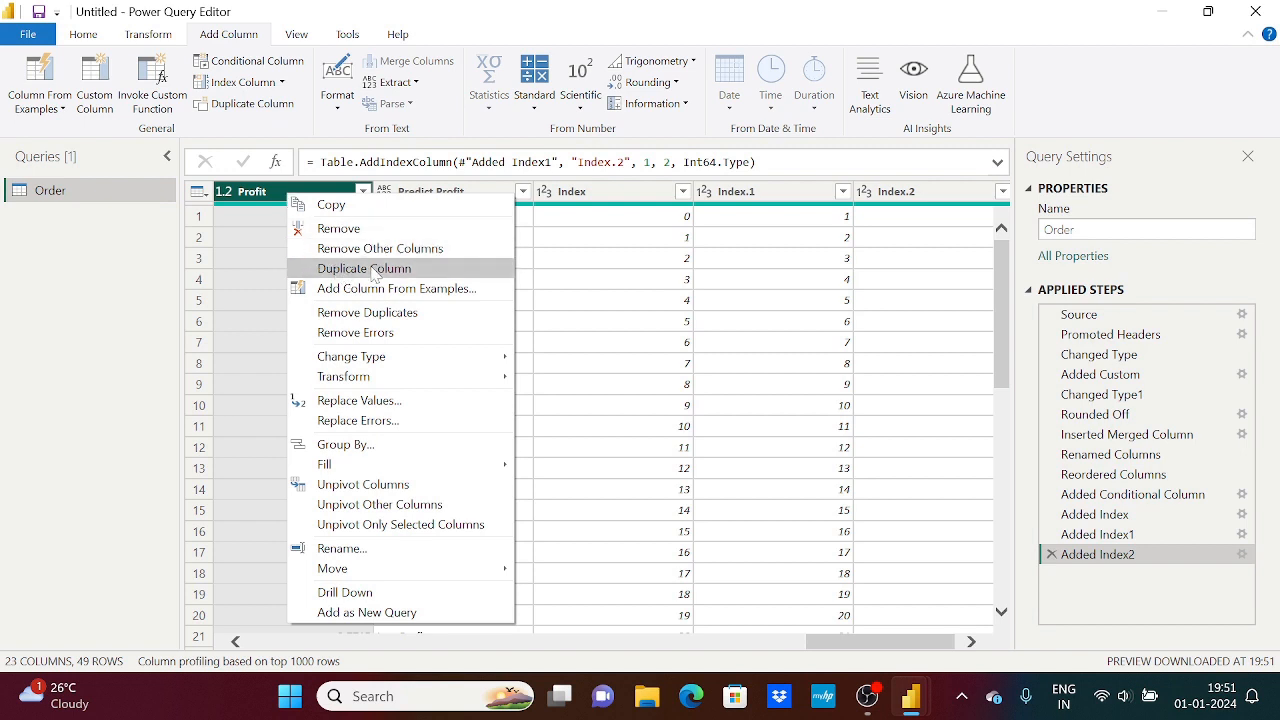
left_click(87, 255)
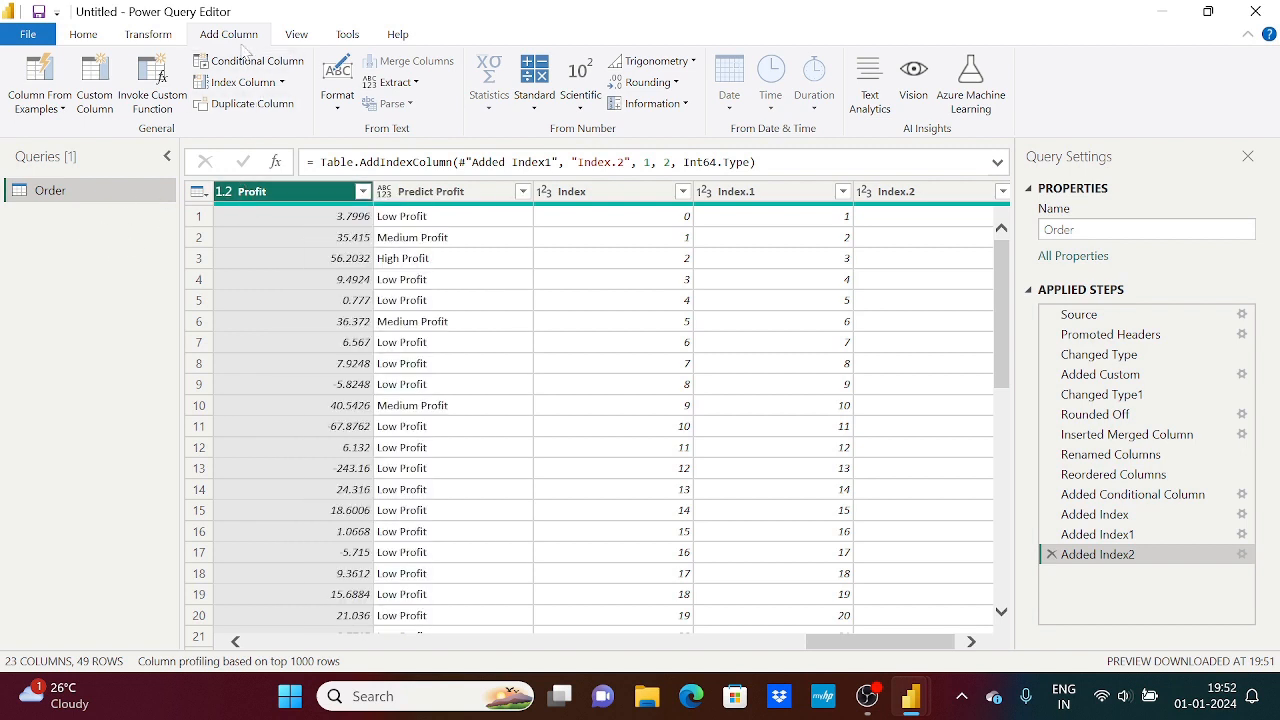
left_click(257, 108)
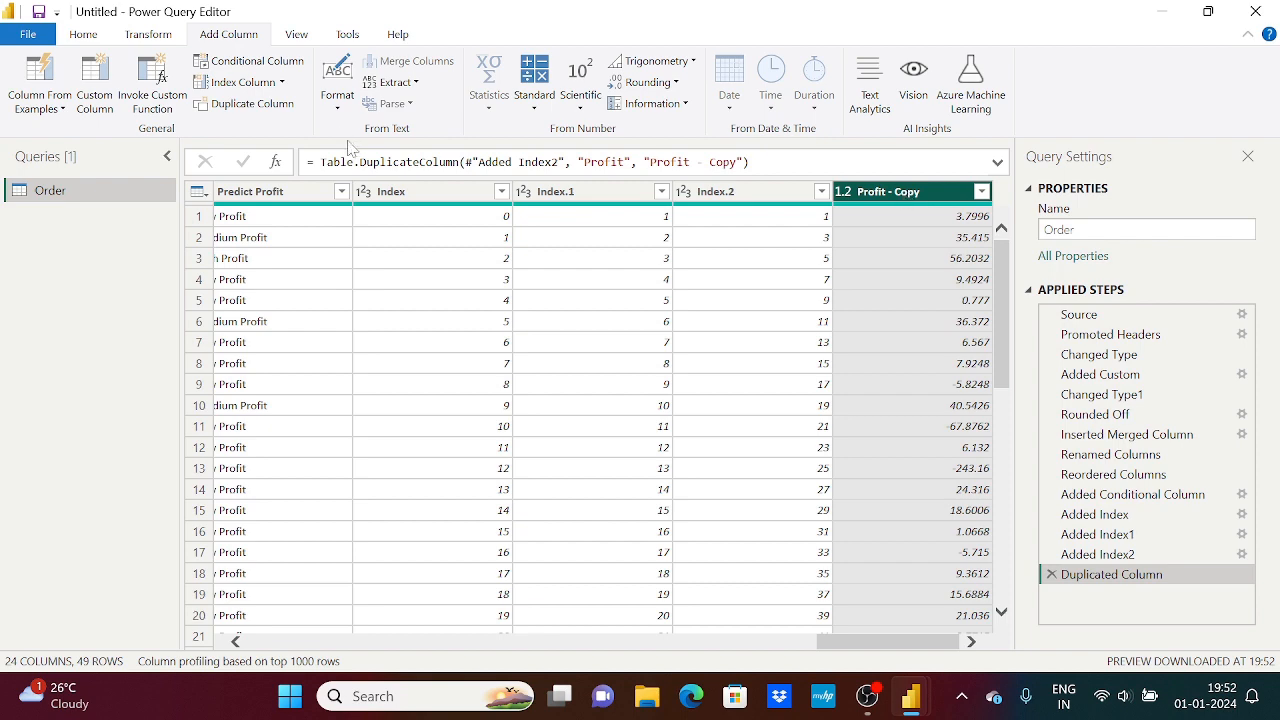
Compare the text format options for adding a new column with those for transforming an existing column
left_click_drag(824, 641, 734, 641)
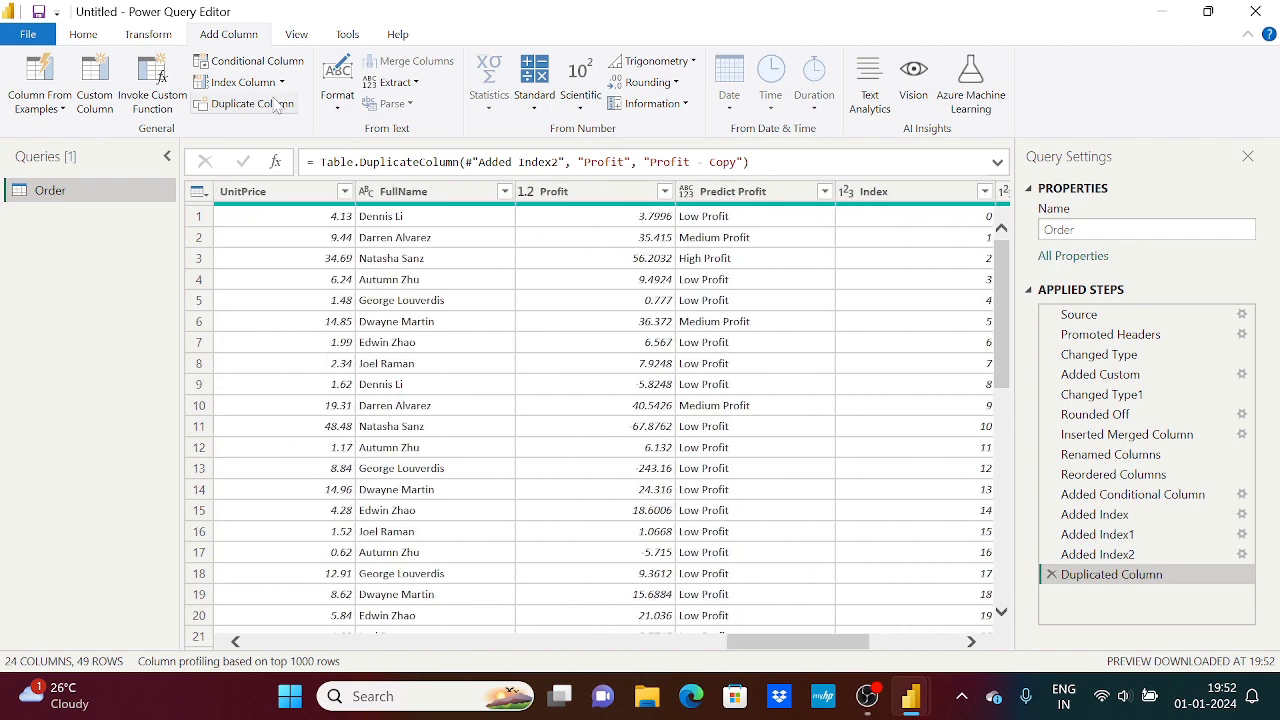
left_click(337, 92)
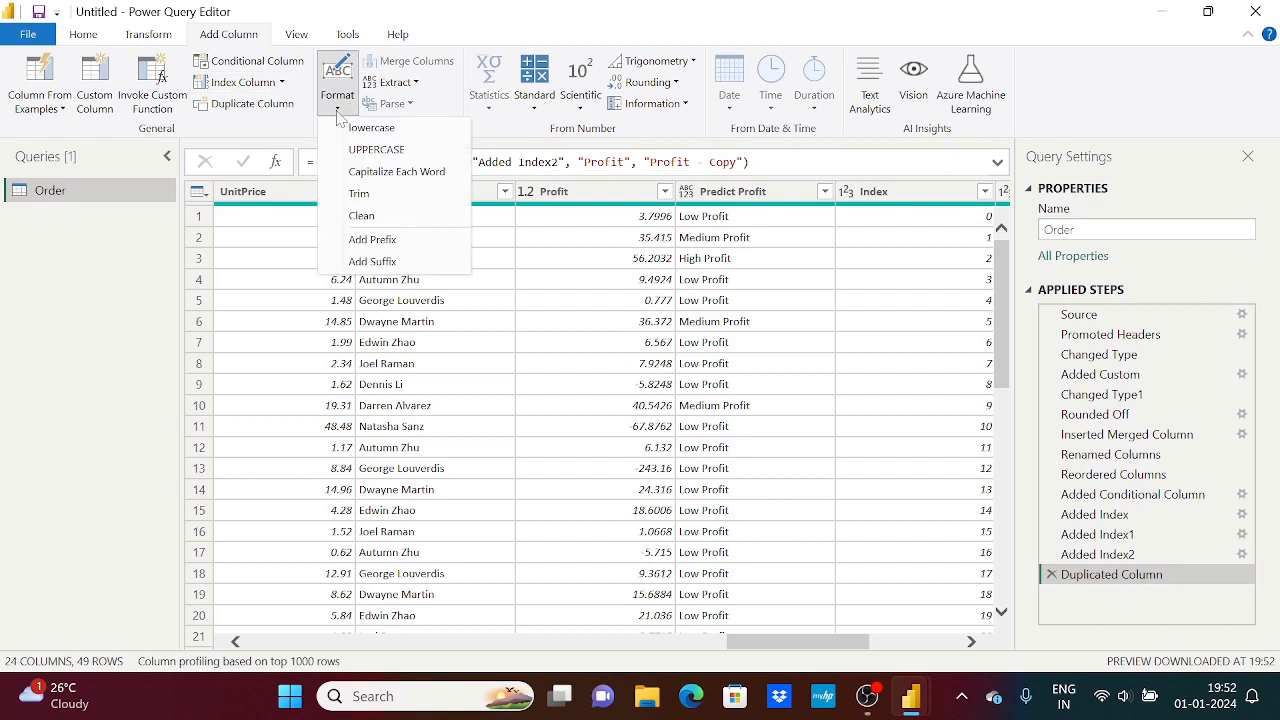
left_click(150, 35)
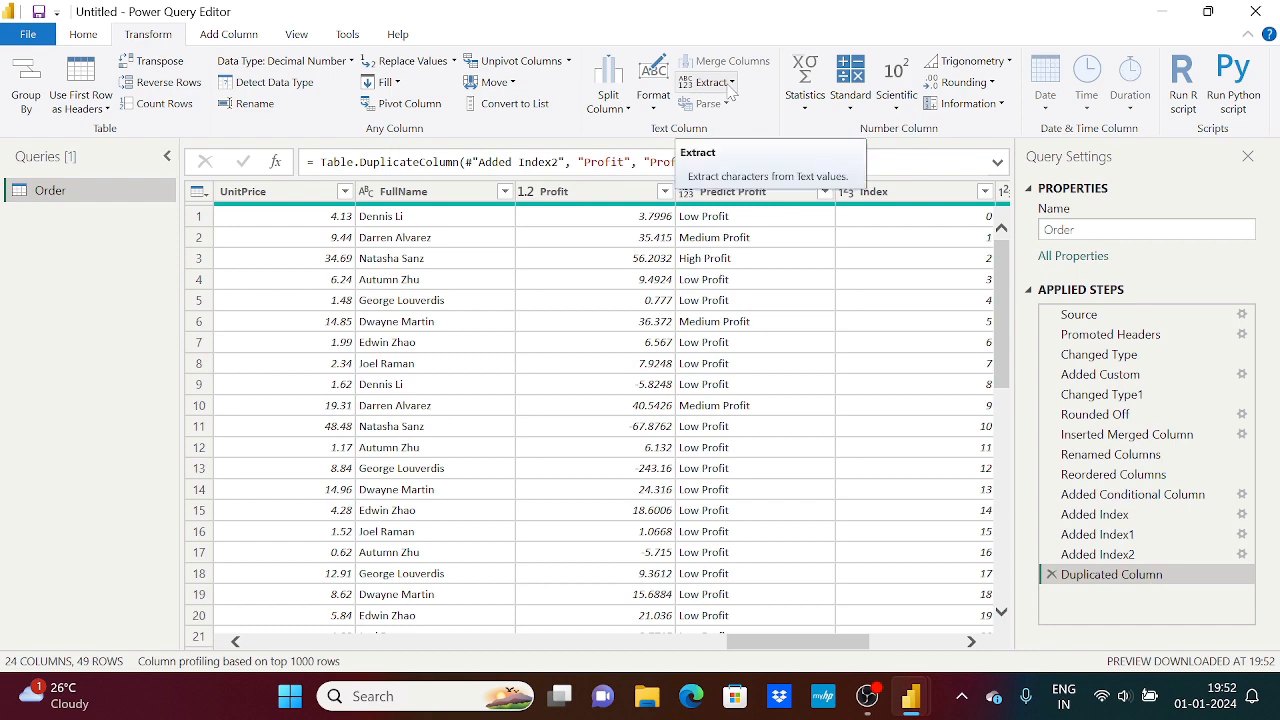
left_click(653, 92)
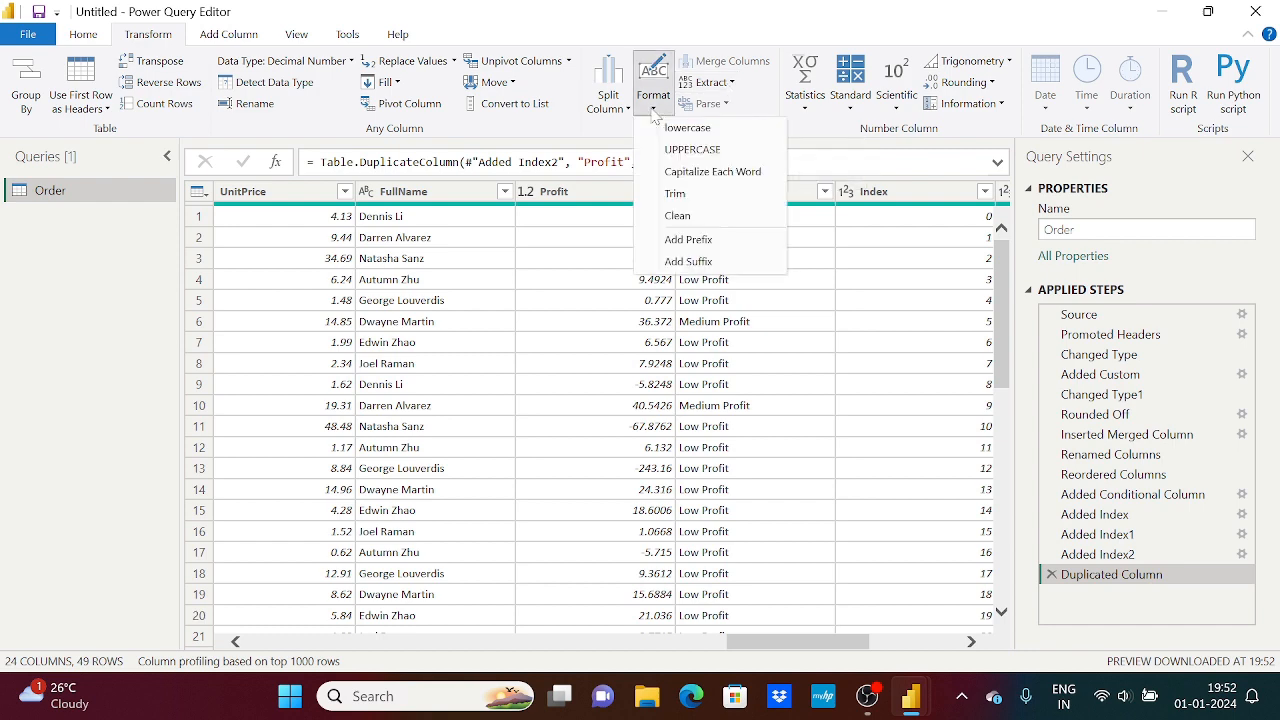
left_click(210, 38)
left_click(173, 42)
left_click(234, 42)
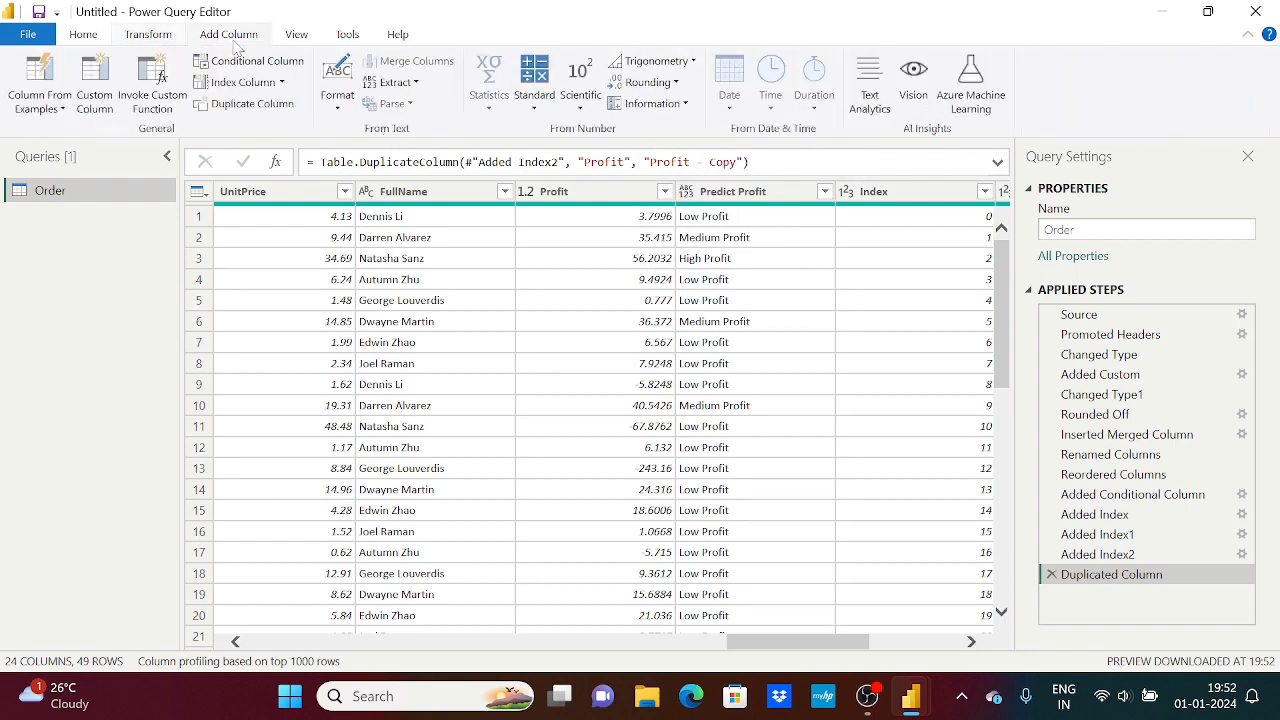
left_click(164, 43)
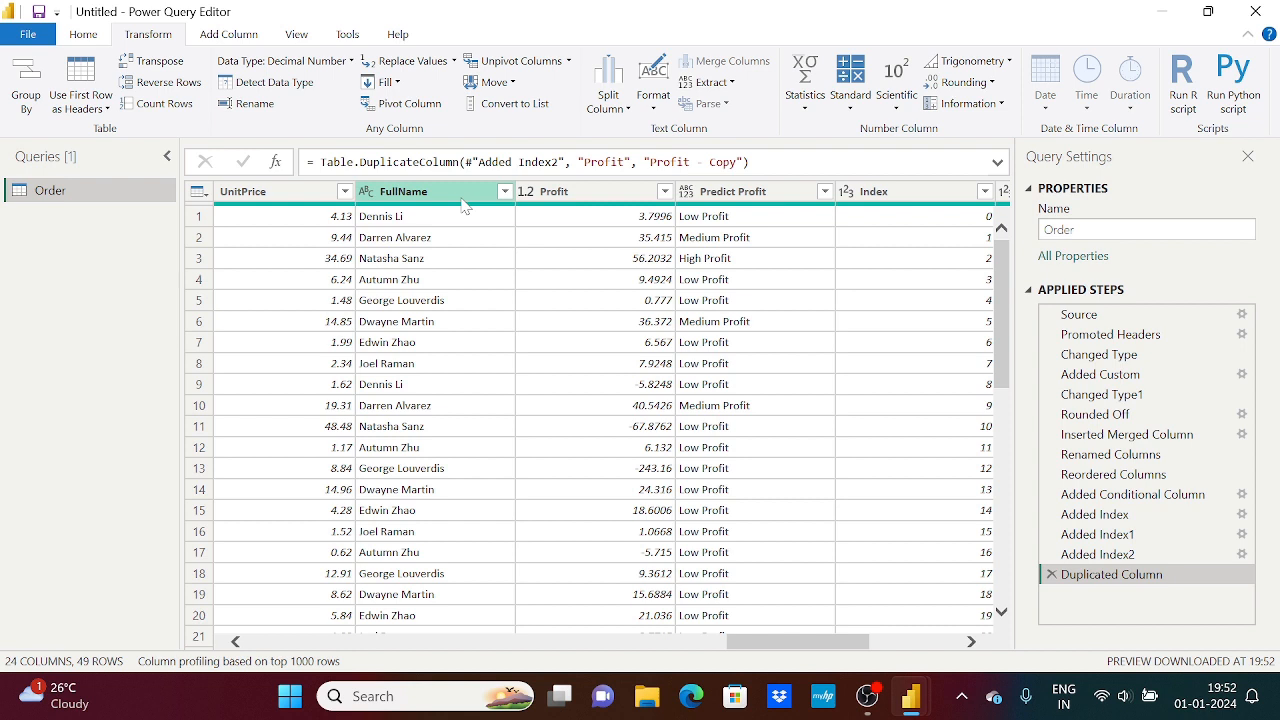
Duplicate the Order Date column
left_click(241, 35)
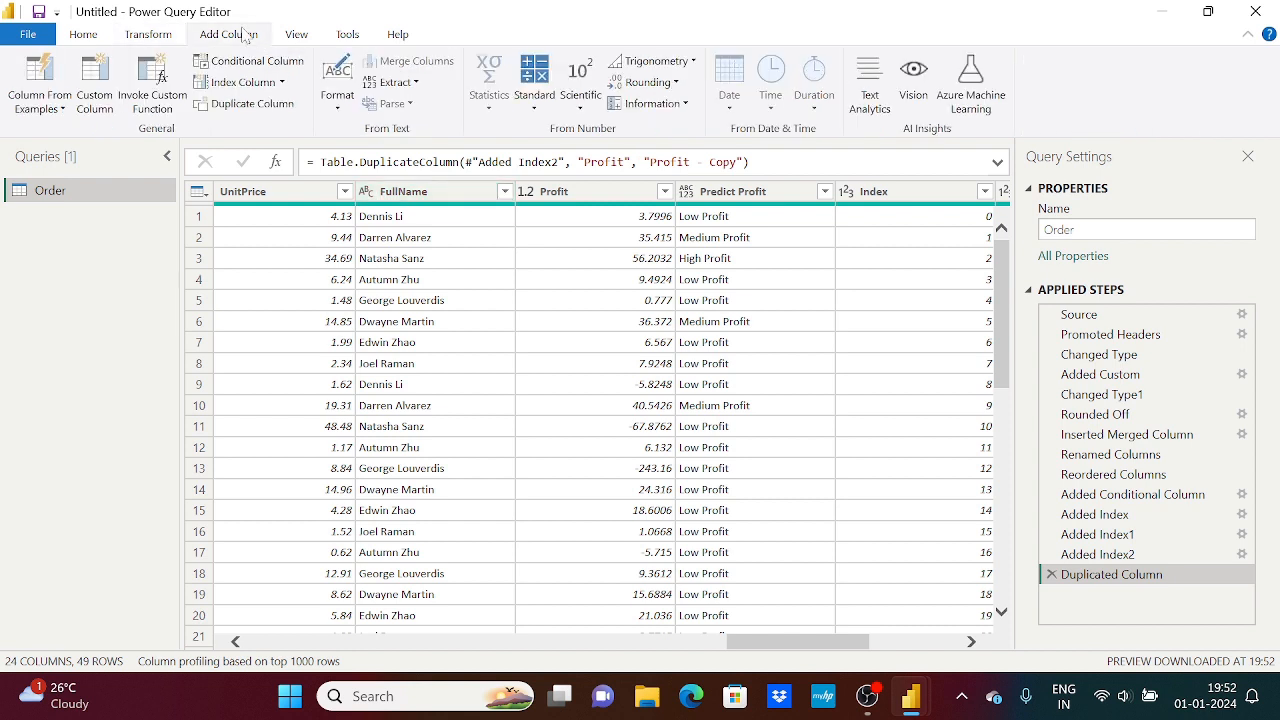
left_click(336, 110)
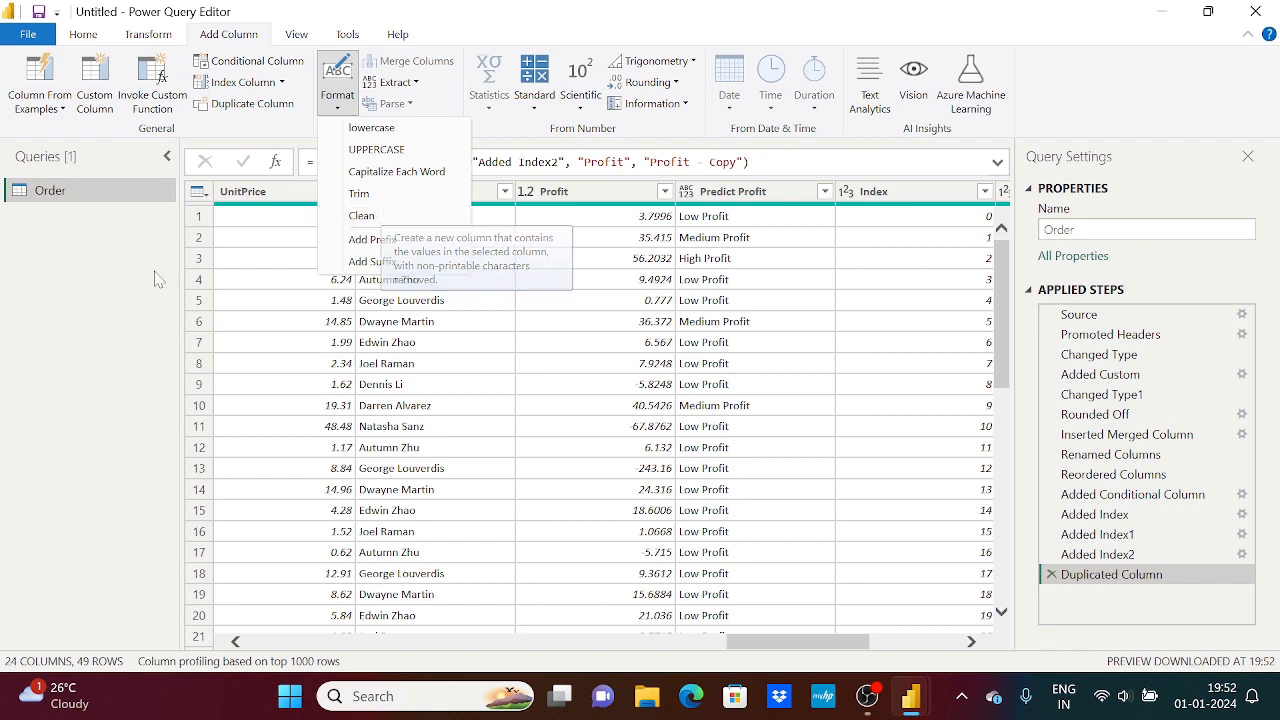
left_click(127, 312)
left_click_drag(796, 641, 296, 630)
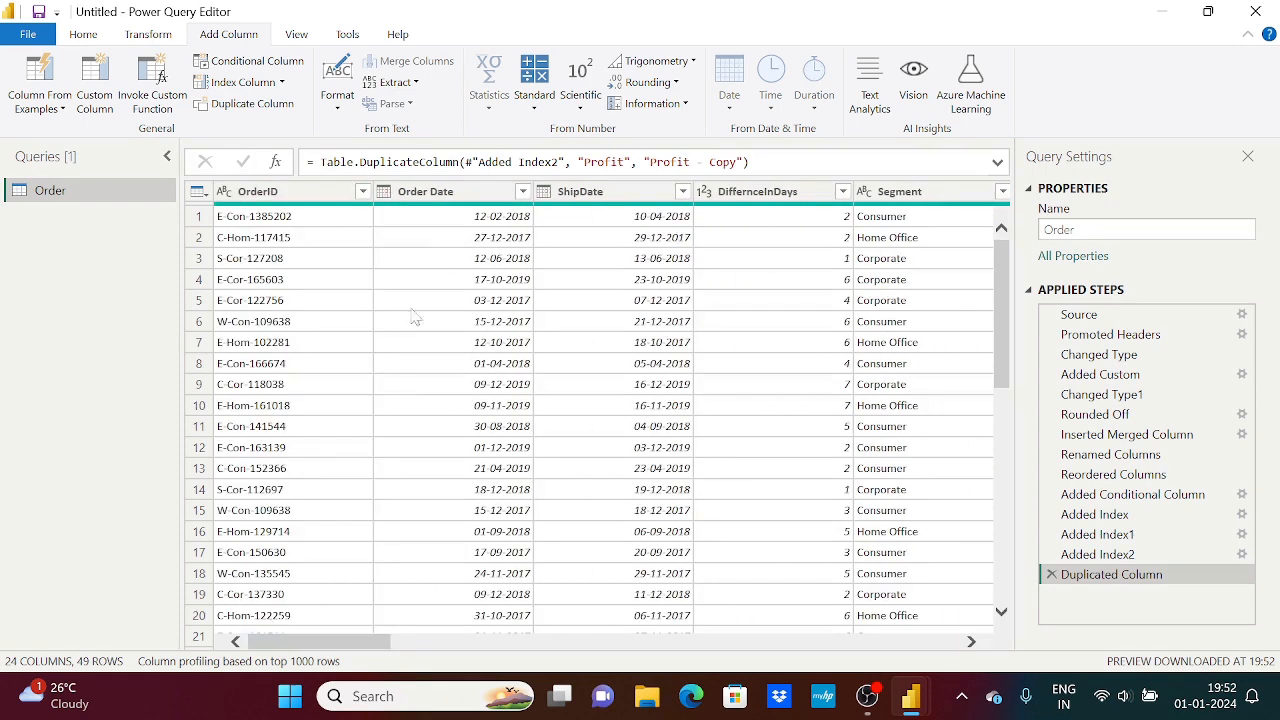
left_click(433, 194)
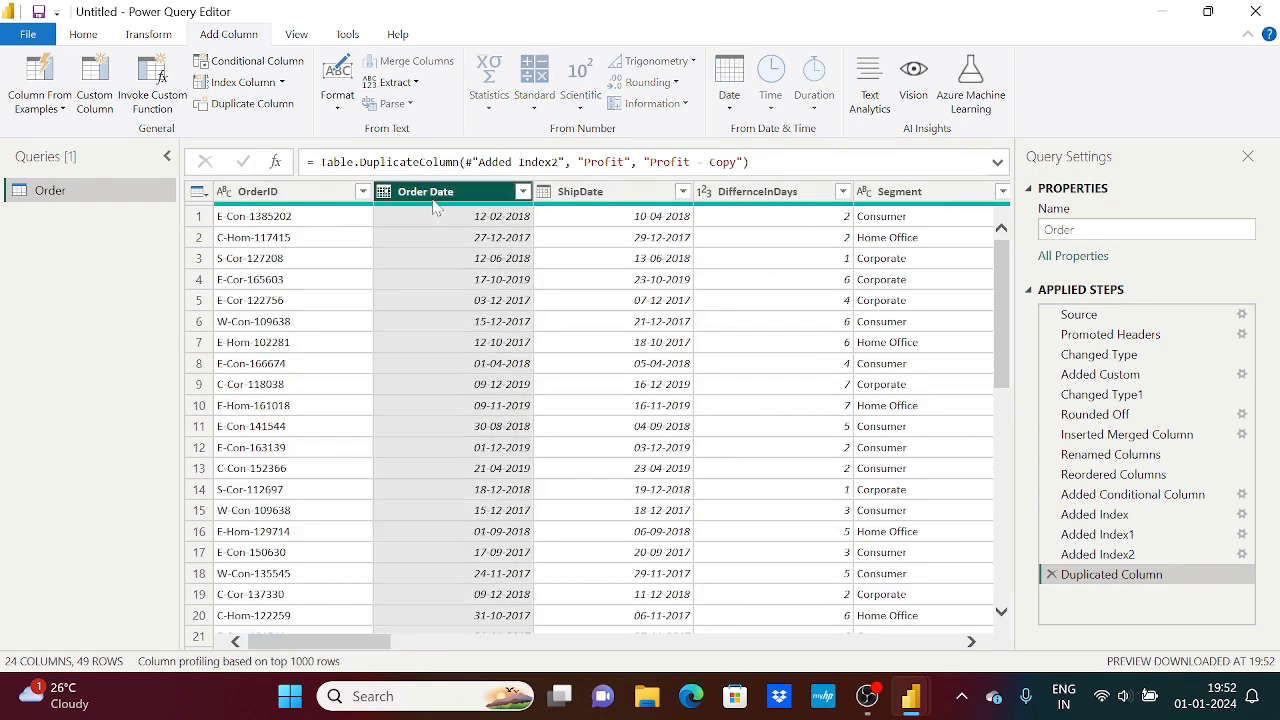
left_click(238, 104)
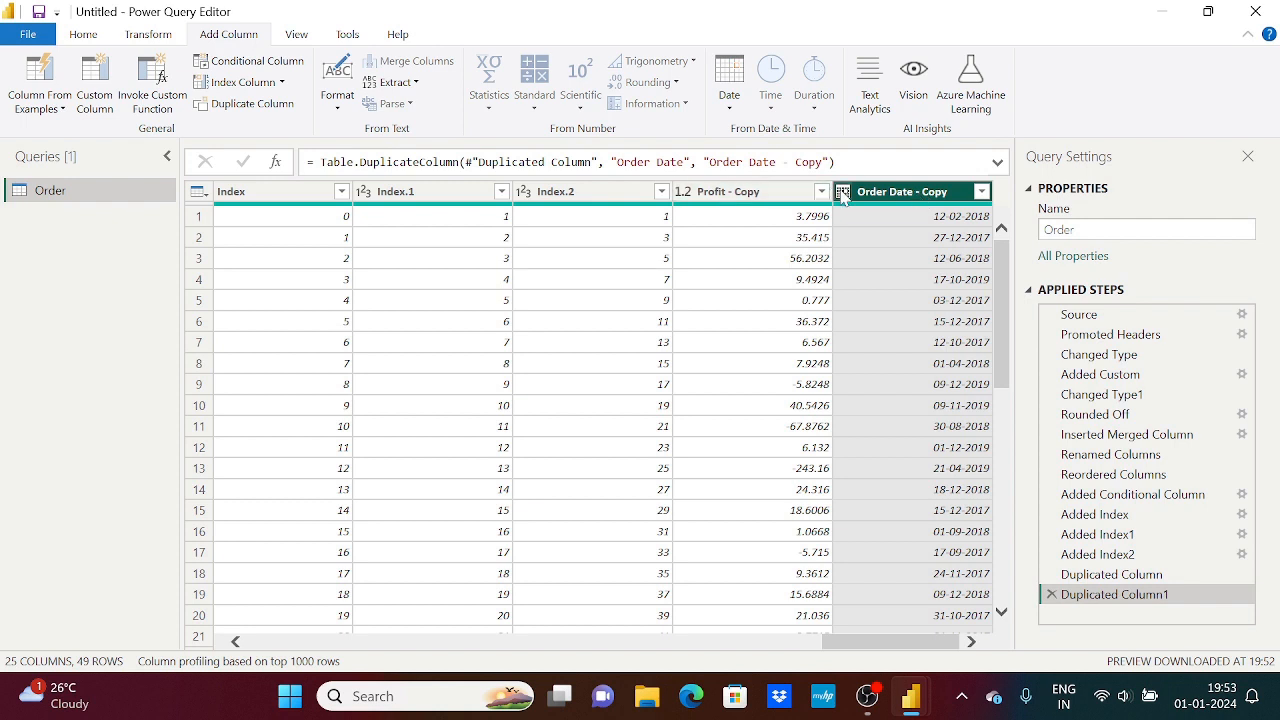
Add a Year column extracted from the Order Date - Copy column
left_click(729, 100)
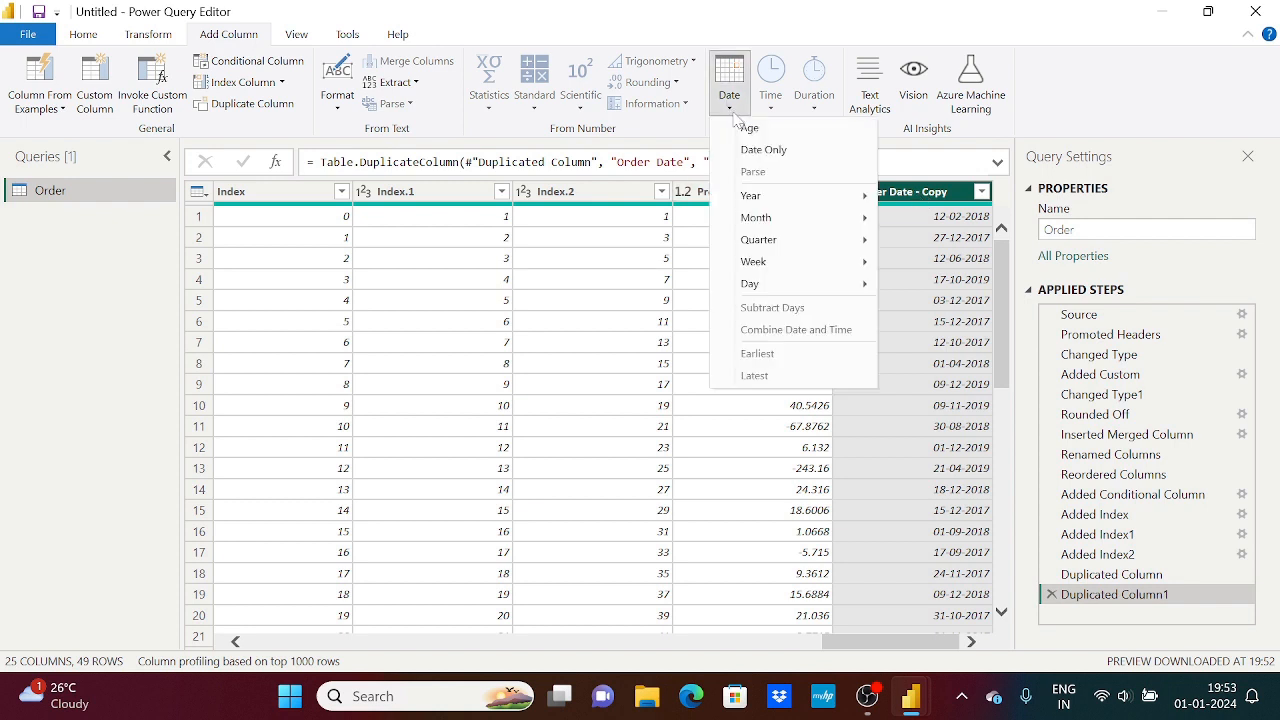
mouse_move(772, 203)
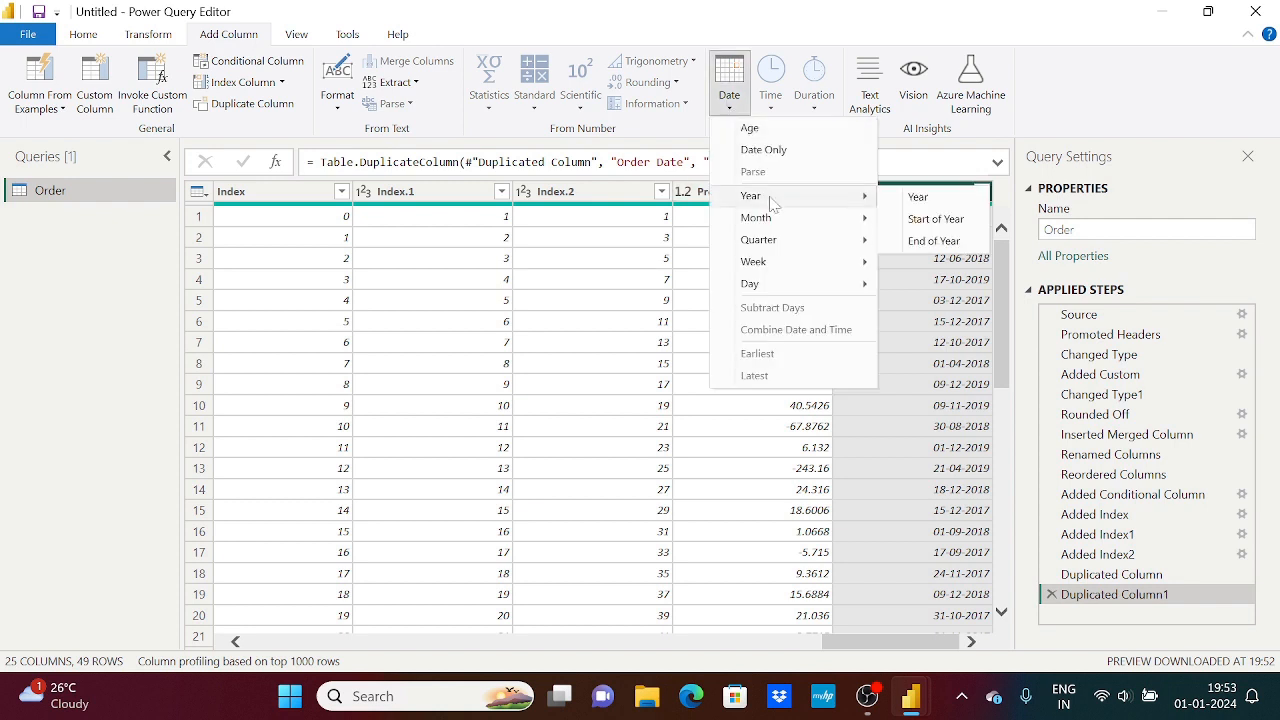
left_click(921, 200)
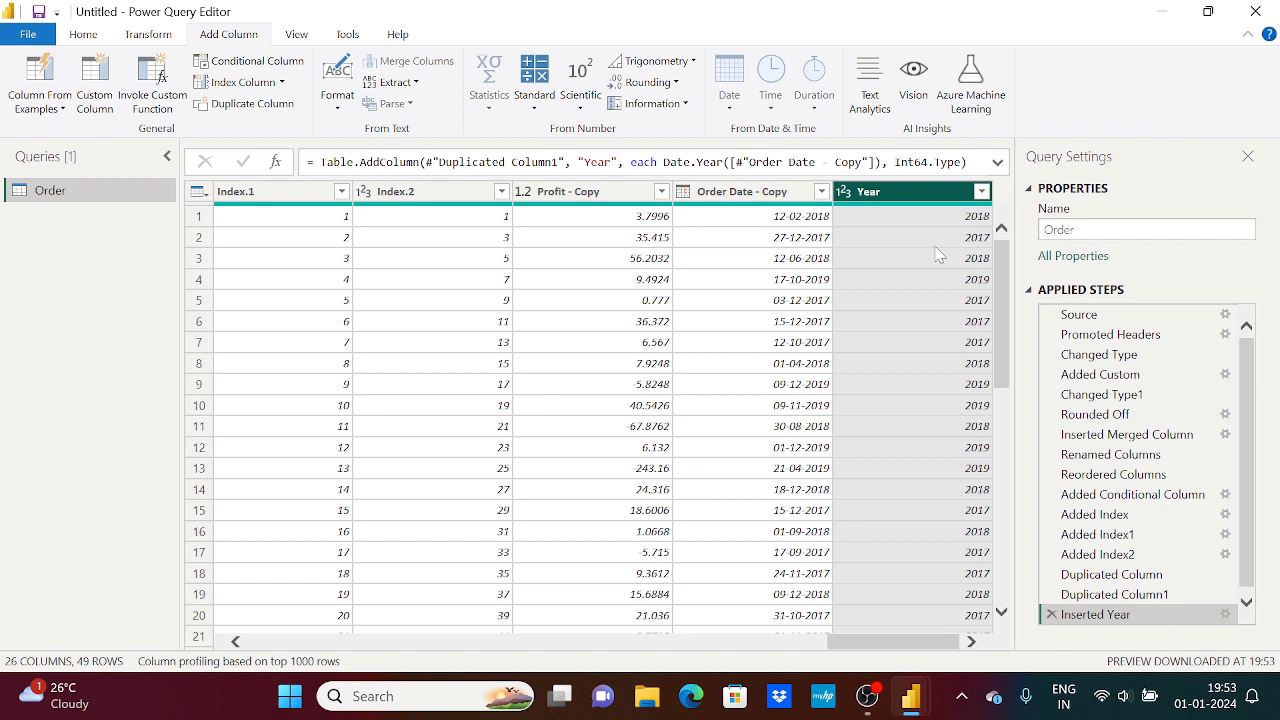
Add a column with the month number extracted from the Order Date - Copy column
left_click(772, 192)
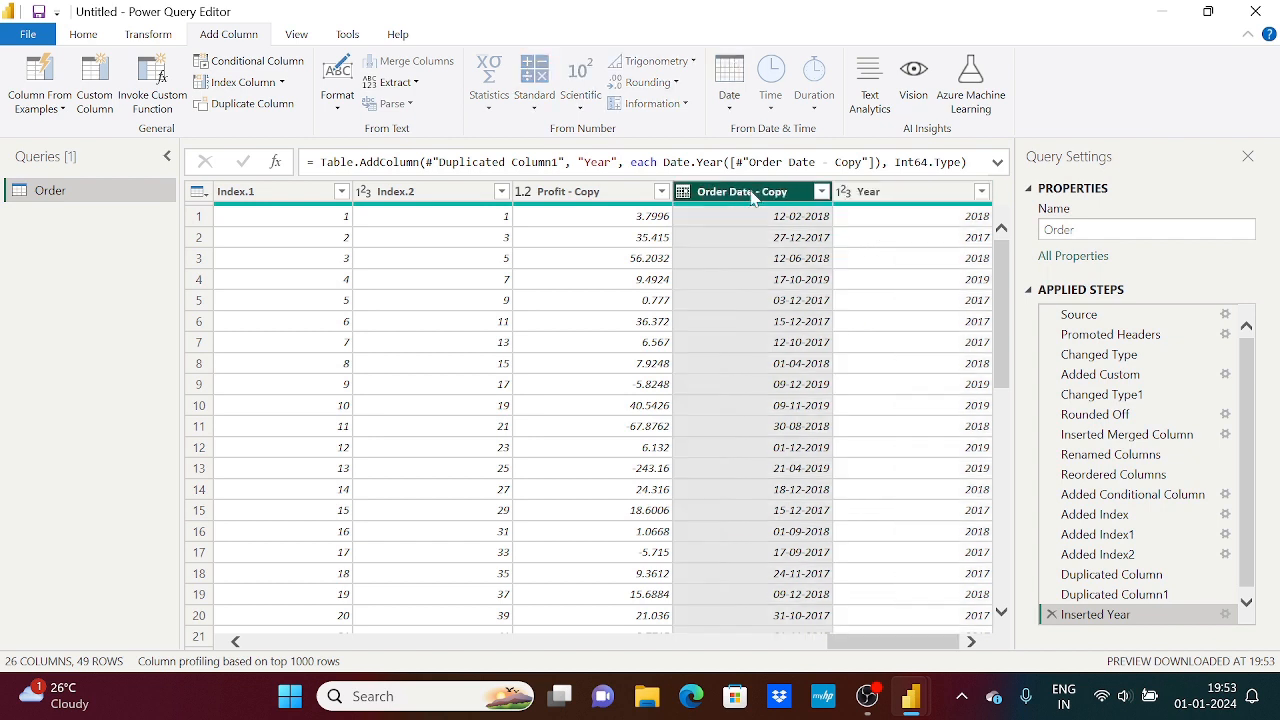
left_click(147, 34)
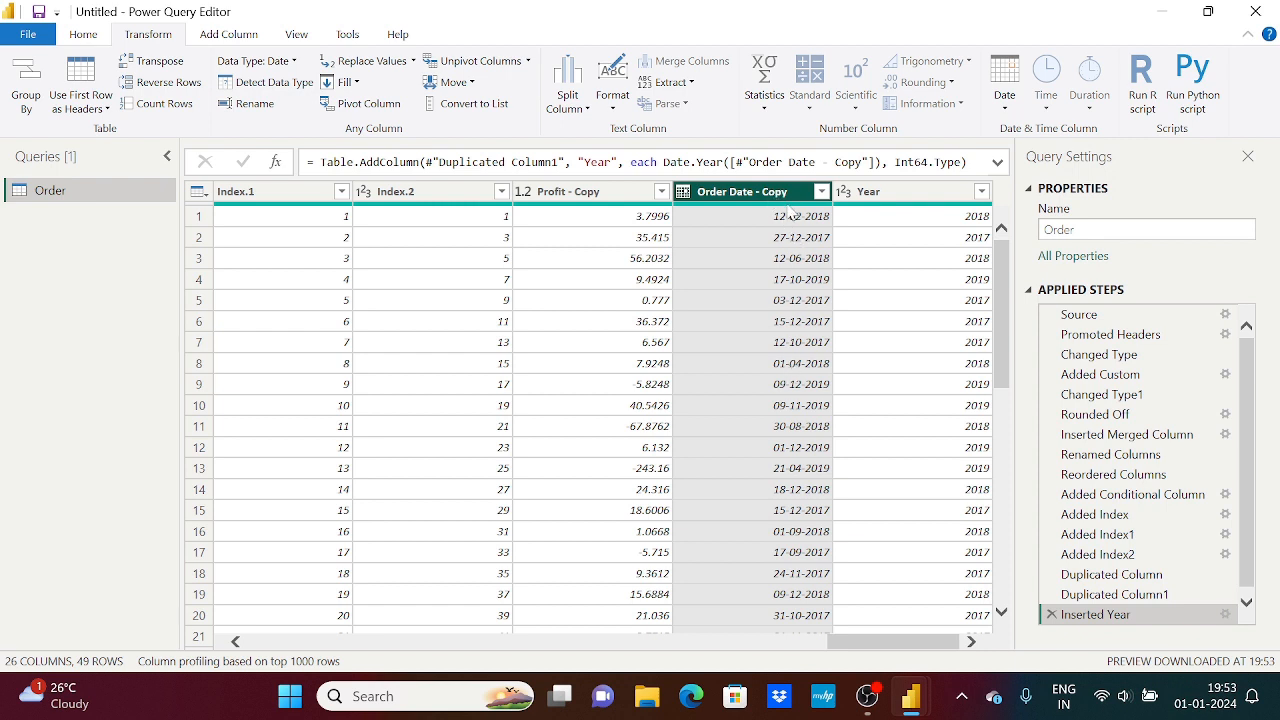
left_click(229, 33)
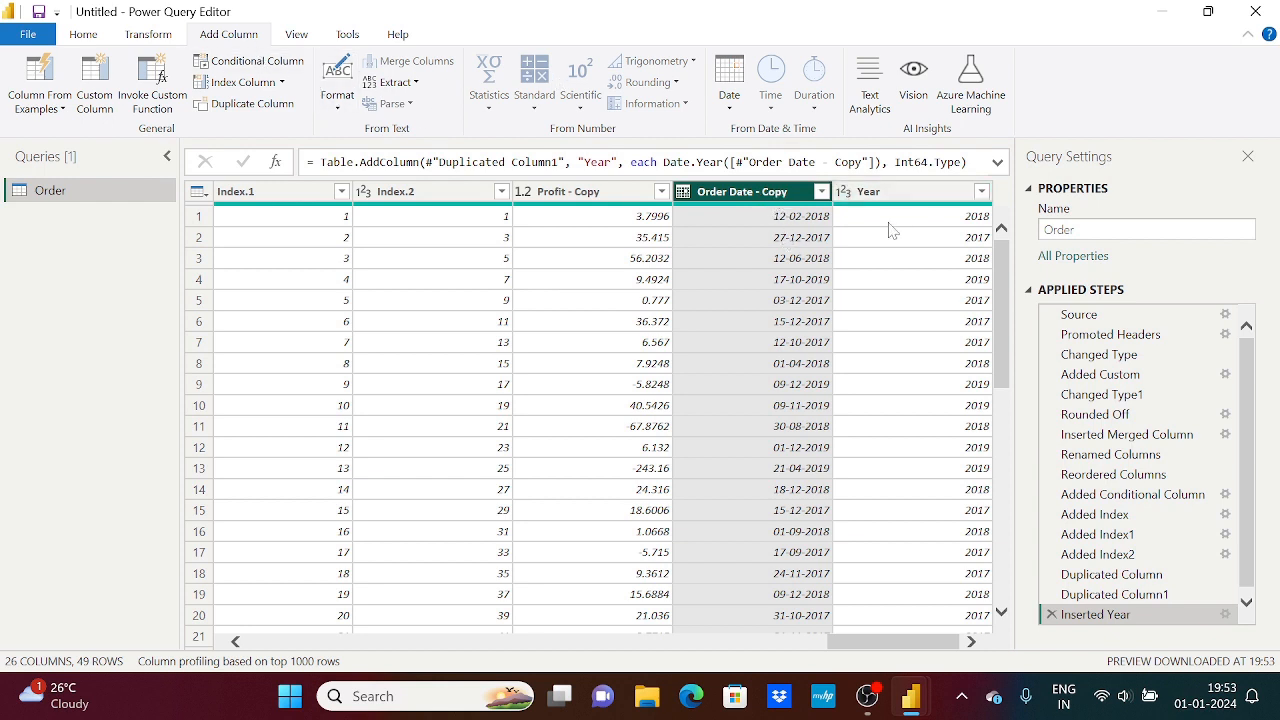
left_click(893, 195)
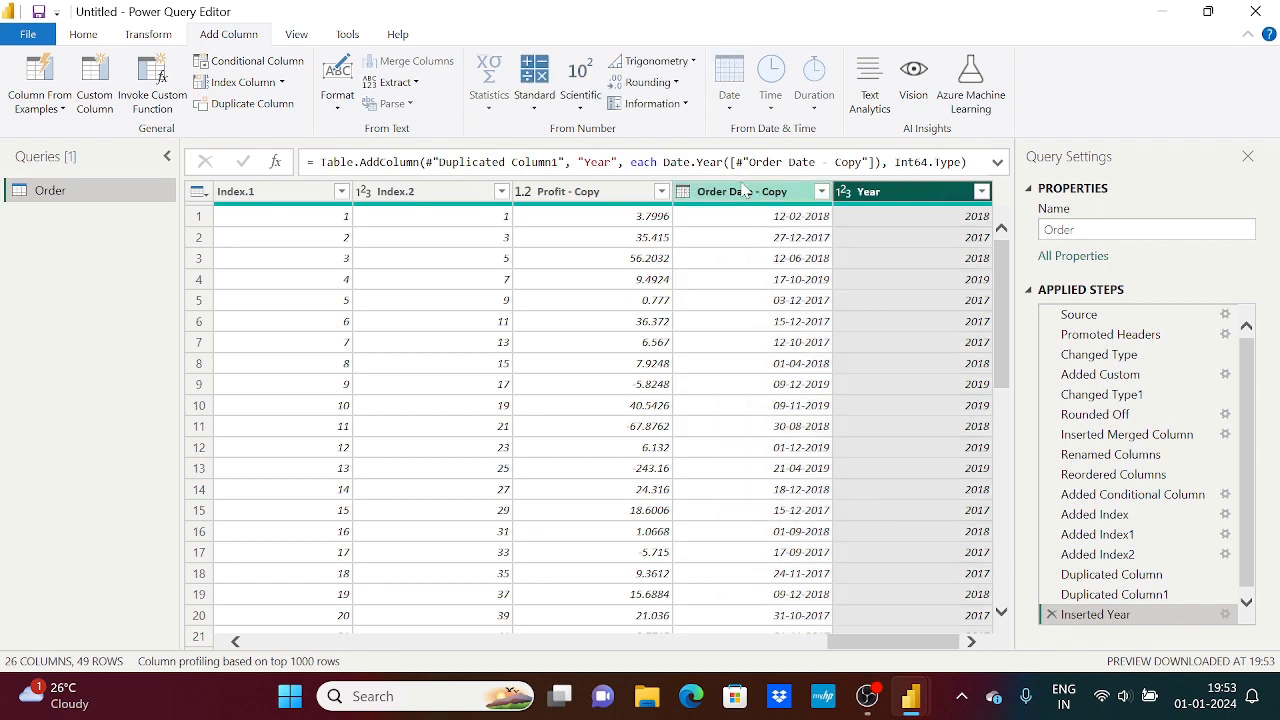
left_click(742, 190)
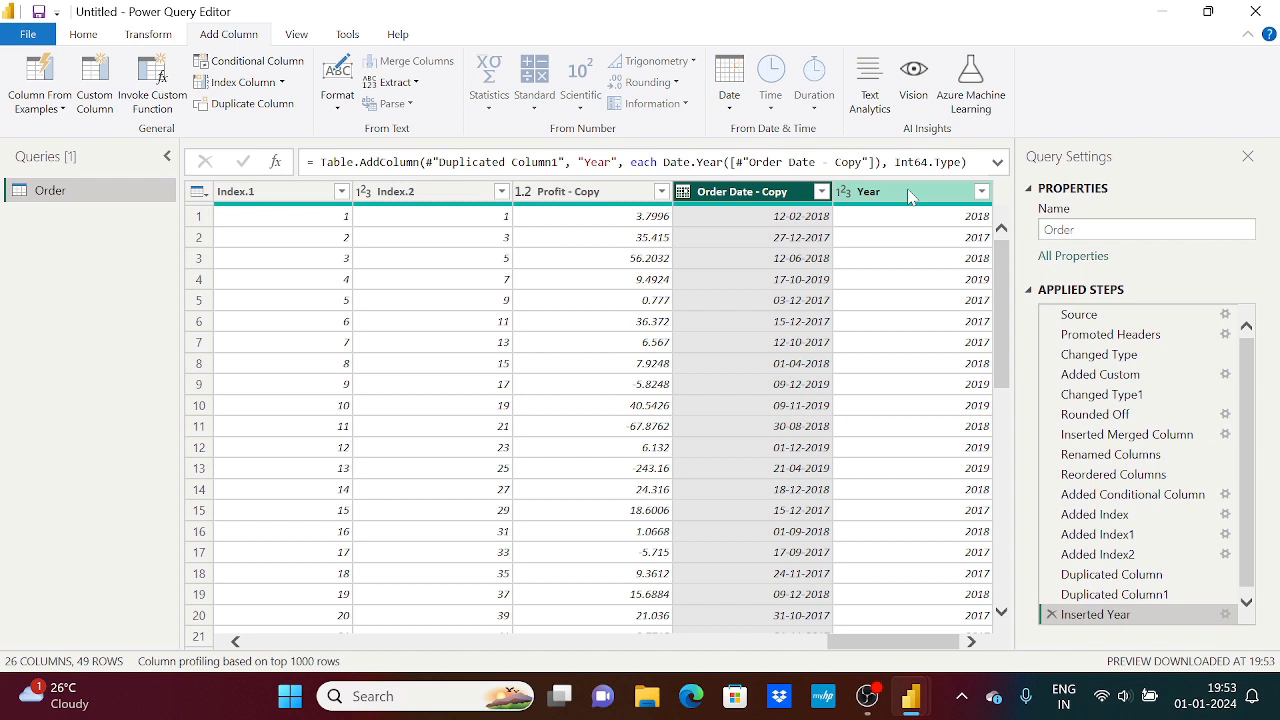
left_click(735, 115)
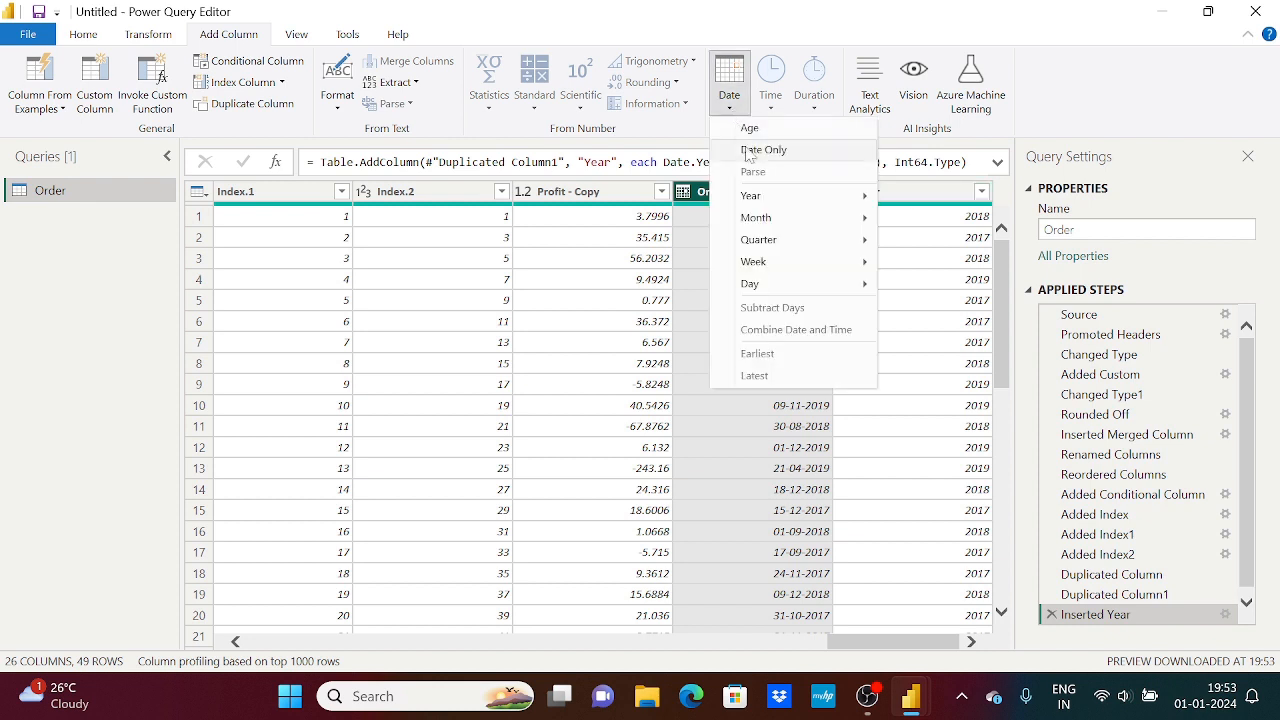
mouse_move(800, 218)
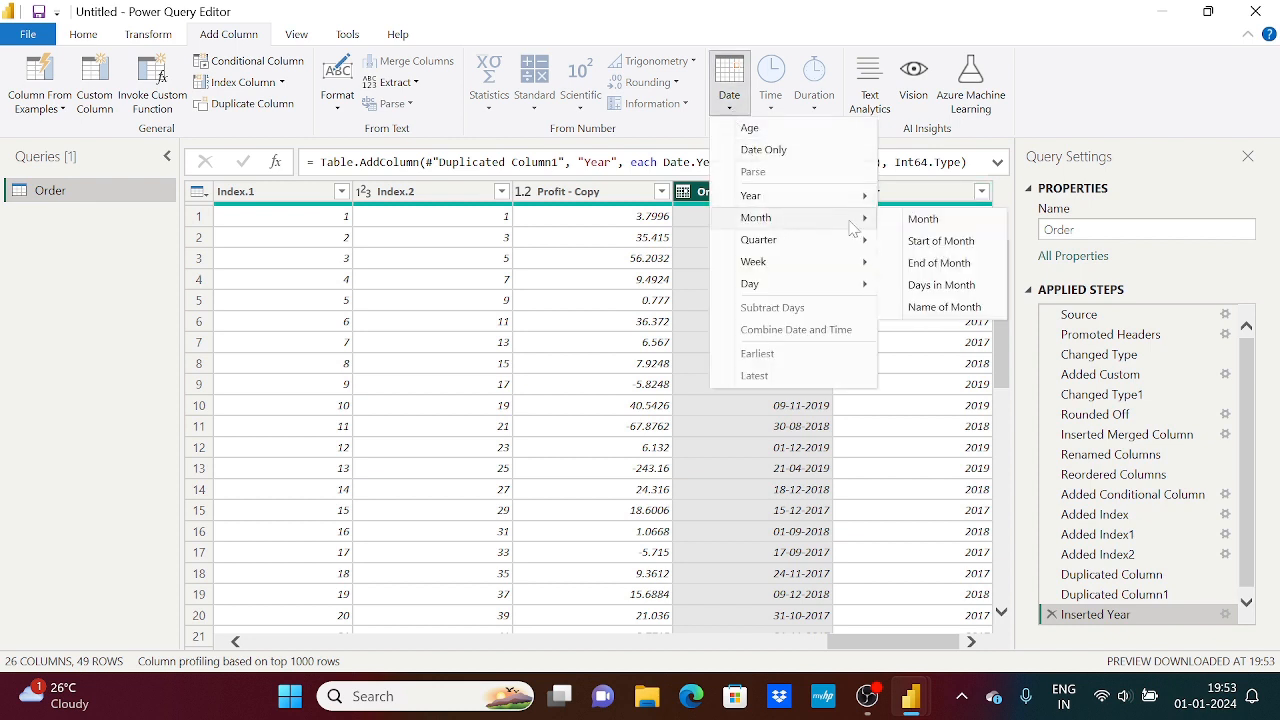
left_click(923, 219)
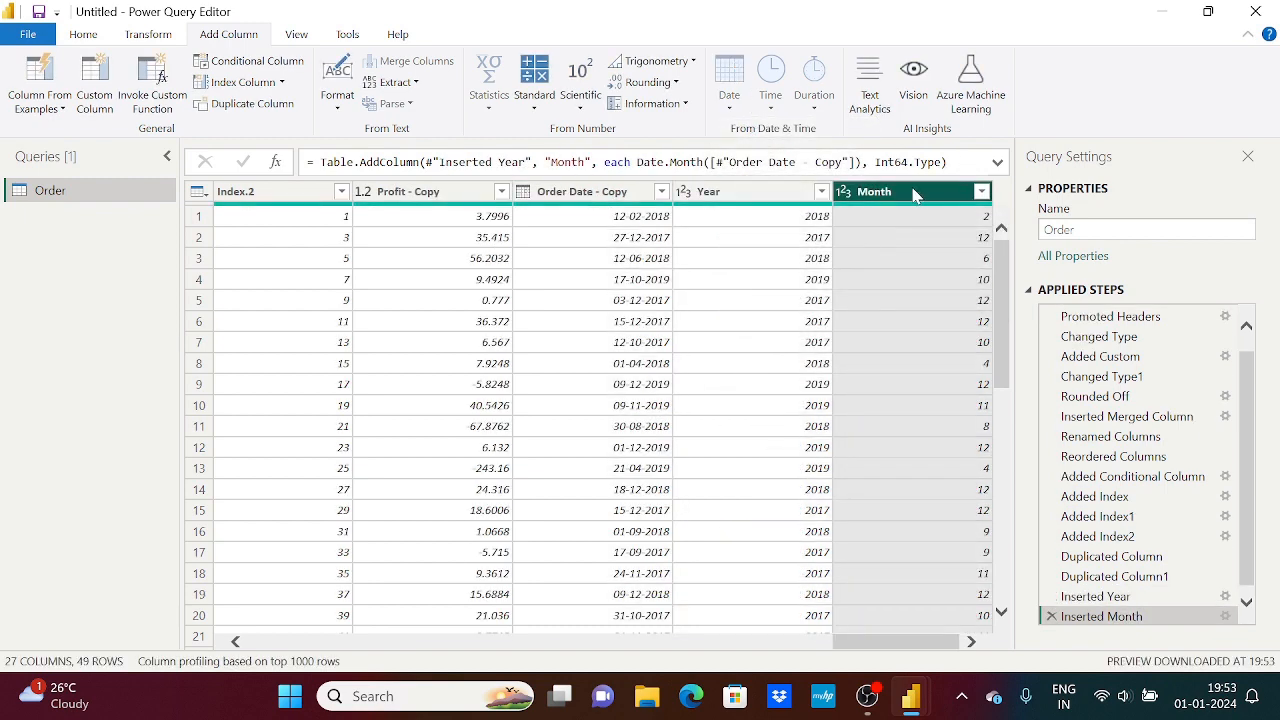
Add a new column with the FullName values converted to lowercase
left_click(593, 200)
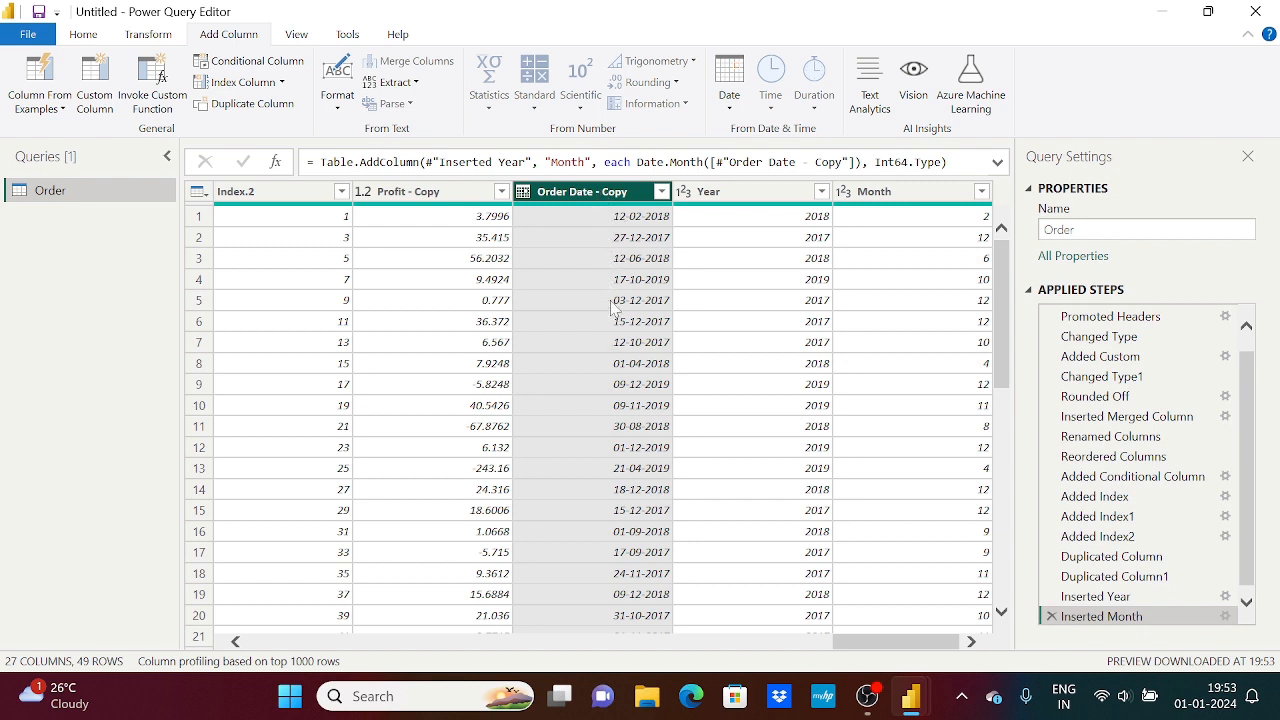
left_click(338, 88)
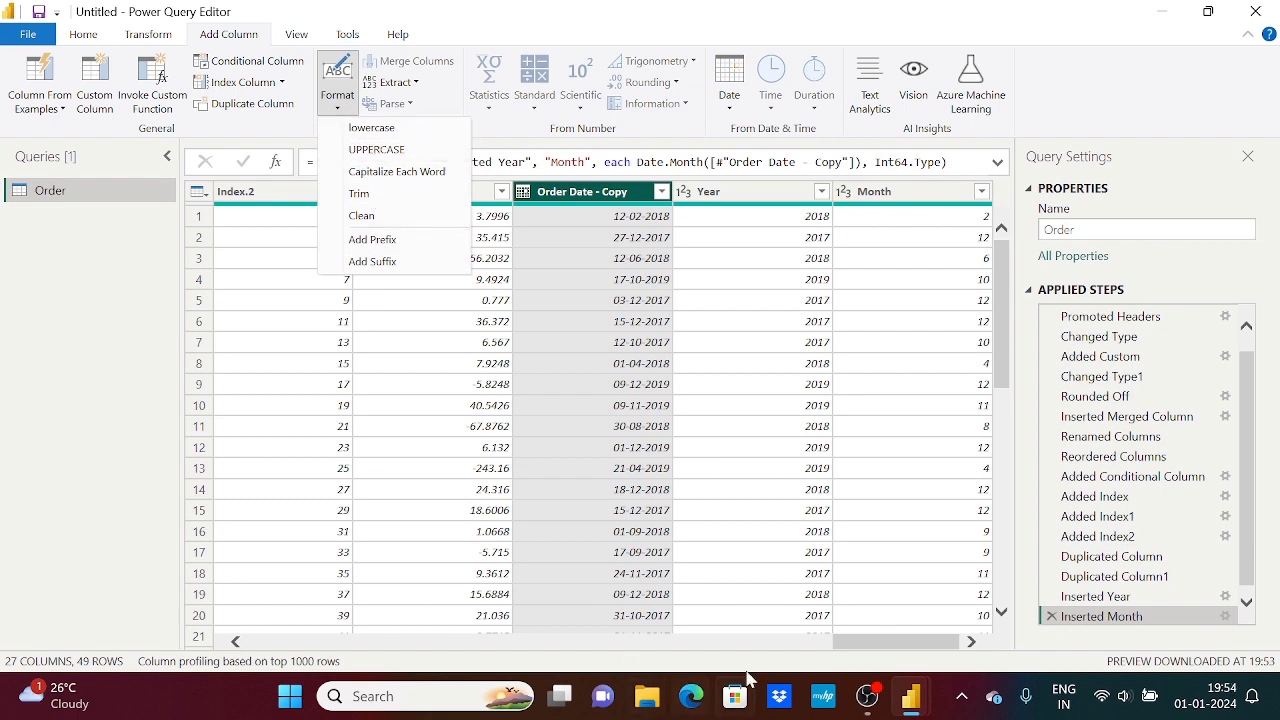
left_click(874, 640)
left_click_drag(849, 653, 655, 645)
left_click(645, 198)
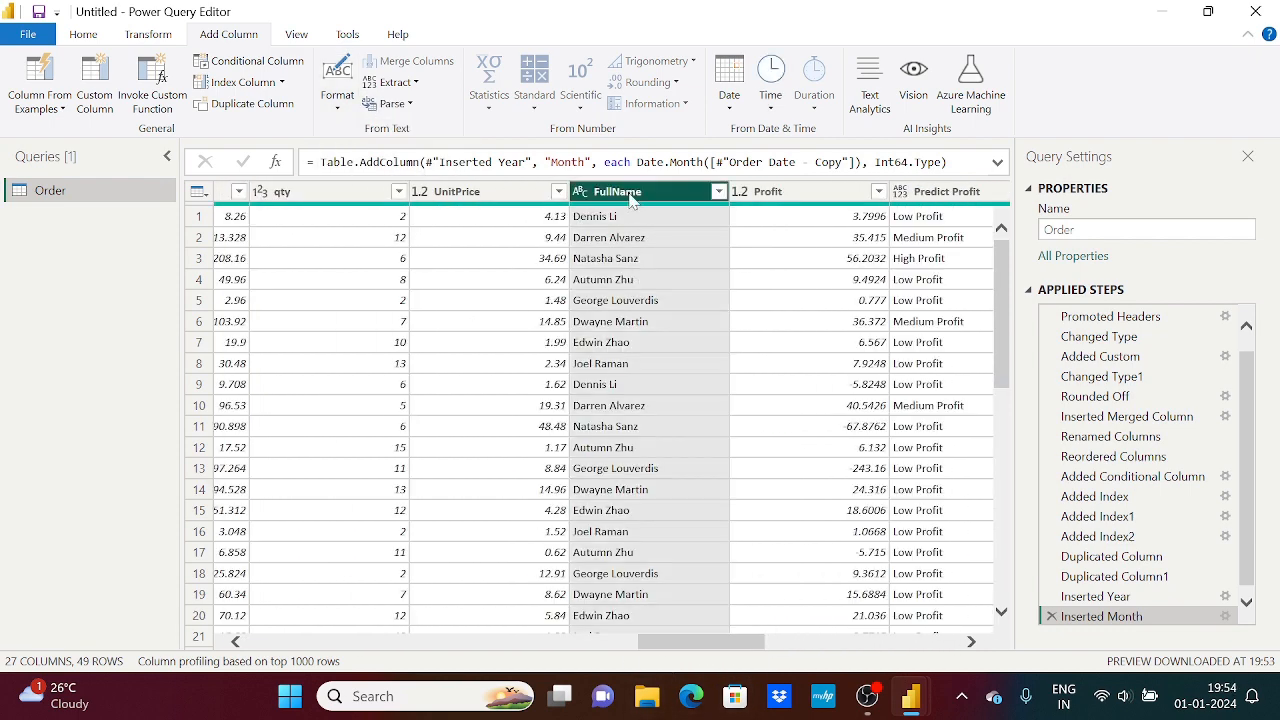
left_click(338, 98)
left_click(372, 132)
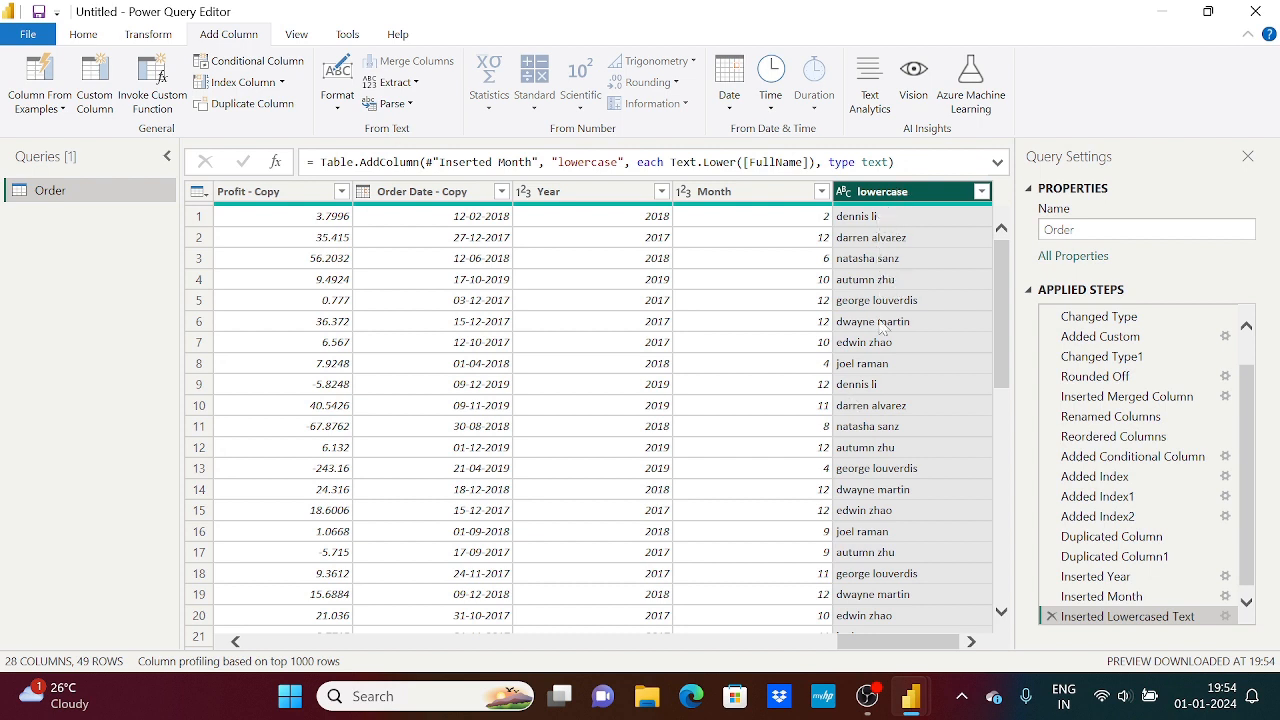
Add a new column that converts the values of the lowercase column to UPPERCASE
left_click(338, 113)
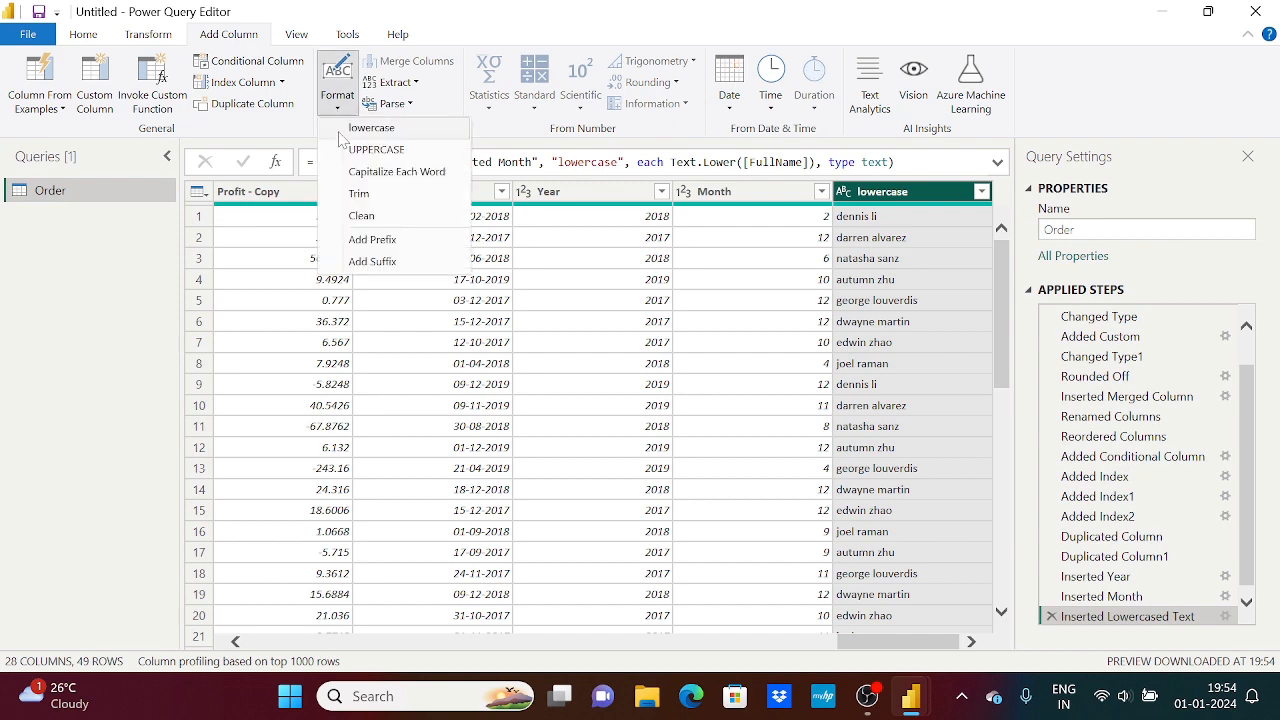
left_click(370, 150)
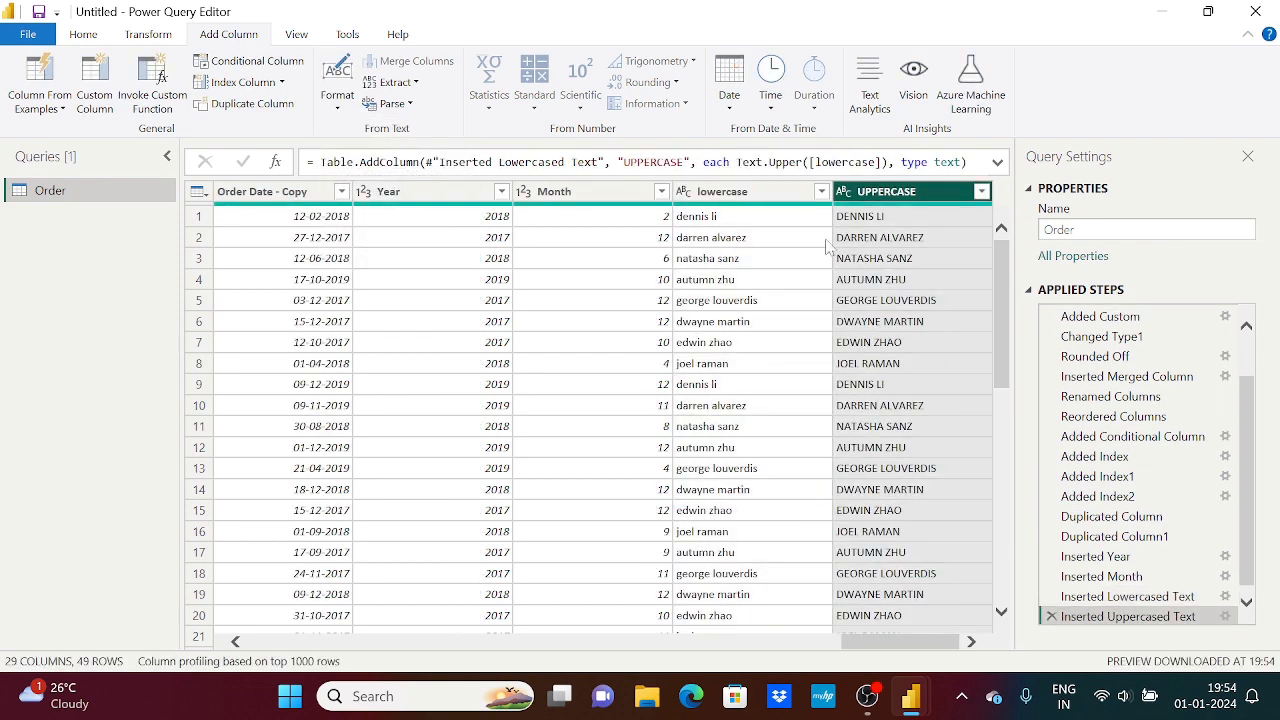
left_click(740, 197)
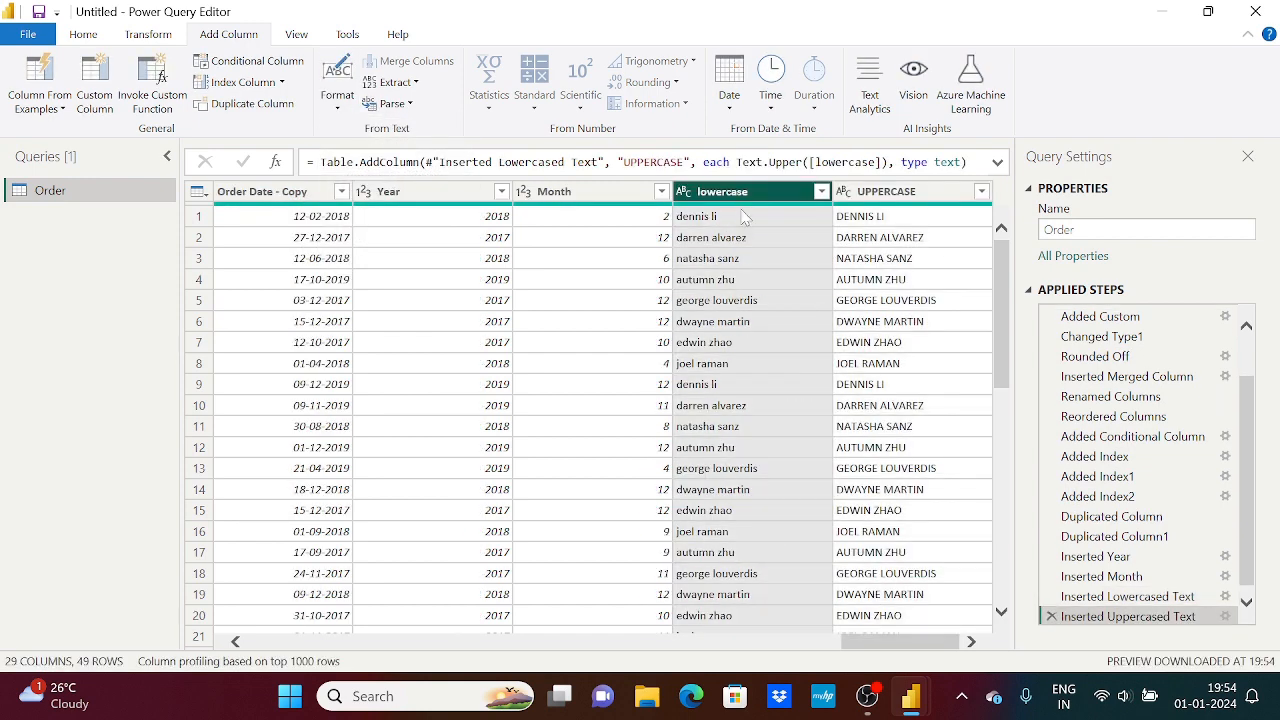
left_click(870, 197)
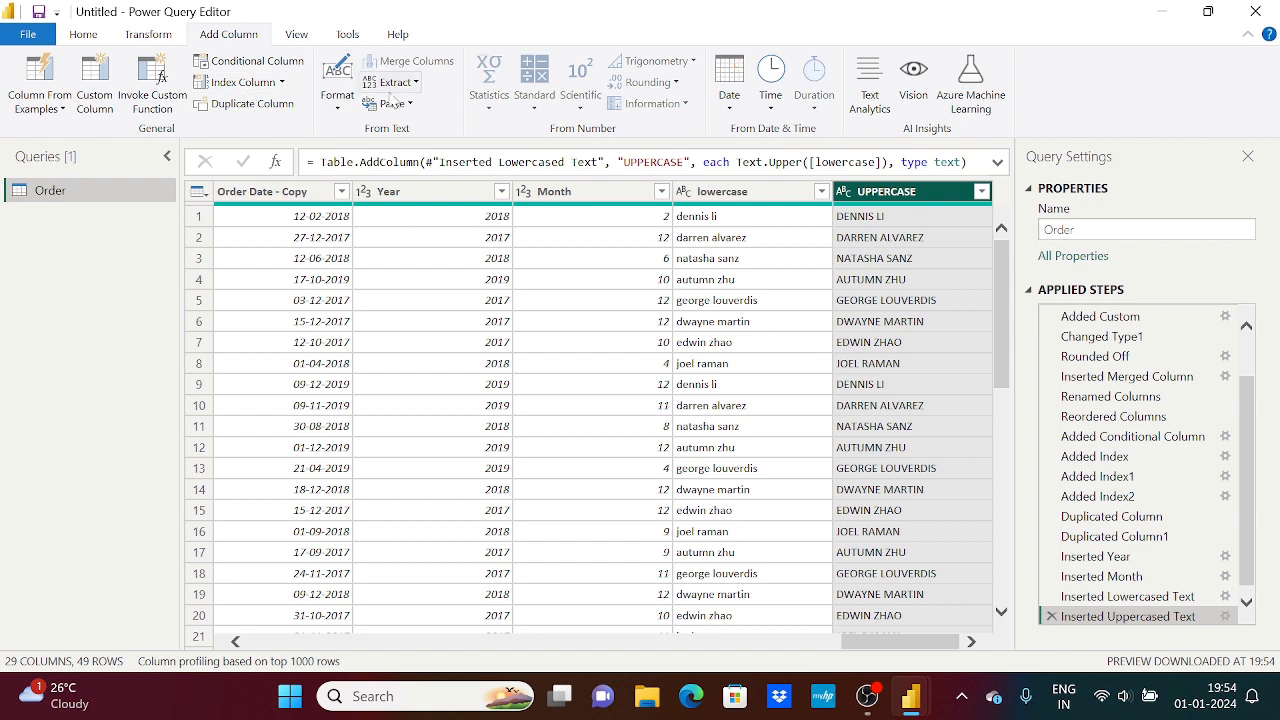
Review the text Format options for adding and transforming columns, and the Extract options for adding a column from text
left_click(337, 100)
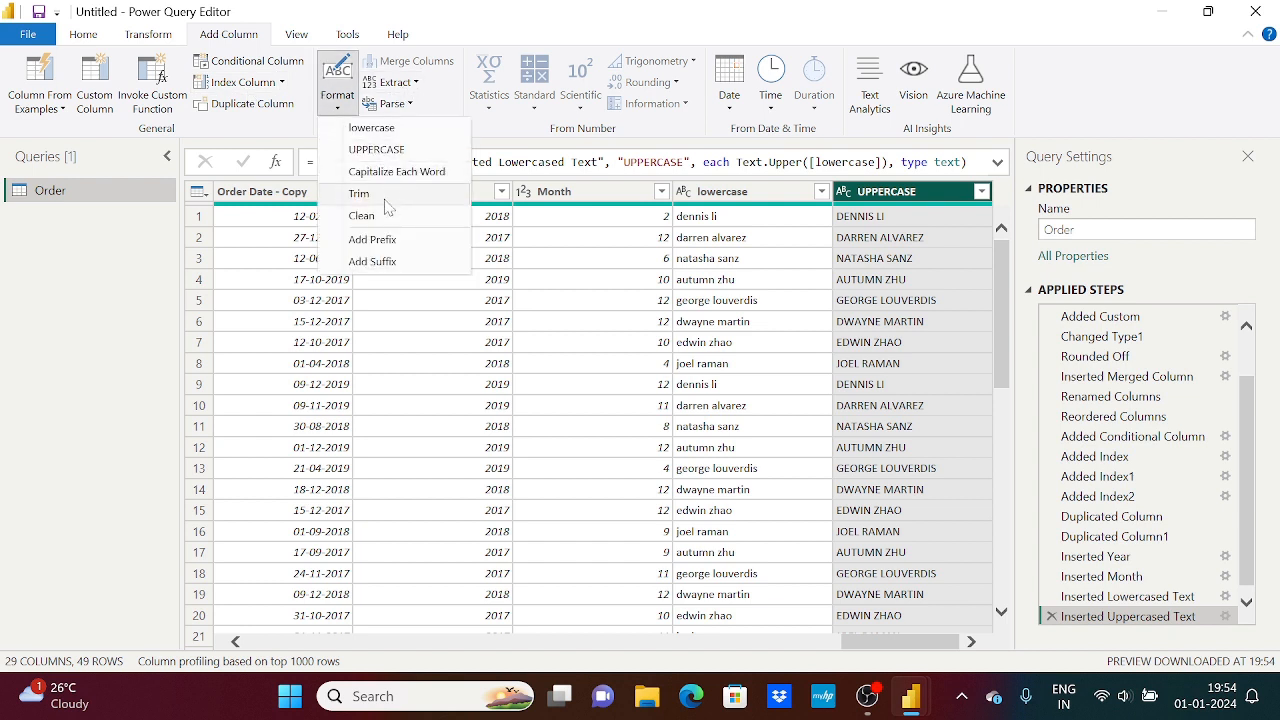
left_click(898, 652)
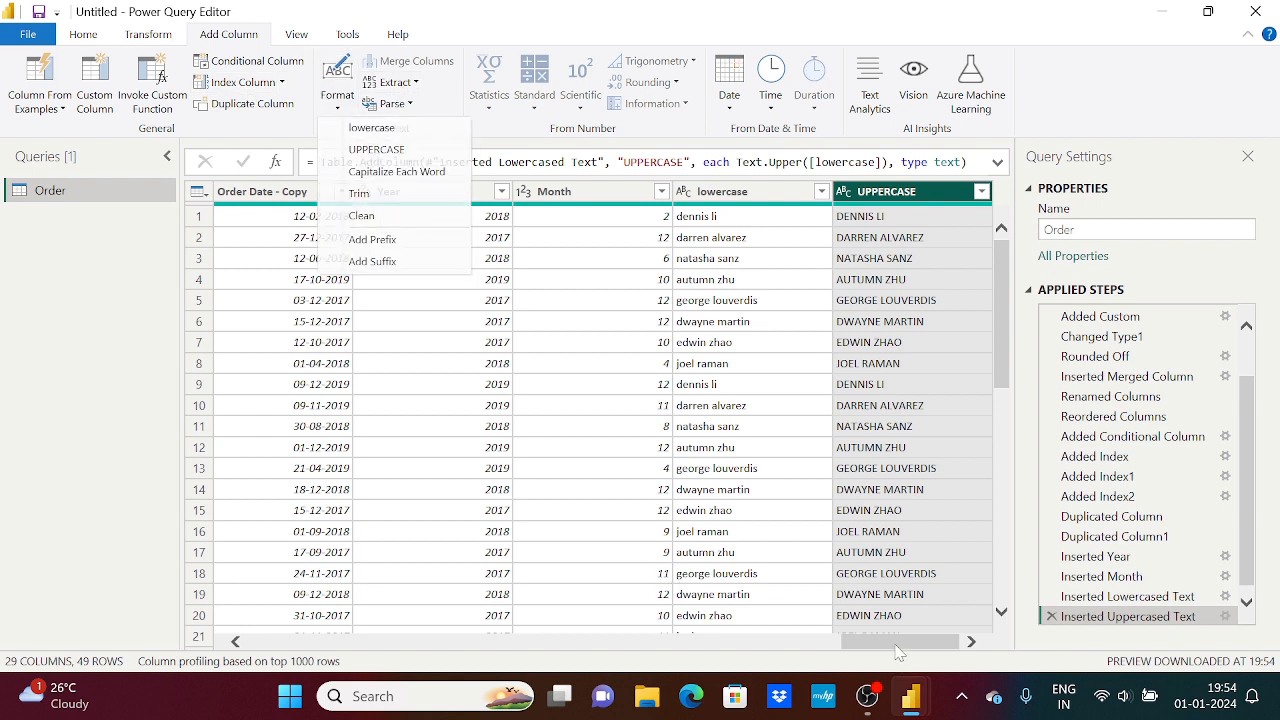
left_click_drag(898, 645, 393, 637)
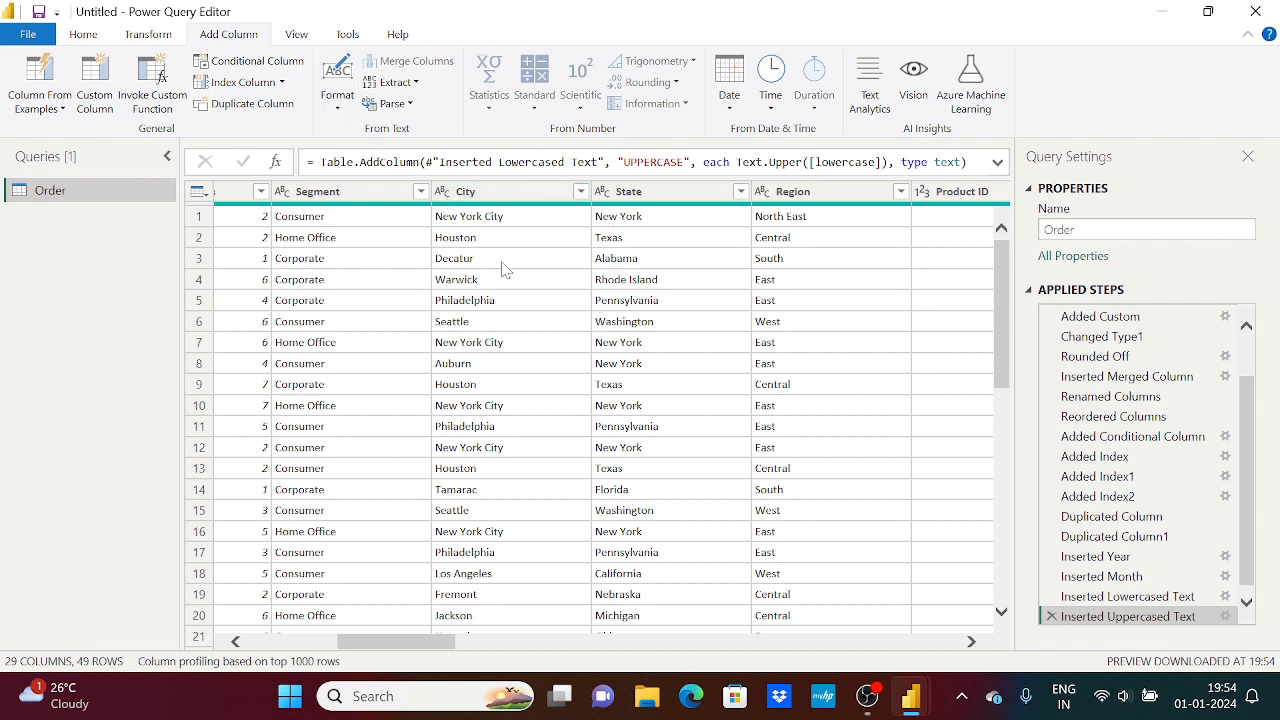
left_click(150, 34)
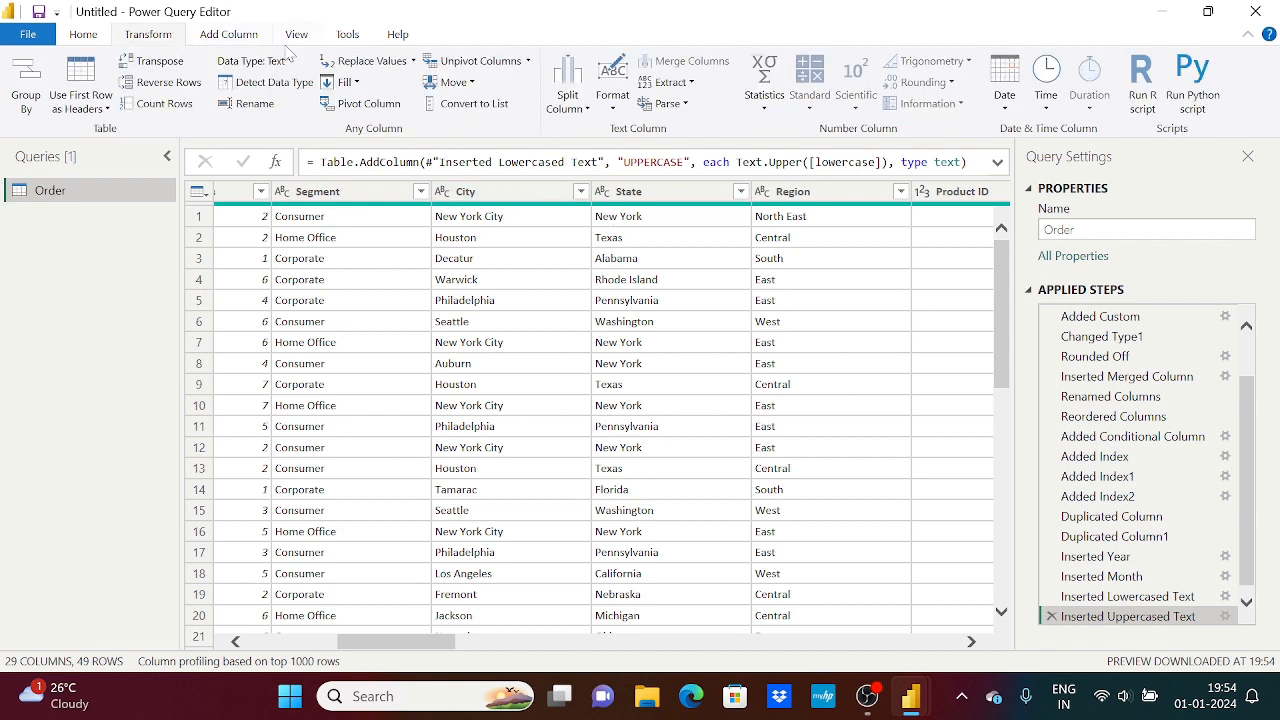
left_click(613, 100)
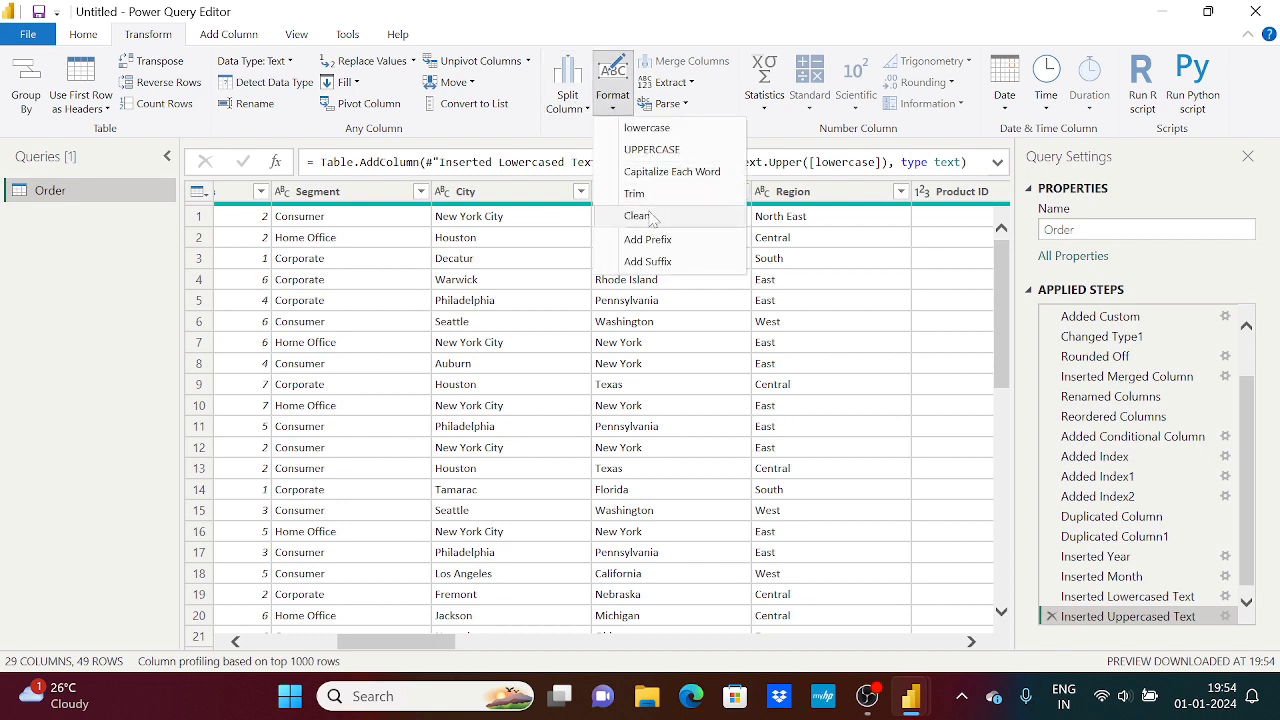
left_click(228, 34)
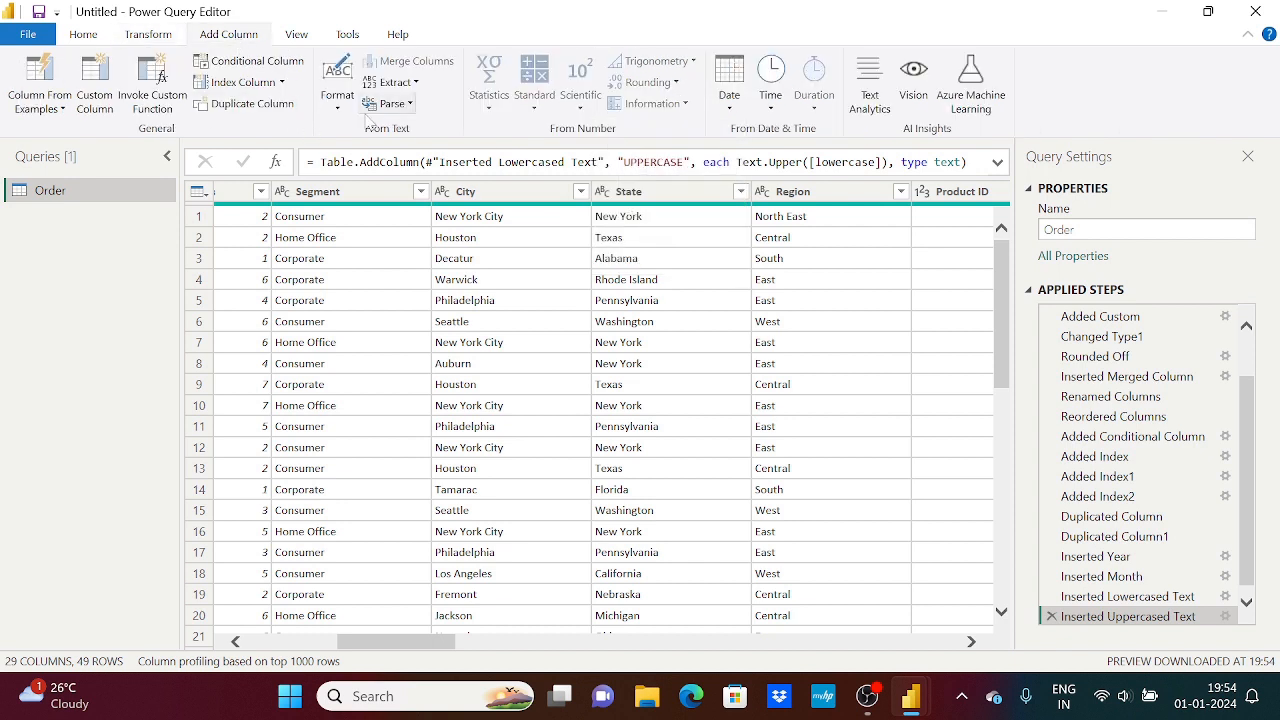
left_click(337, 92)
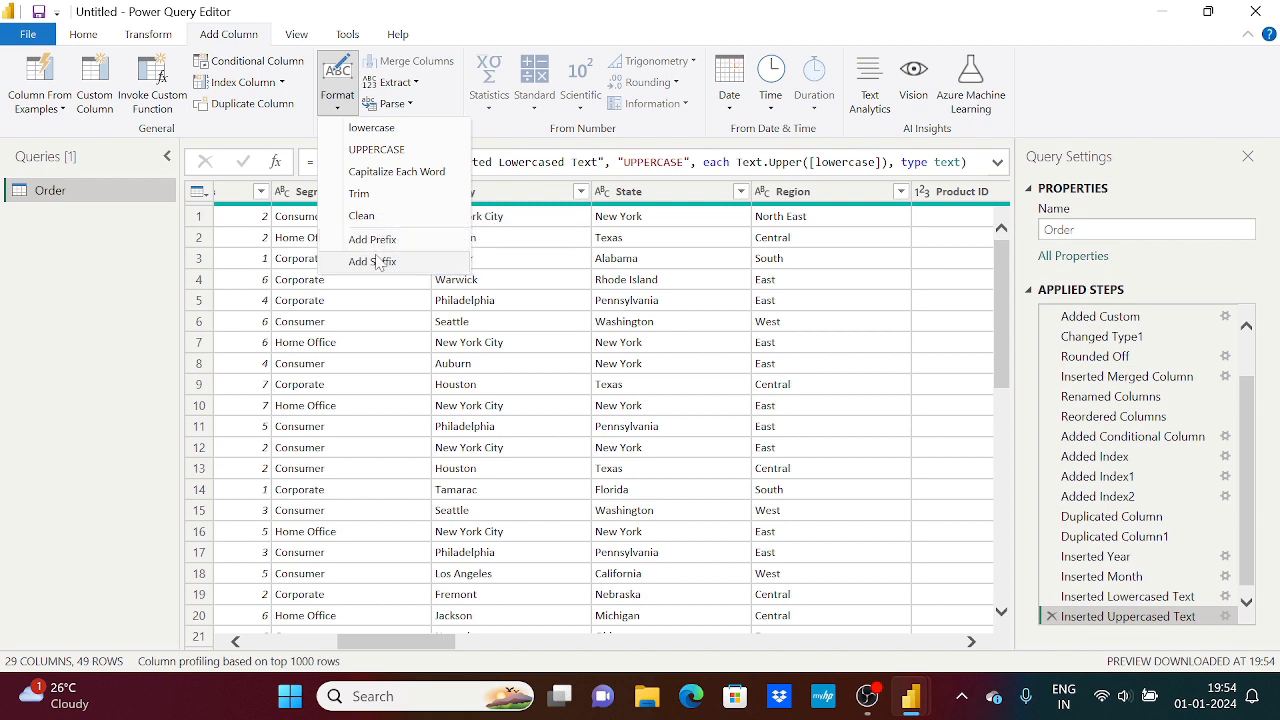
left_click(411, 84)
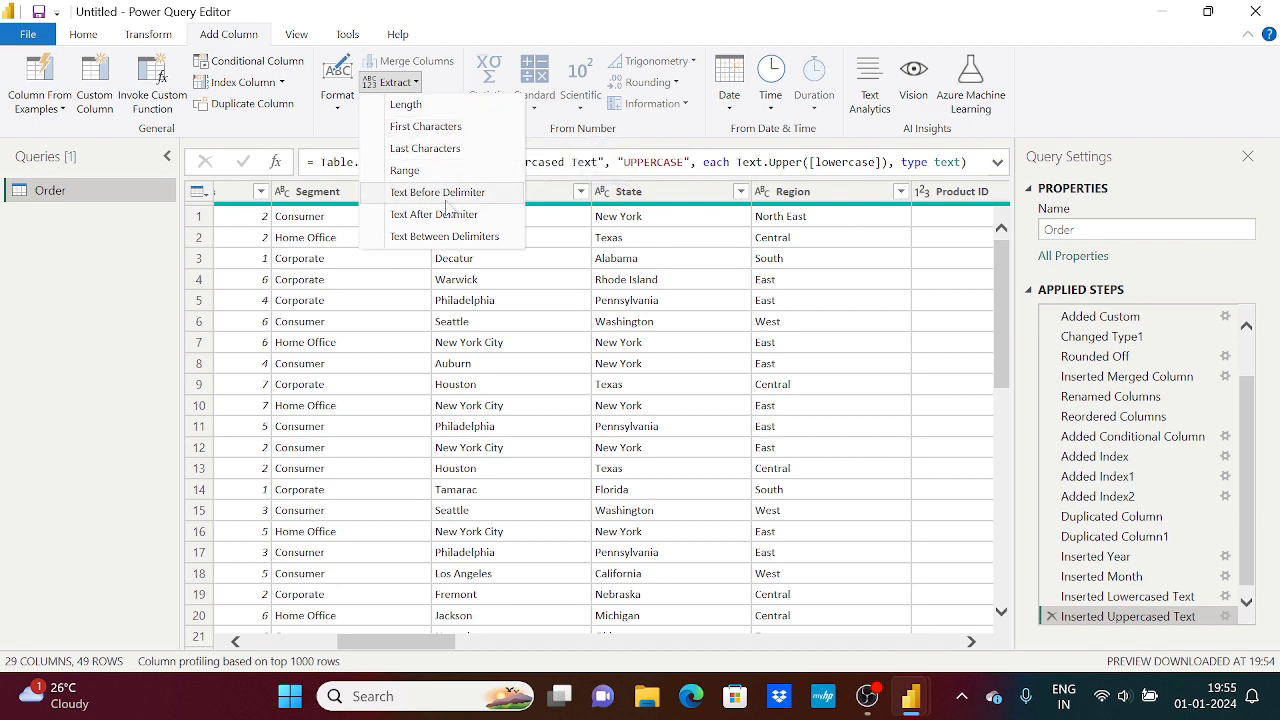
left_click(540, 18)
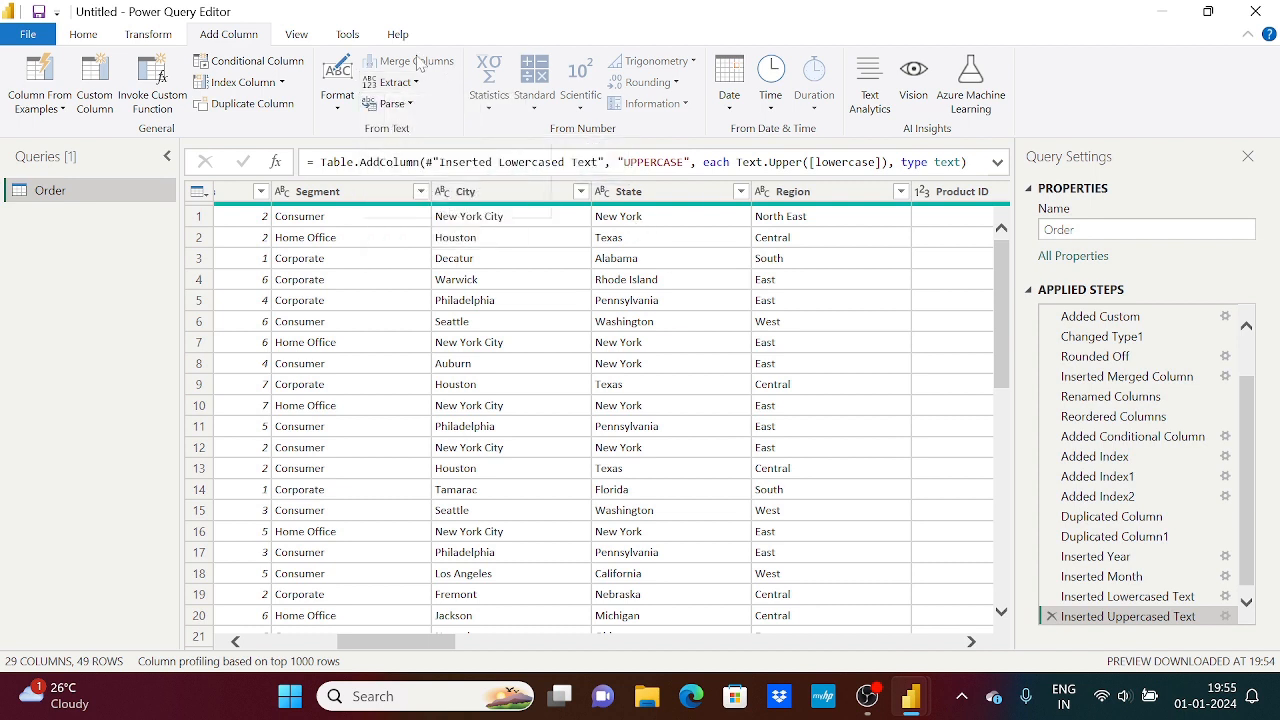
left_click(38, 82)
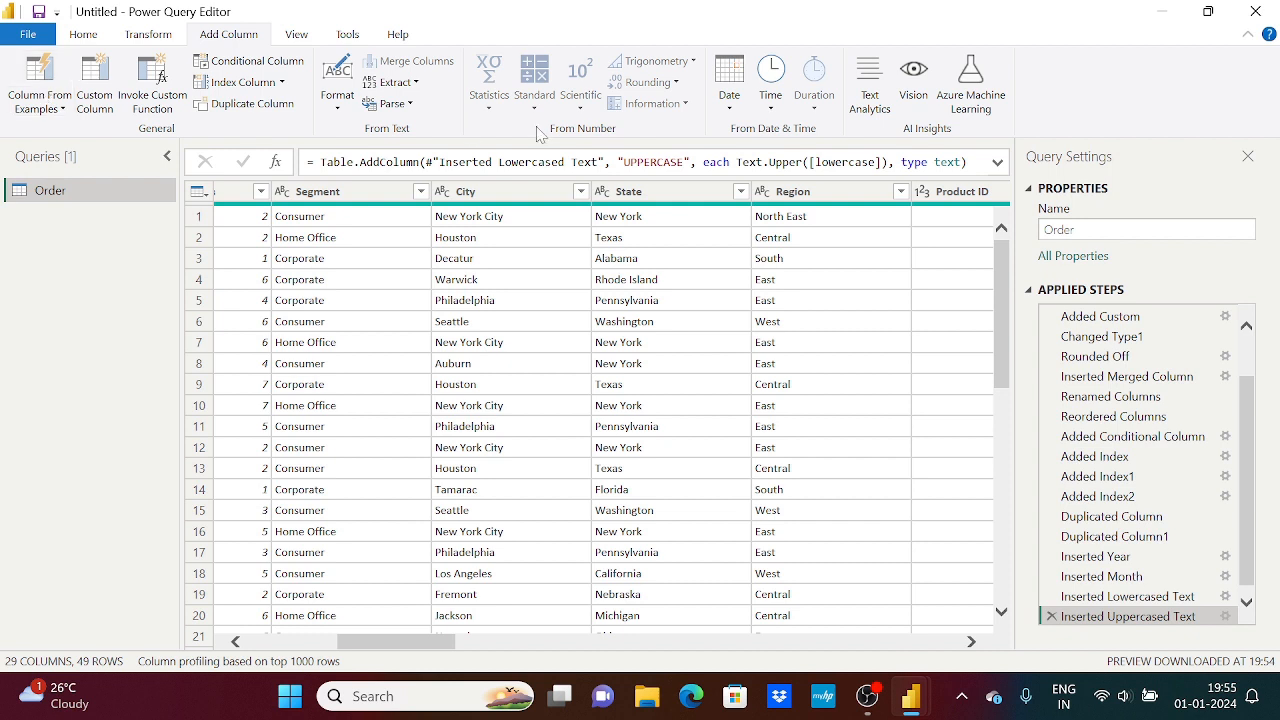
left_click(415, 84)
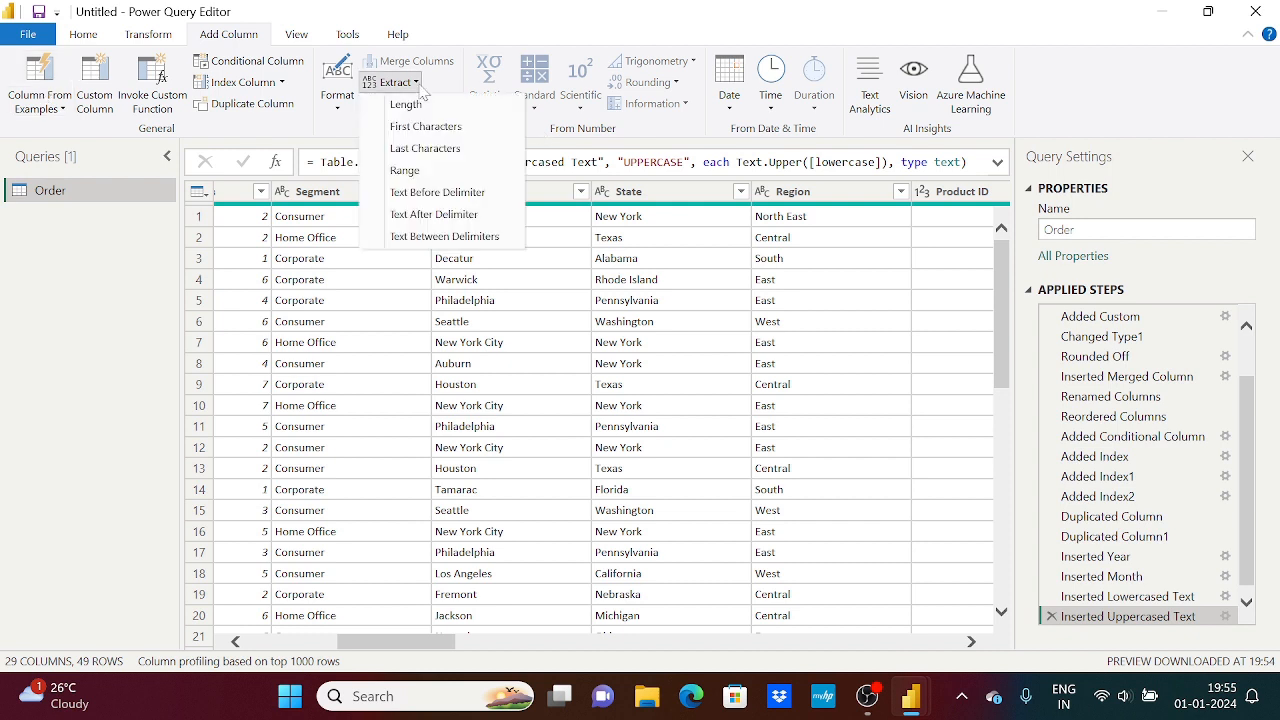
left_click(590, 8)
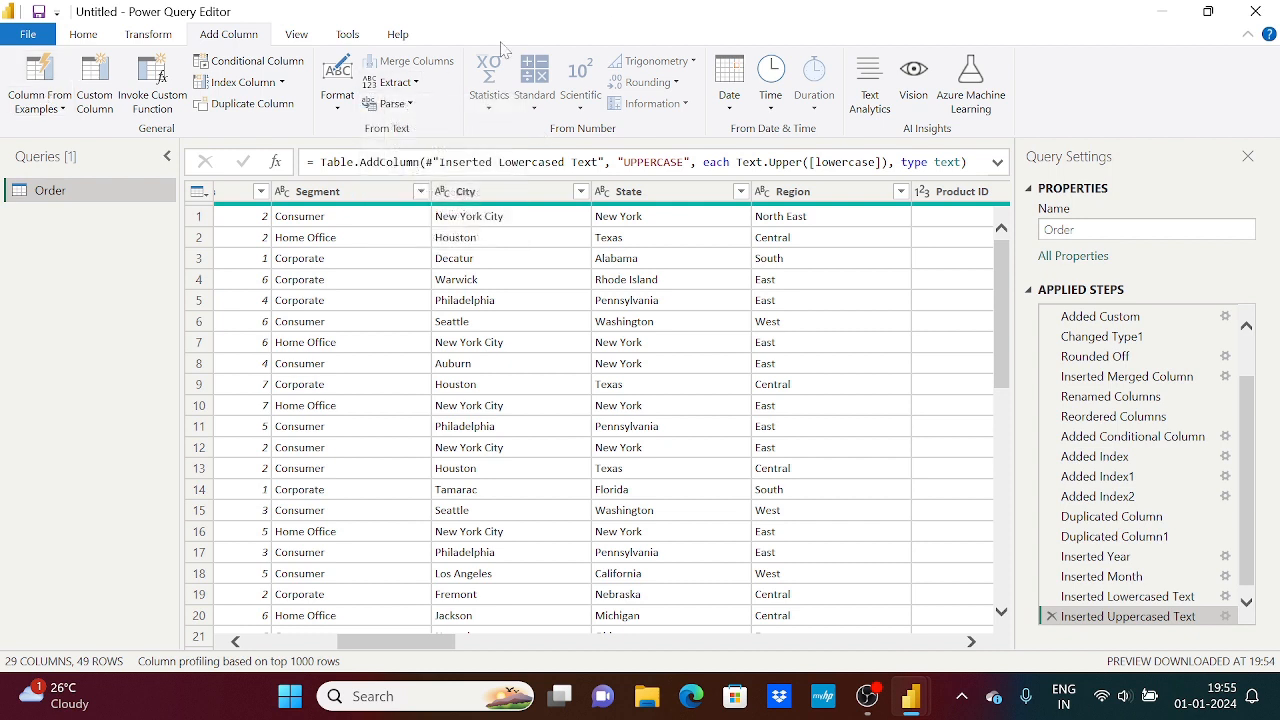